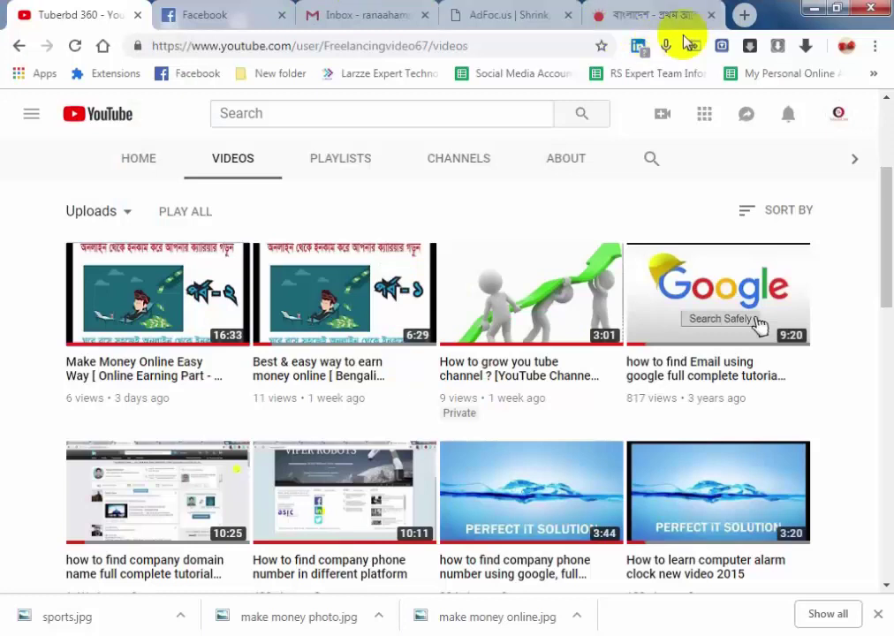
- Search Google for "adfocus" in a new tab and open the AdFoc.us homepage
click(743, 15)
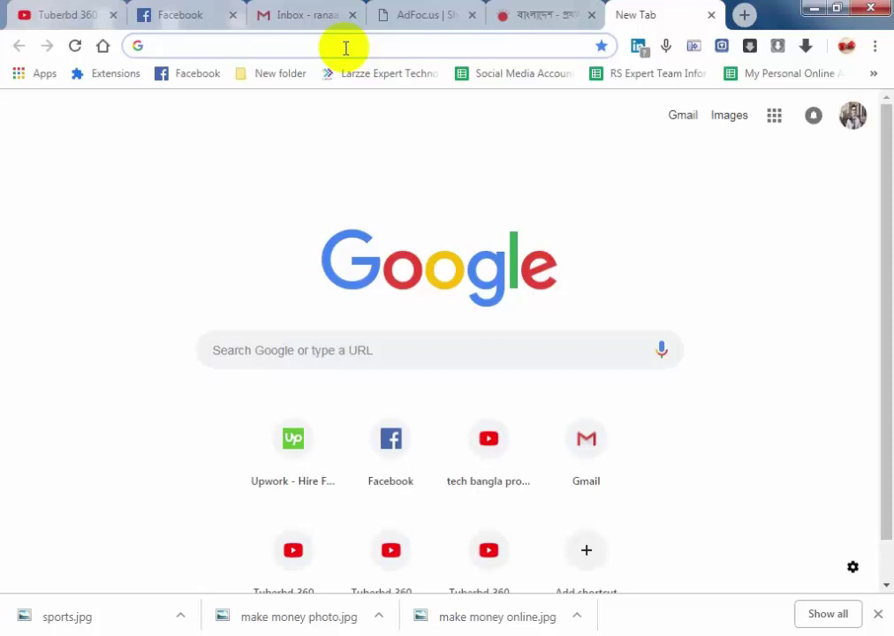
text(adfocus)
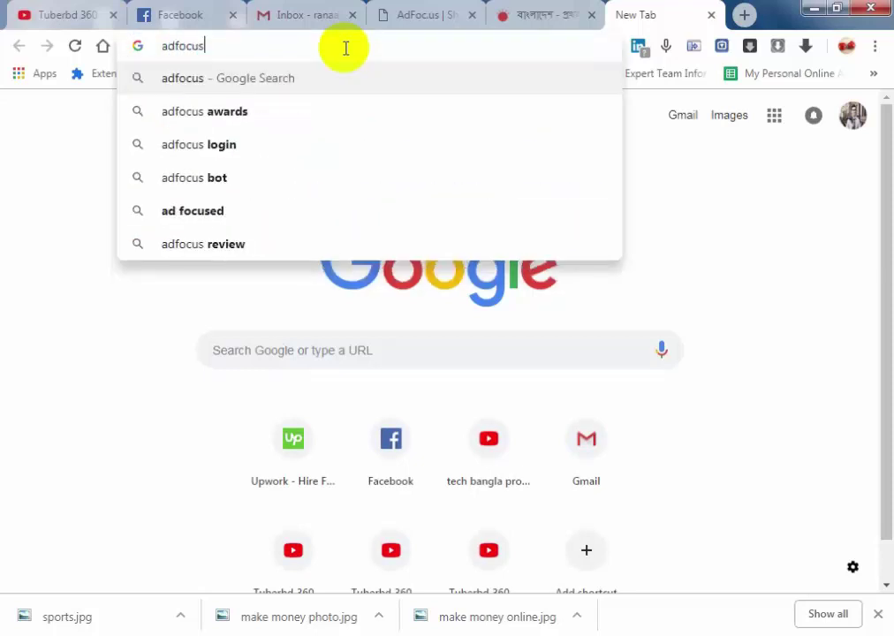
key(Return)
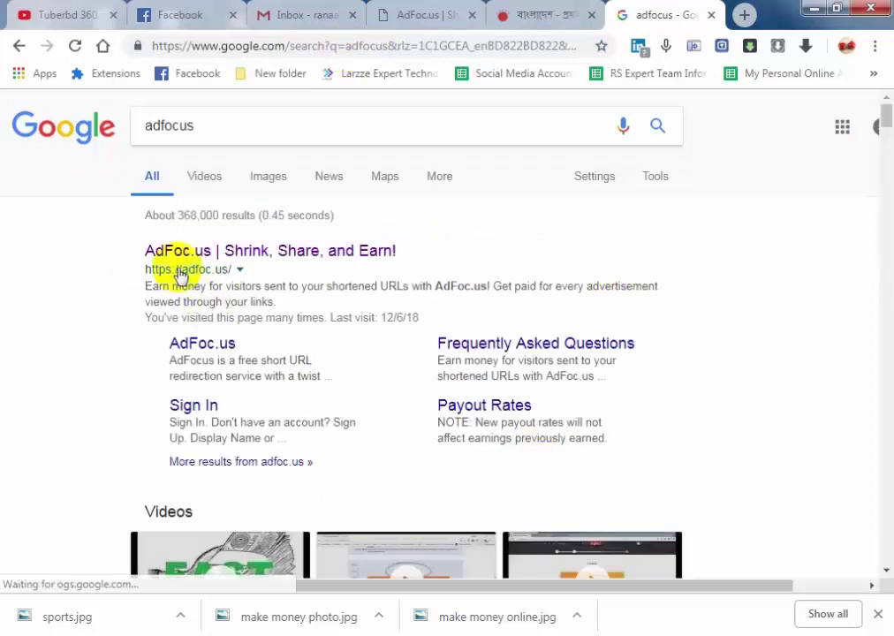
click(173, 252)
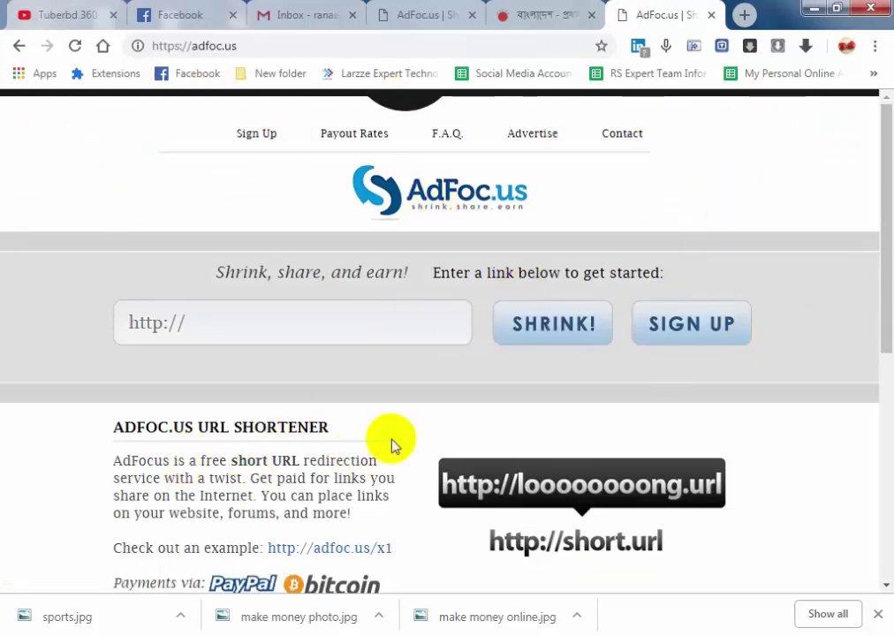
- Open the AdFoc.us sign-up form and fill in the account e-mail in both e-mail fields
scroll(443, 357, down, 3)
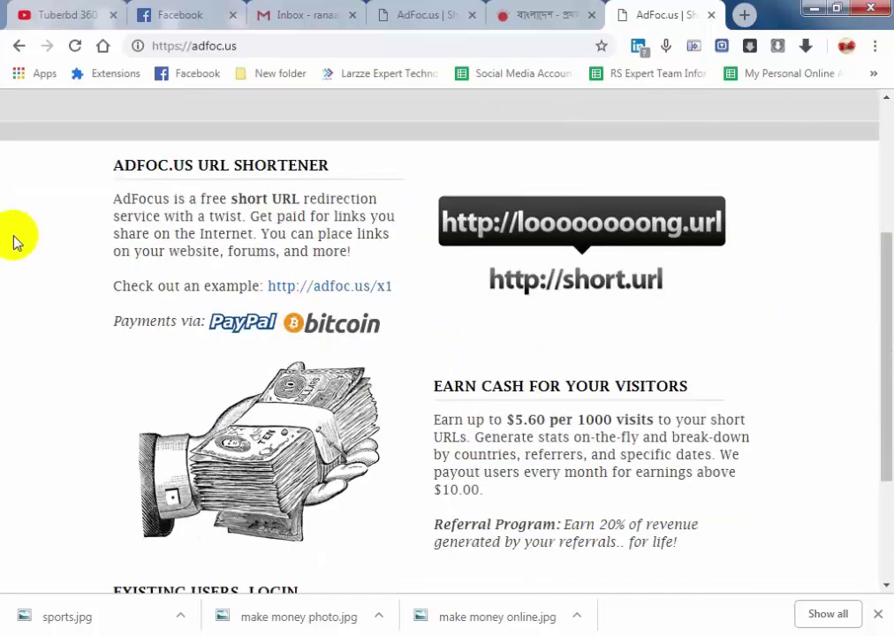
scroll(594, 442, down, 2)
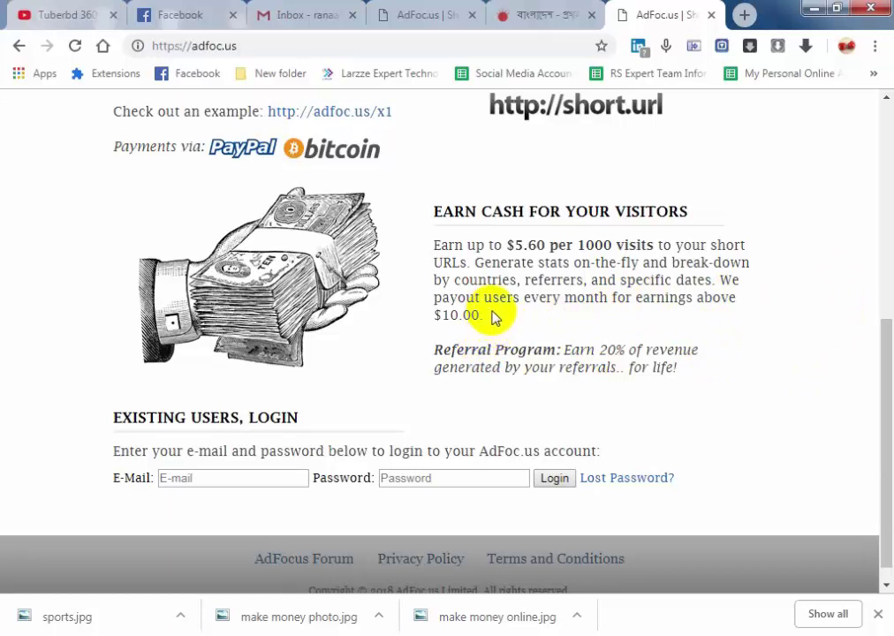
scroll(517, 362, up, 3)
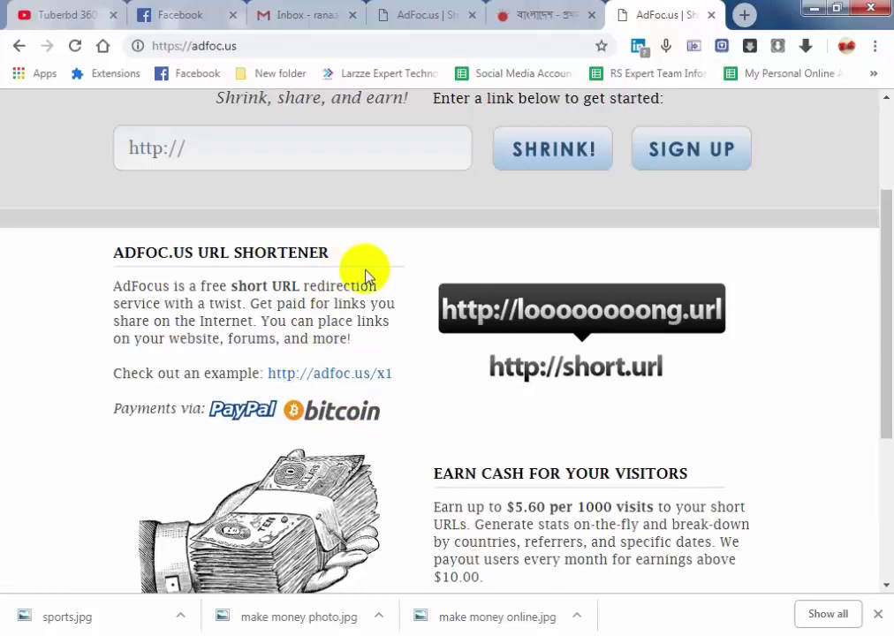
scroll(367, 265, up, 3)
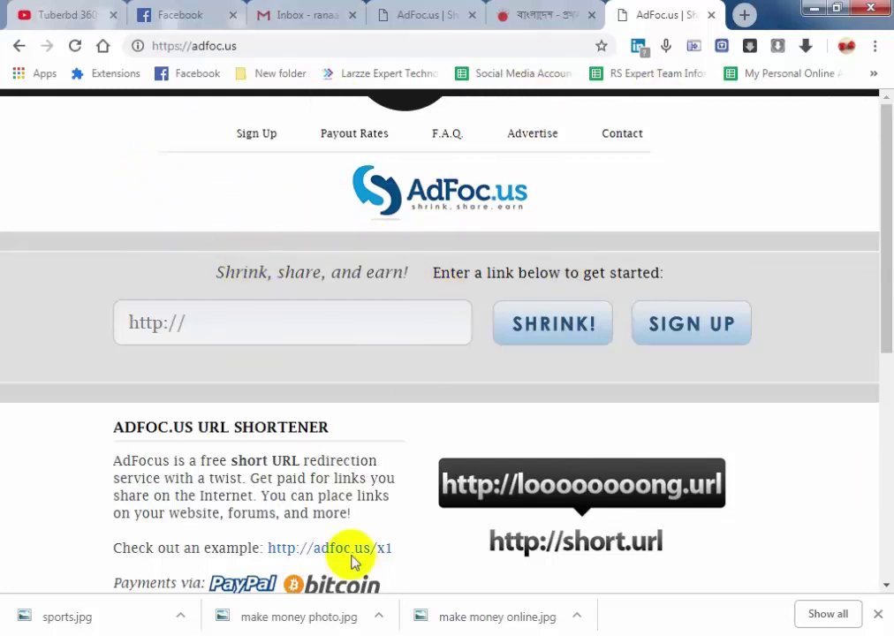
click(255, 139)
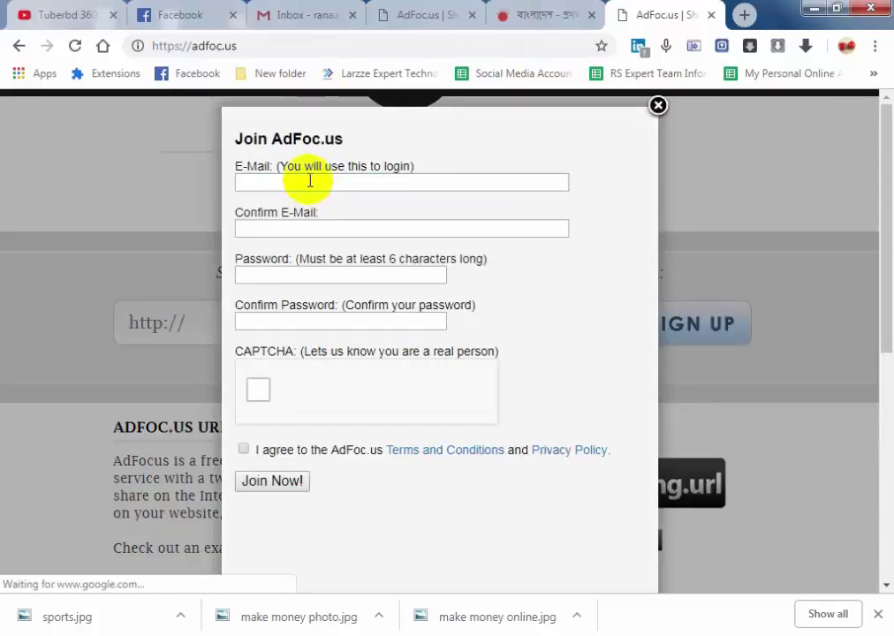
click(315, 181)
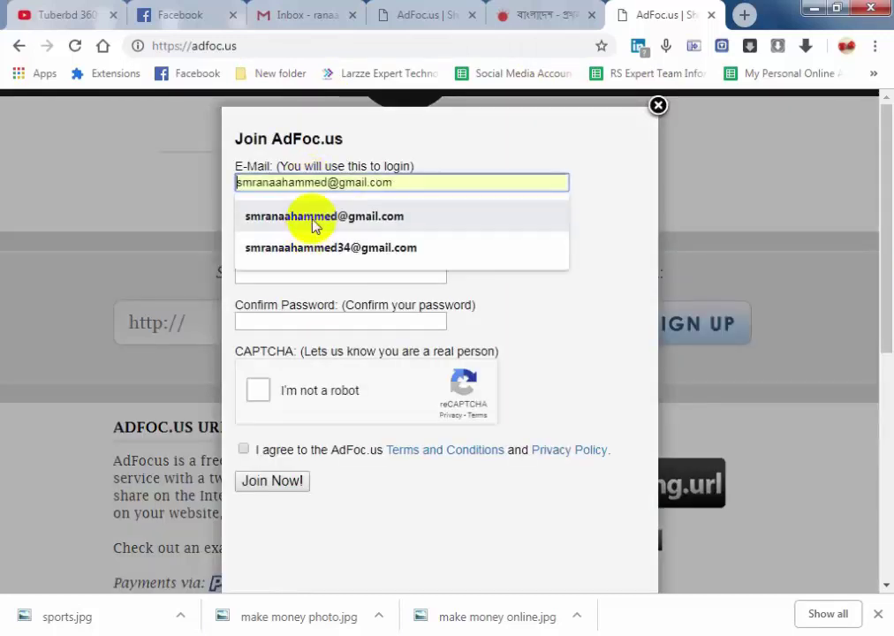
click(316, 216)
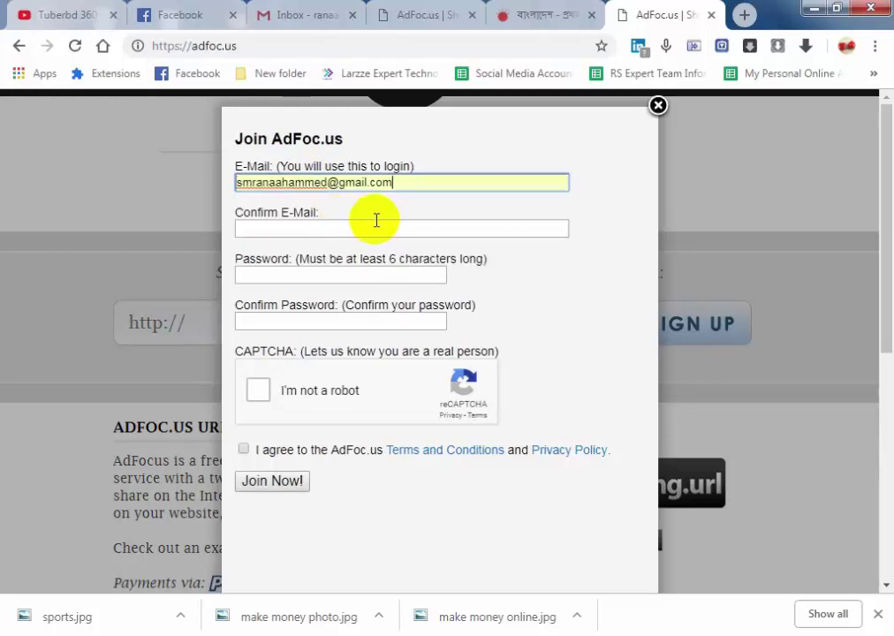
click(293, 230)
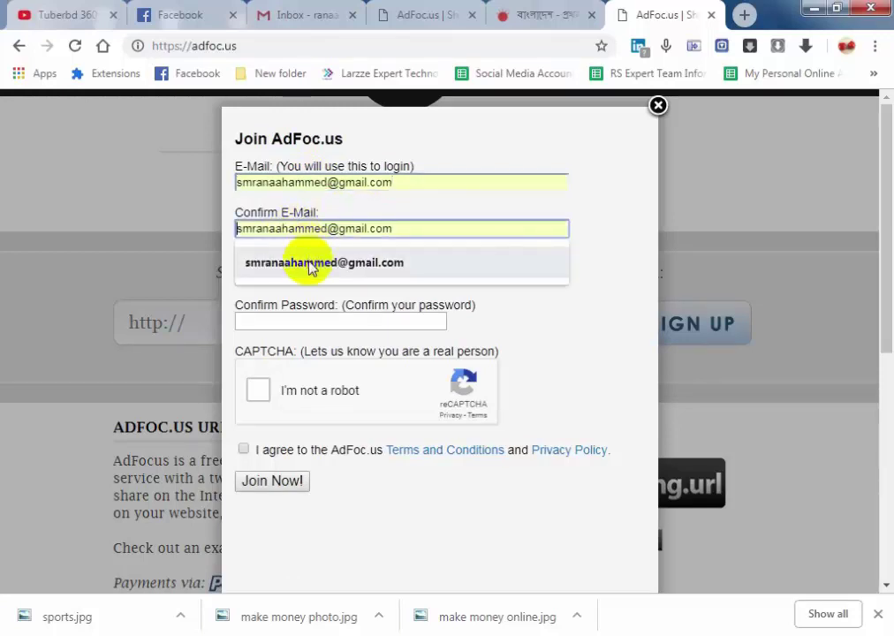
click(309, 262)
- Fill in both password fields, tick the CAPTCHA and terms agreement, and close the sign-up form without submitting it
click(304, 272)
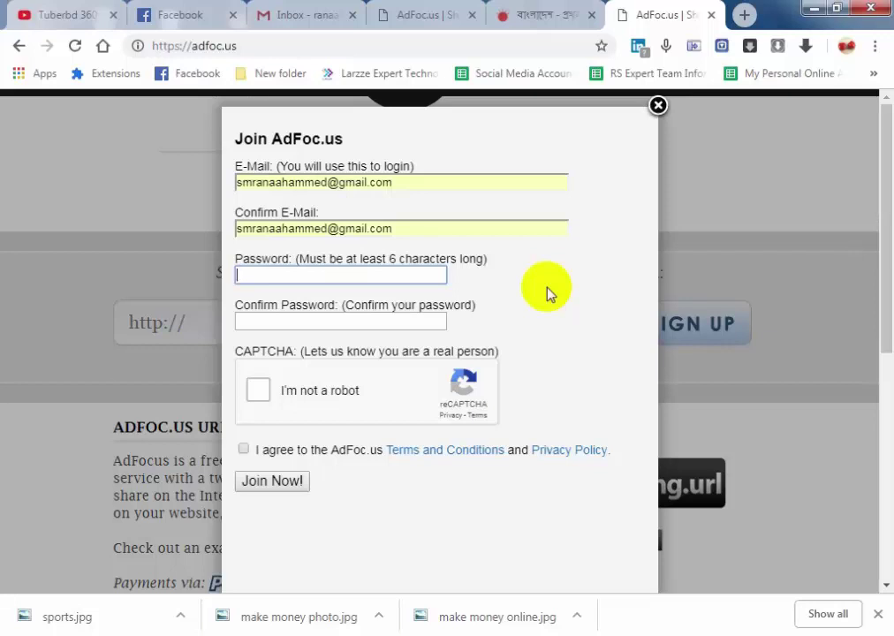
text(•••••••••••)
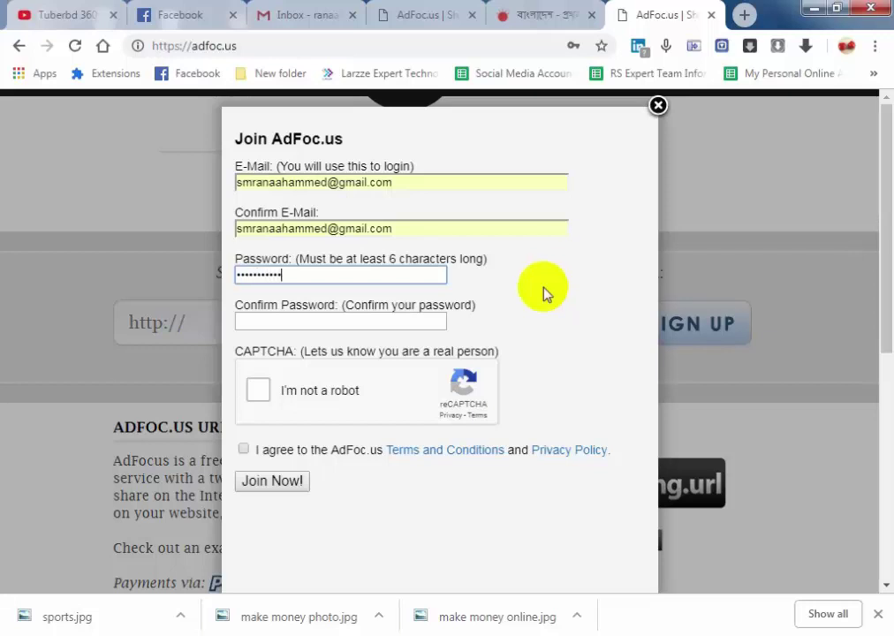
click(289, 321)
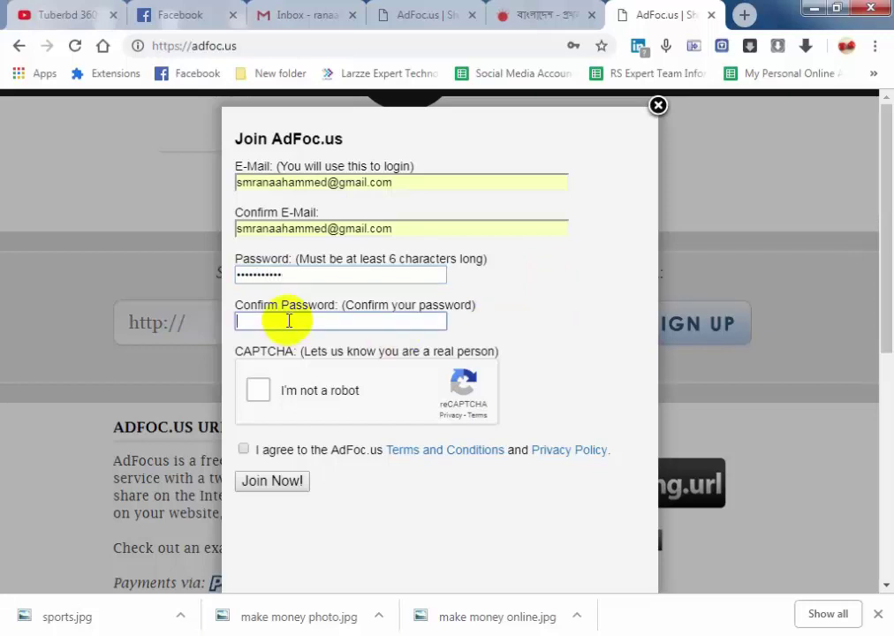
text(•••••••••••)
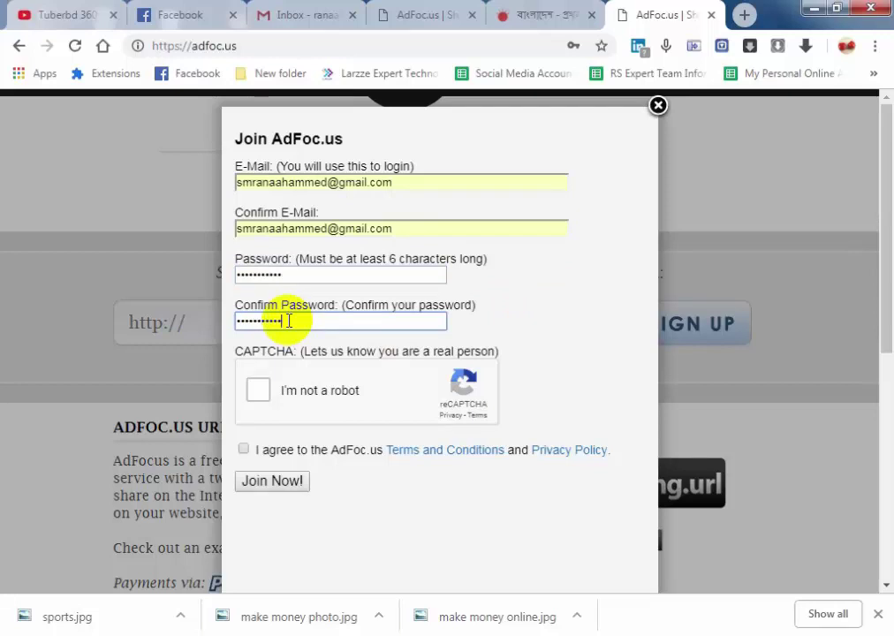
click(257, 393)
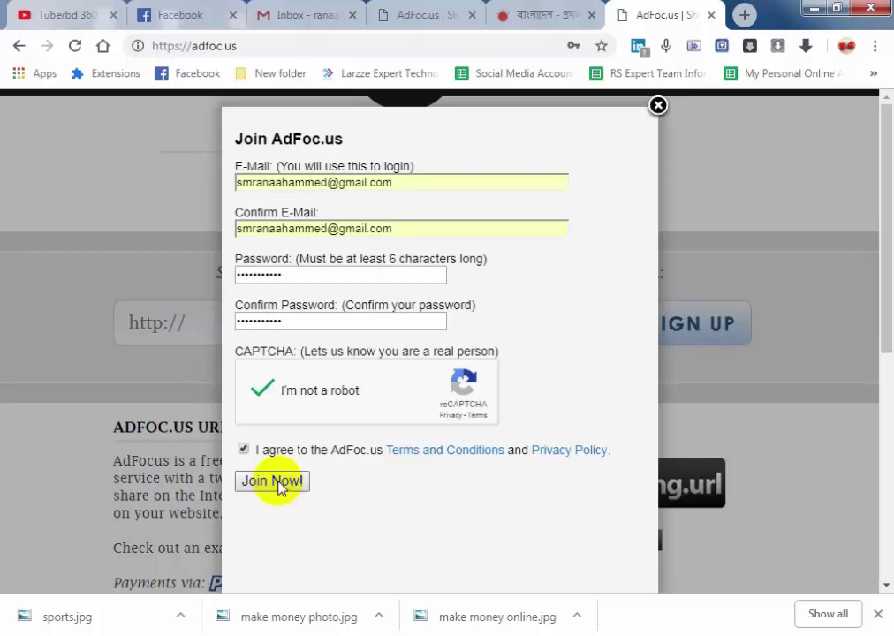
click(658, 107)
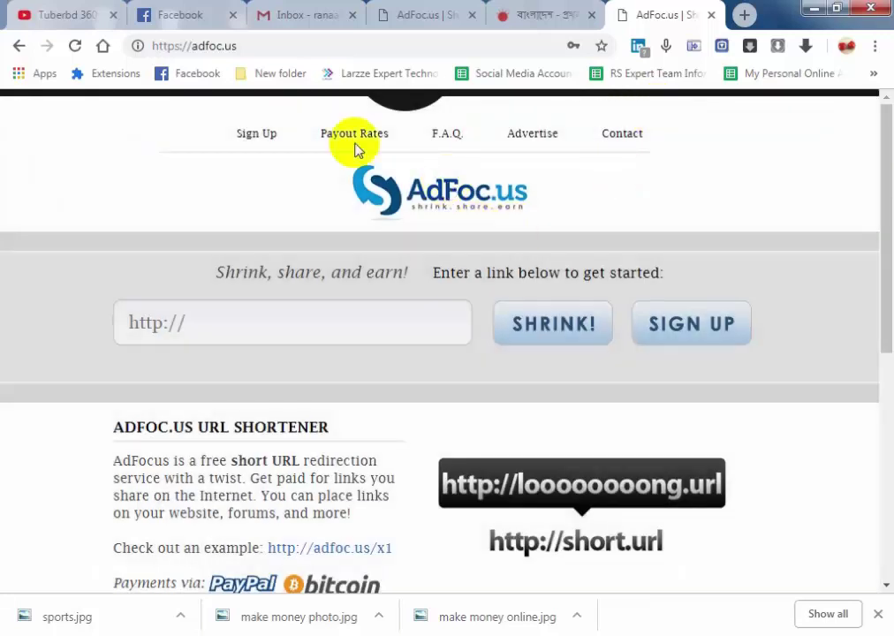
- Examine the homepage's existing-user login fields, the earnings rate per 1000 visits and the supported payment methods
scroll(337, 304, down, 5)
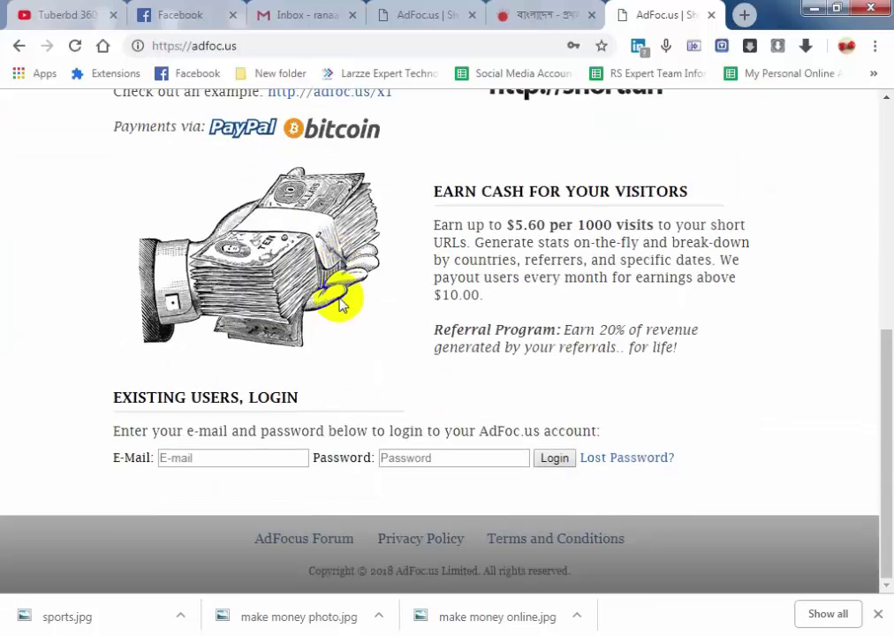
click(191, 462)
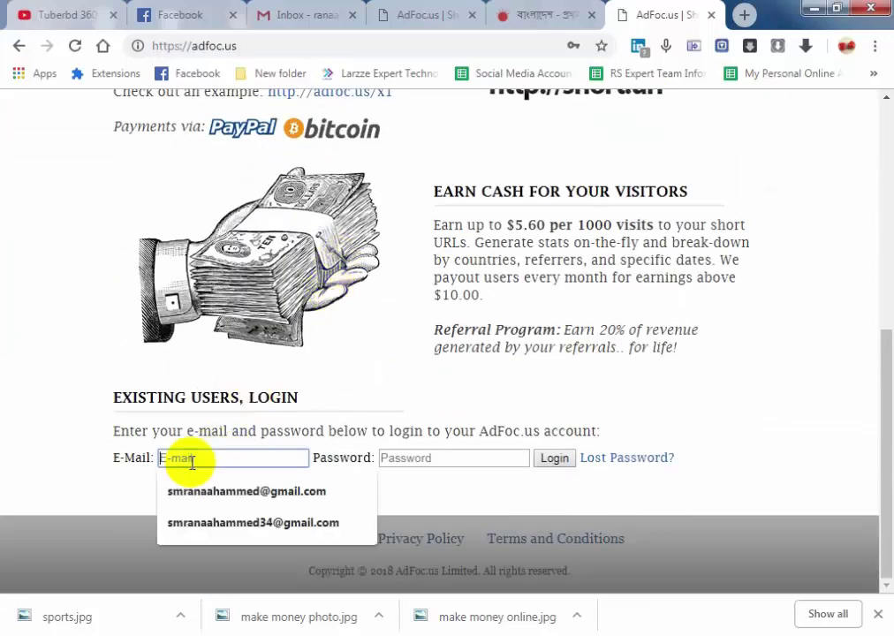
click(430, 459)
click(228, 459)
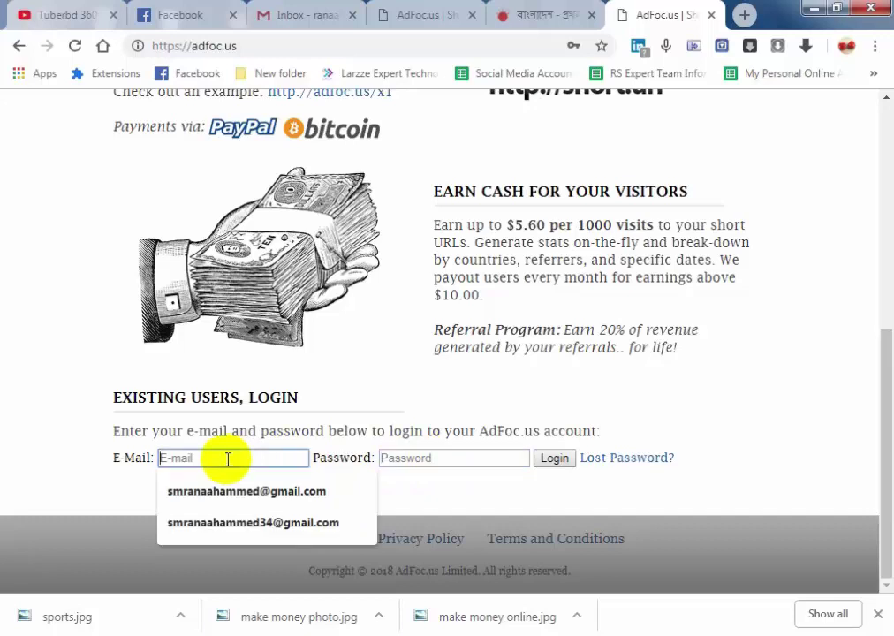
click(469, 463)
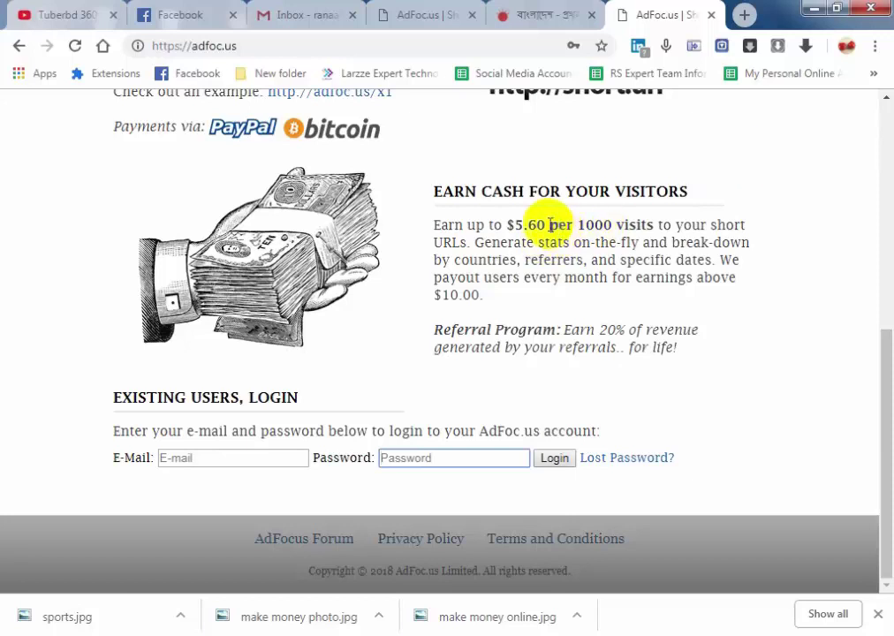
drag(549, 225, 493, 226)
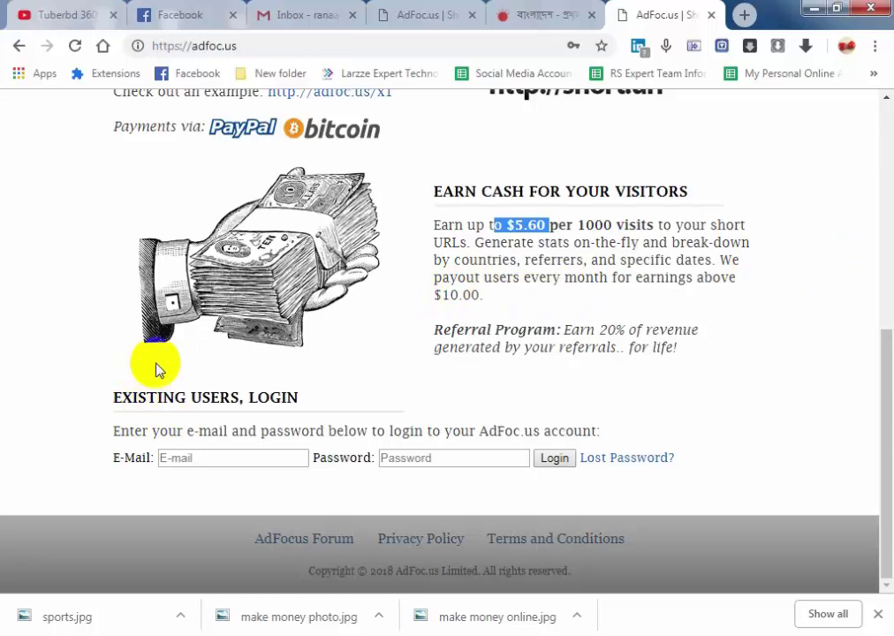
scroll(156, 369, up, 2)
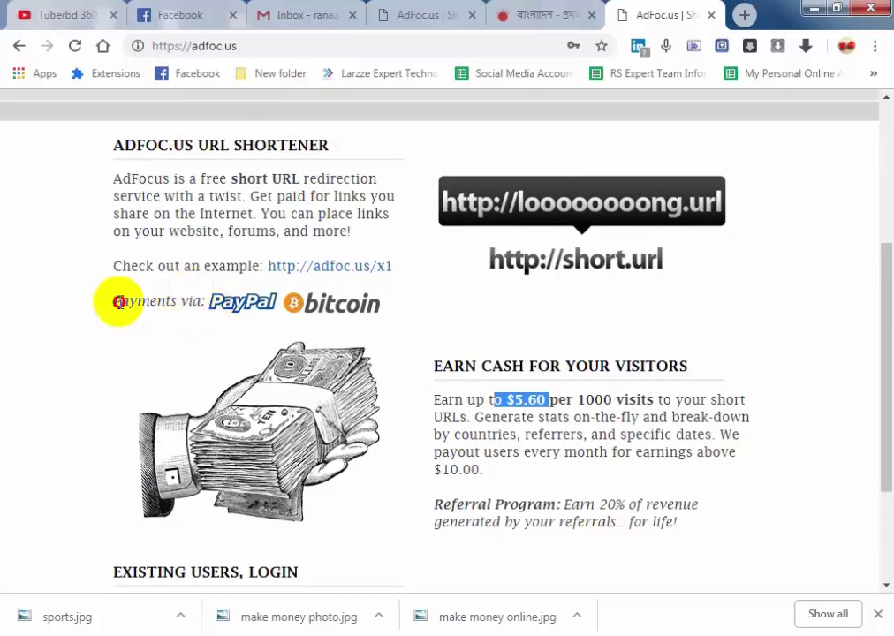
drag(120, 302, 199, 299)
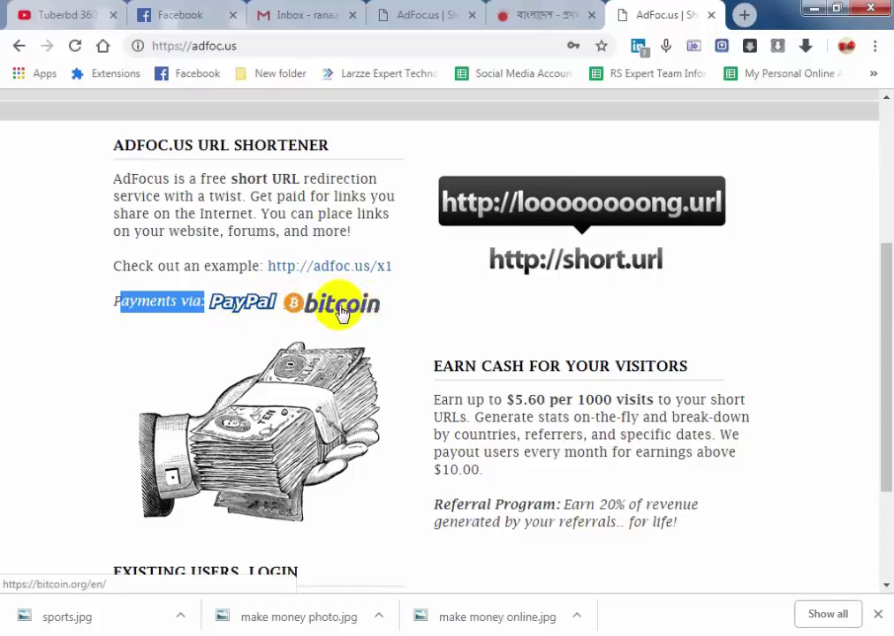
scroll(336, 309, up, 2)
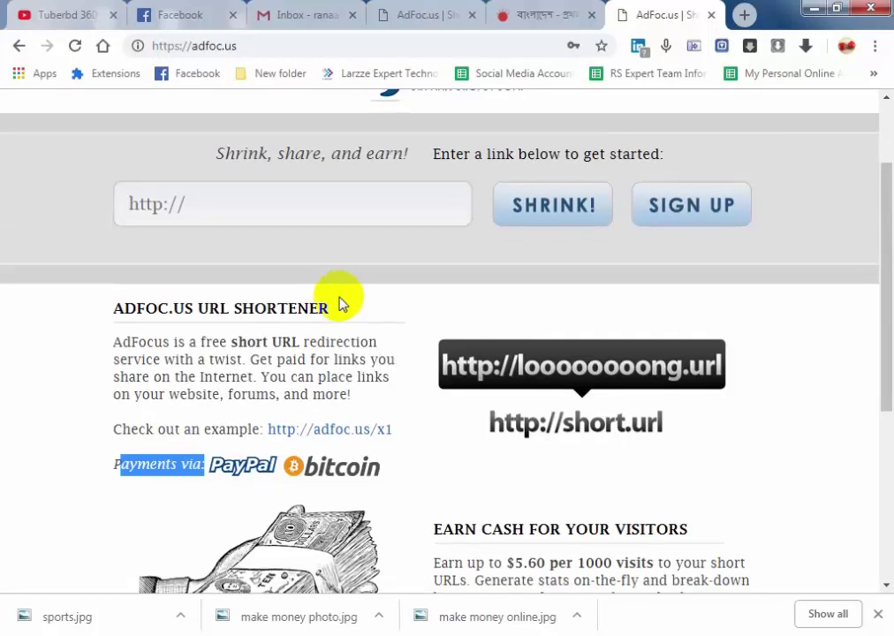
scroll(341, 300, down, 2)
click(433, 303)
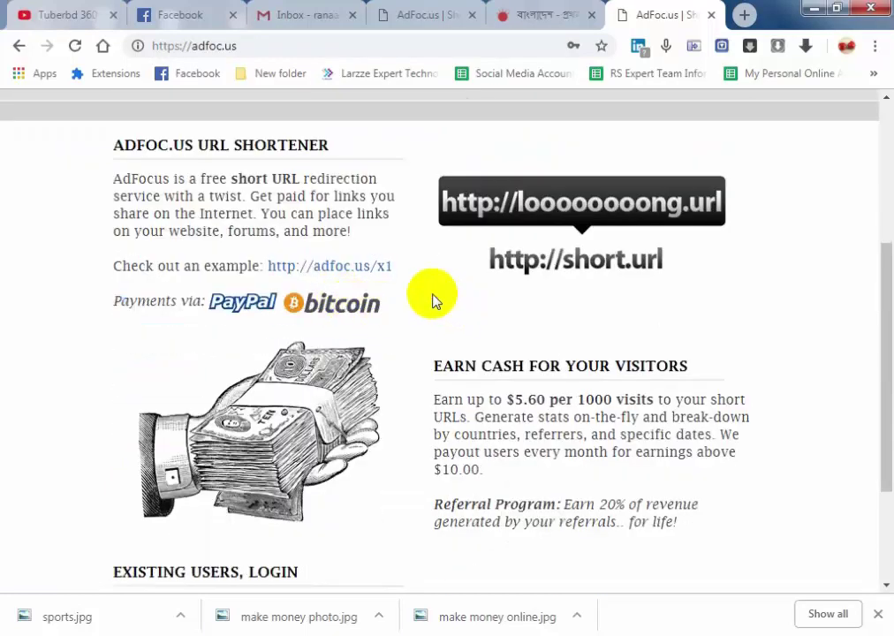
scroll(415, 305, up, 2)
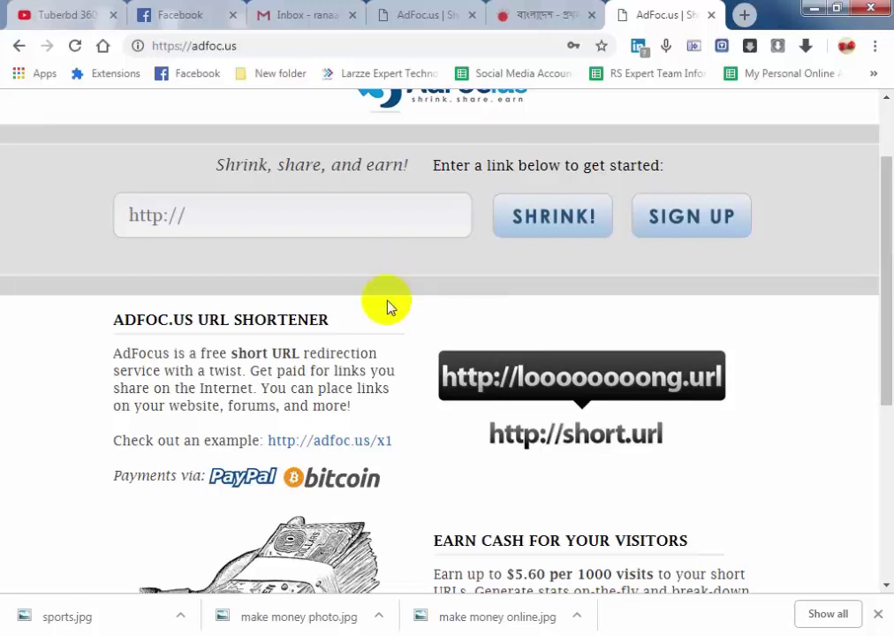
scroll(344, 273, up, 1)
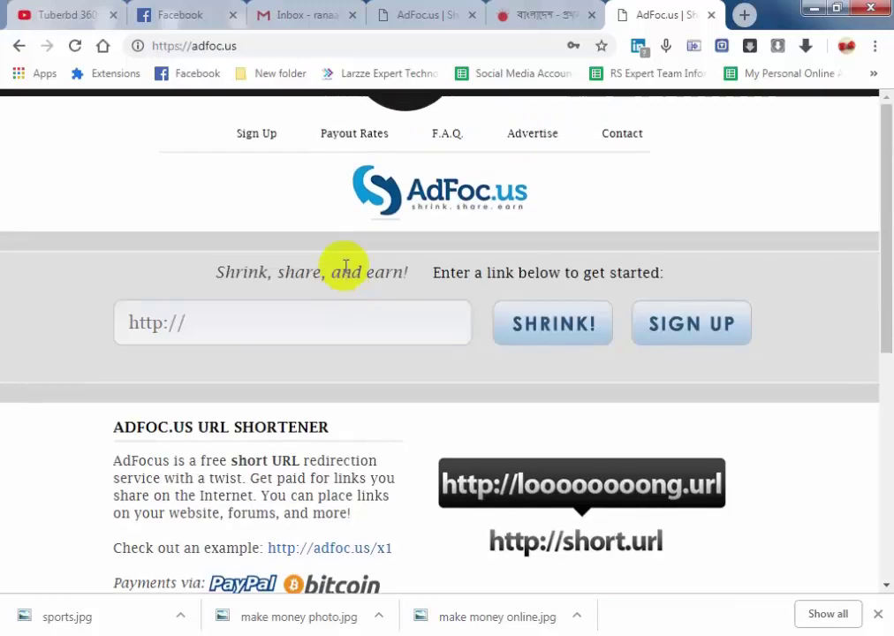
- Log in to the existing AdFoc.us account with its saved e-mail and the account password
scroll(345, 269, down, 5)
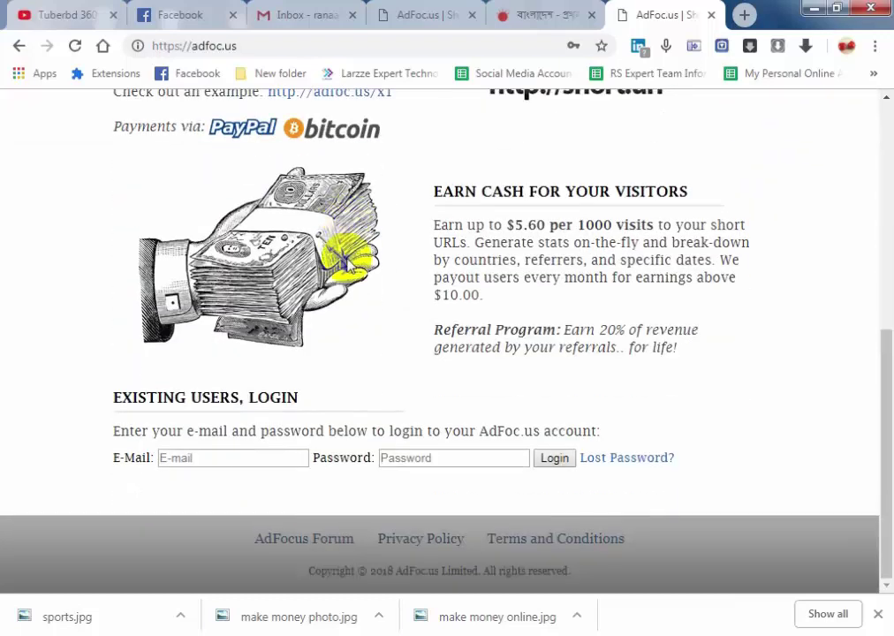
click(228, 455)
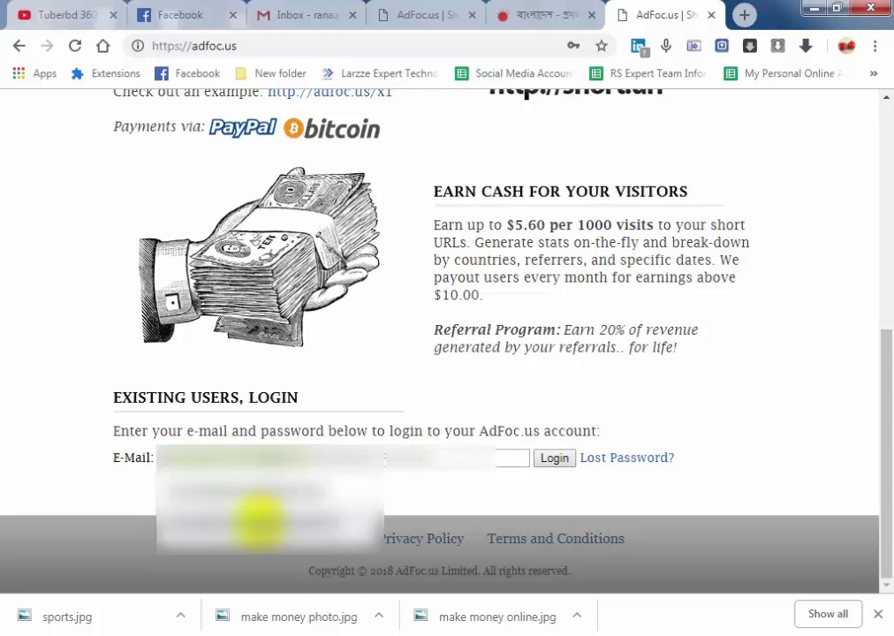
click(260, 522)
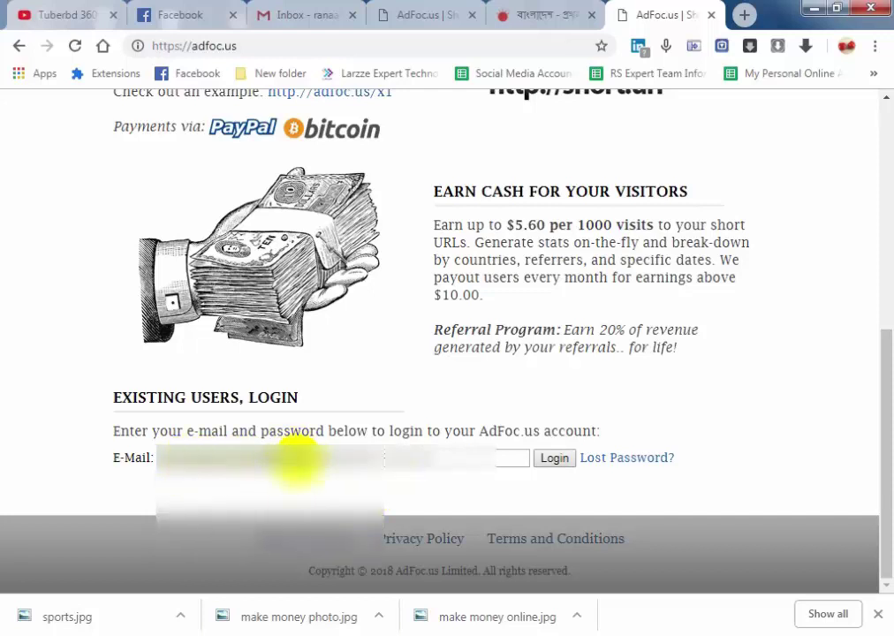
click(453, 457)
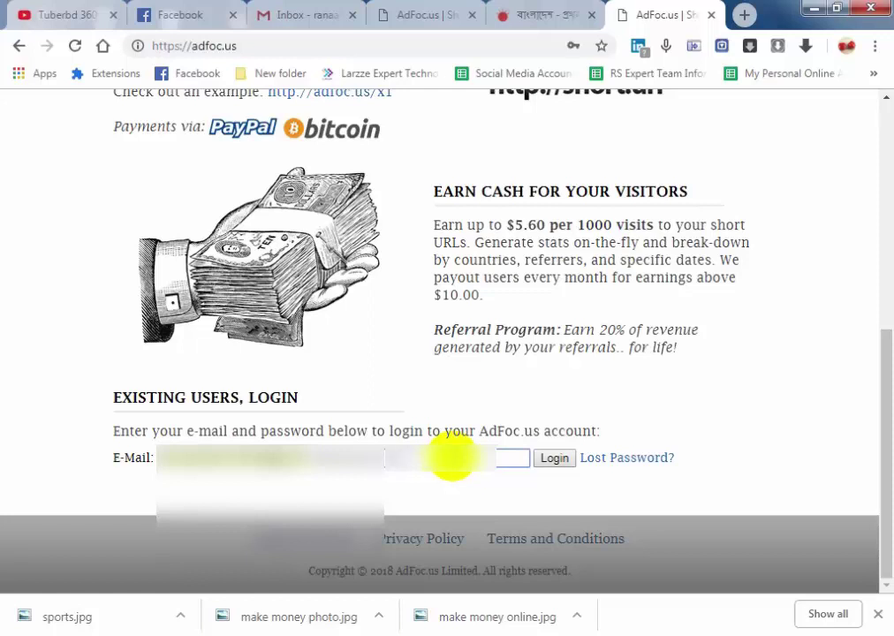
click(551, 465)
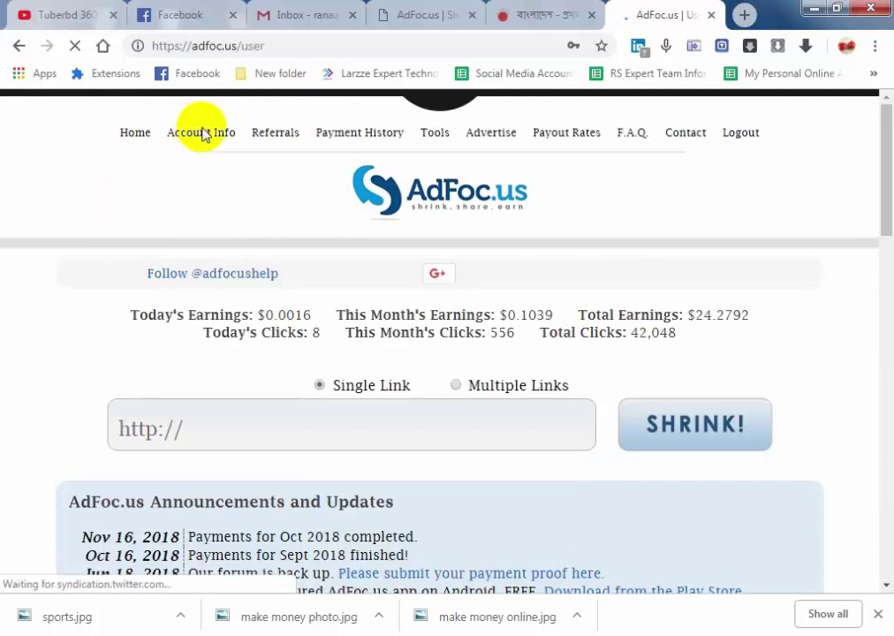
- Open Account Info in a new tab and examine the personal details, e-mail, payment method and Bitcoin wallet fields
right_click(202, 141)
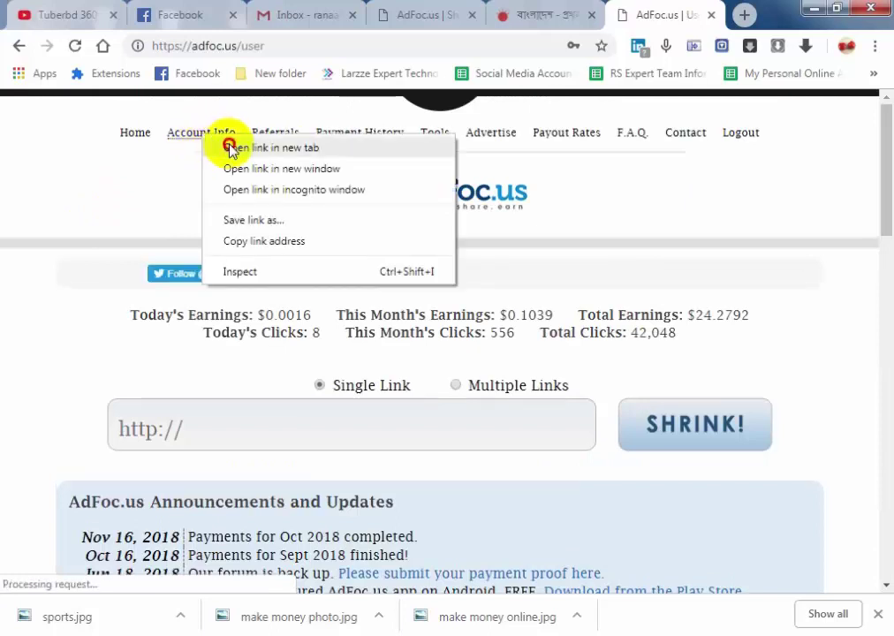
click(233, 145)
click(664, 17)
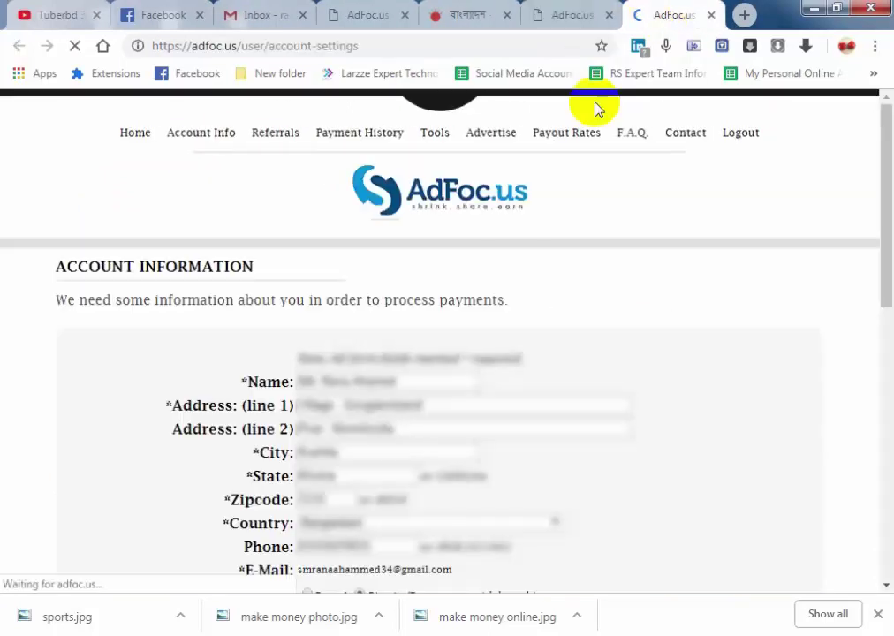
scroll(336, 300, down, 2)
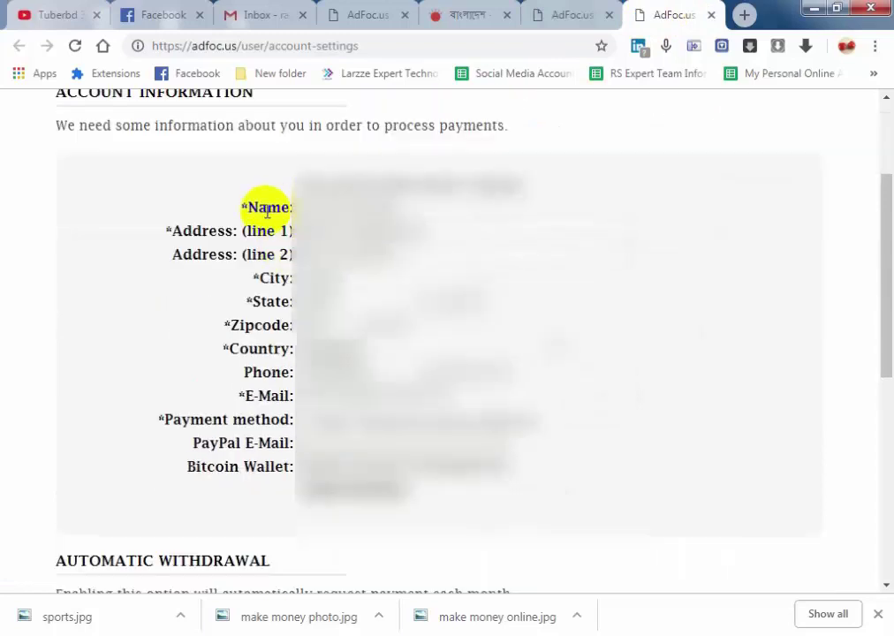
click(277, 303)
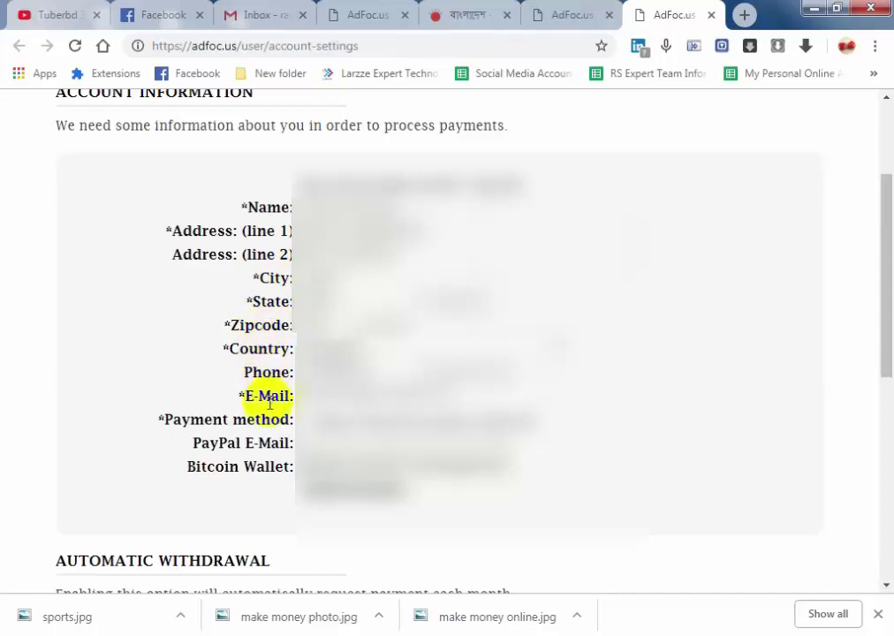
scroll(274, 419, down, 3)
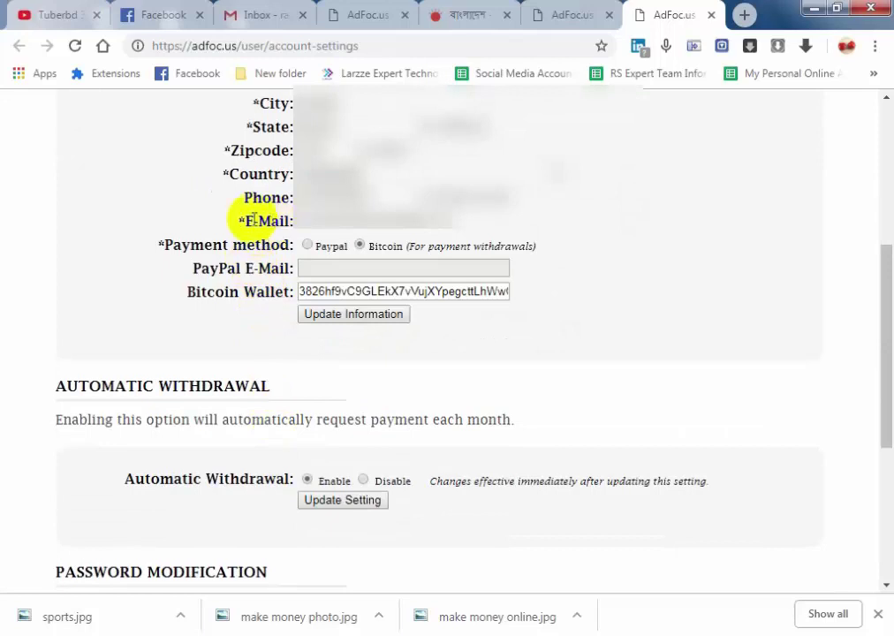
drag(240, 221, 473, 229)
click(179, 249)
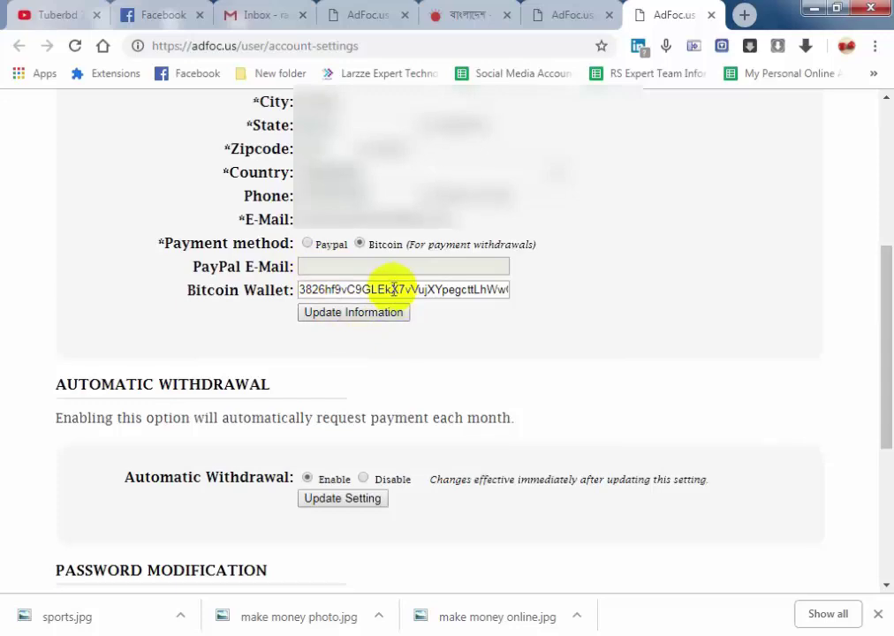
- Examine the password modification form's current, new and confirm password fields without filling them in
scroll(393, 294, down, 4)
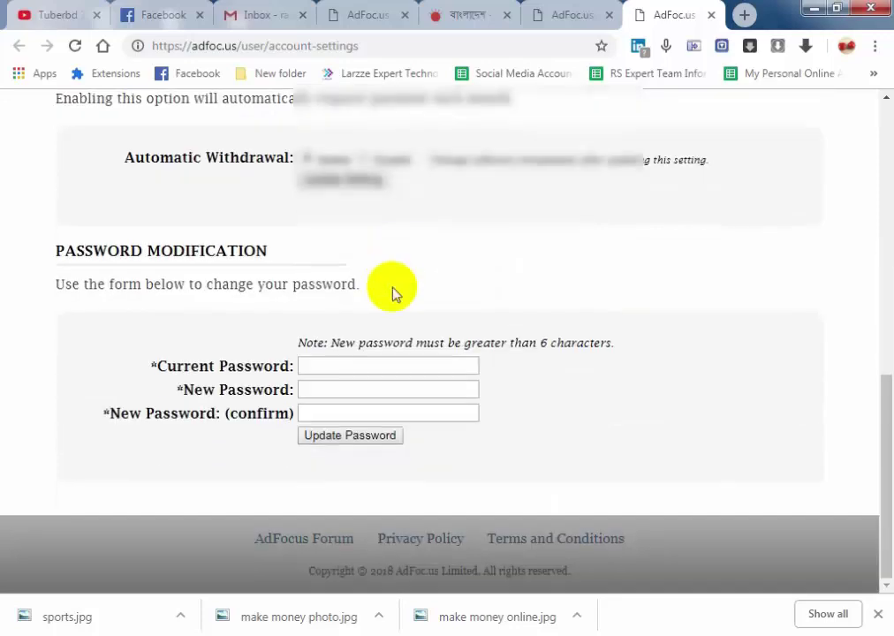
click(310, 366)
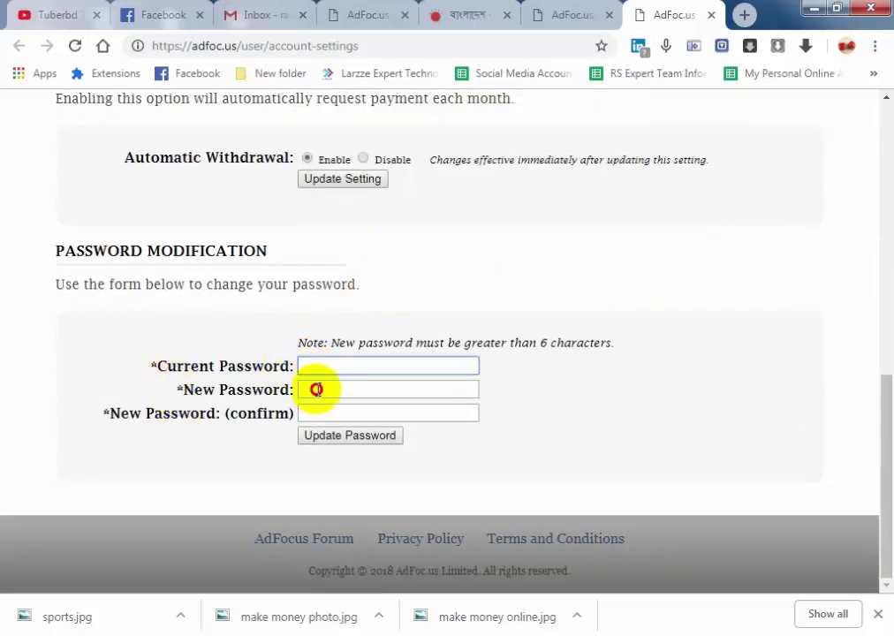
click(316, 390)
click(313, 412)
click(316, 391)
click(320, 409)
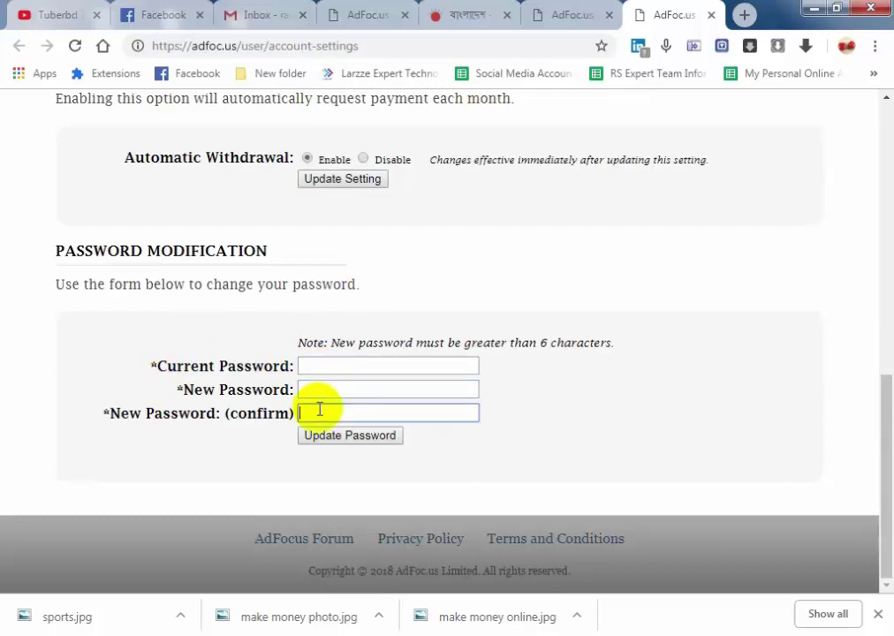
click(305, 349)
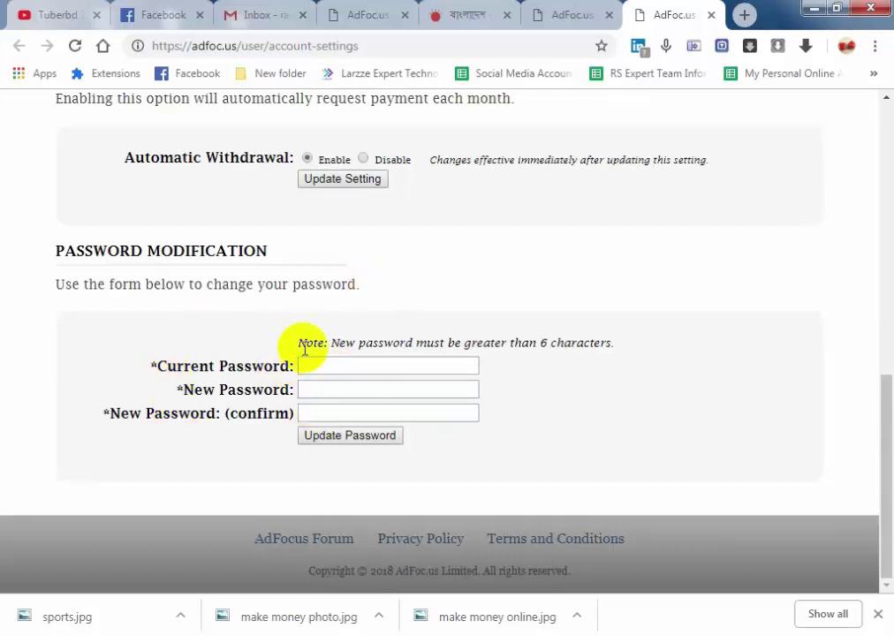
click(310, 364)
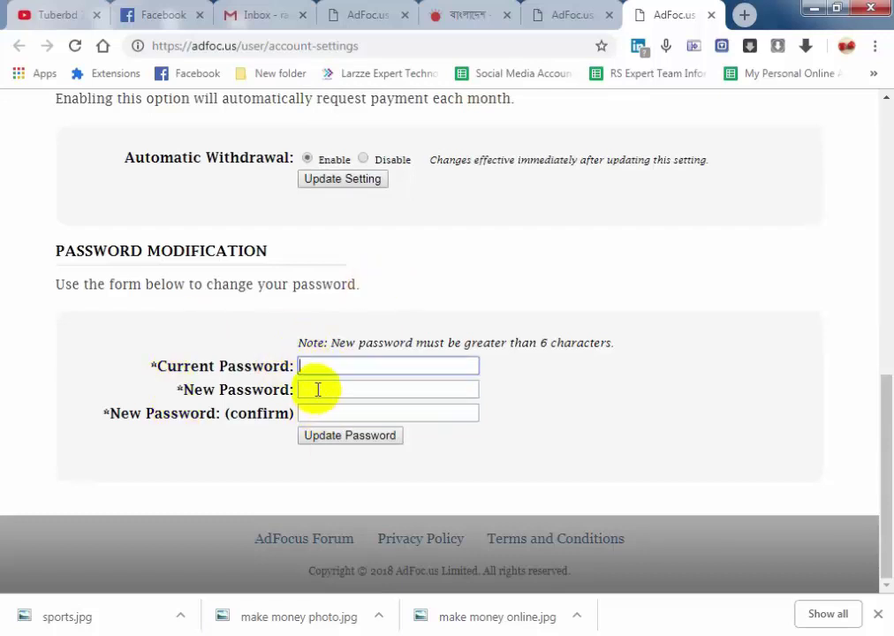
click(319, 390)
click(309, 412)
click(314, 391)
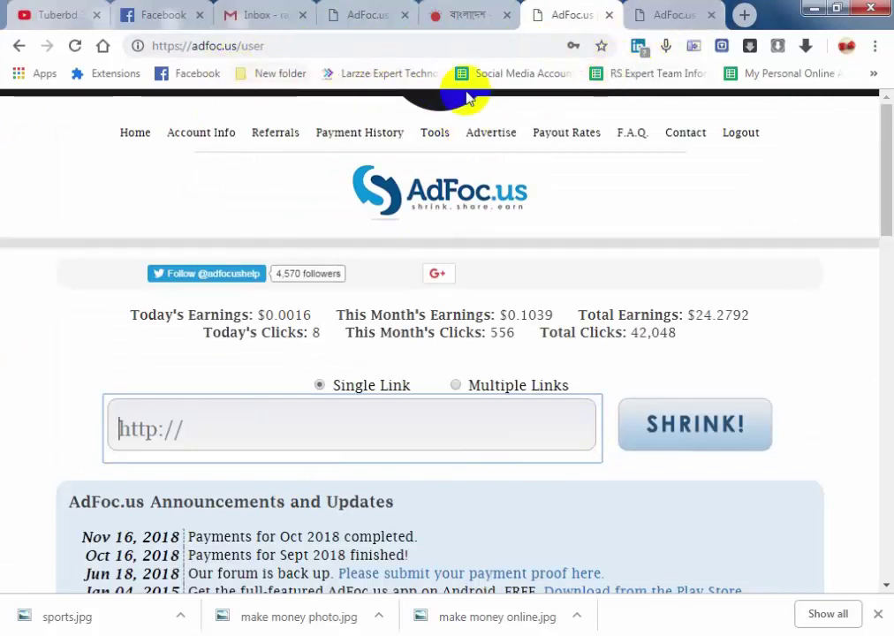
- Replace the news tab with a blank one, and open the YouTube channel's "Make Money Online Easy Way" Part - 2 video, muted and paused
click(507, 15)
click(640, 15)
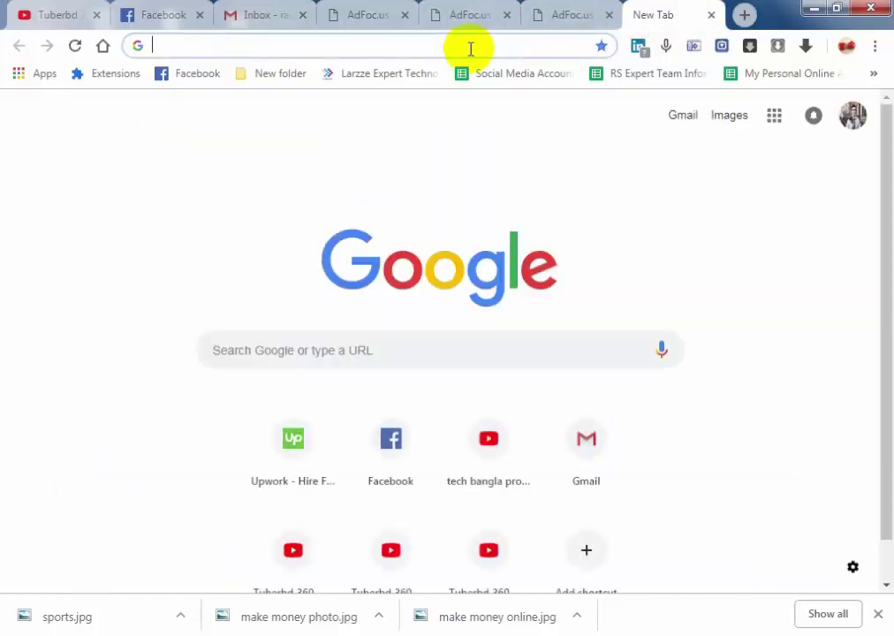
click(24, 15)
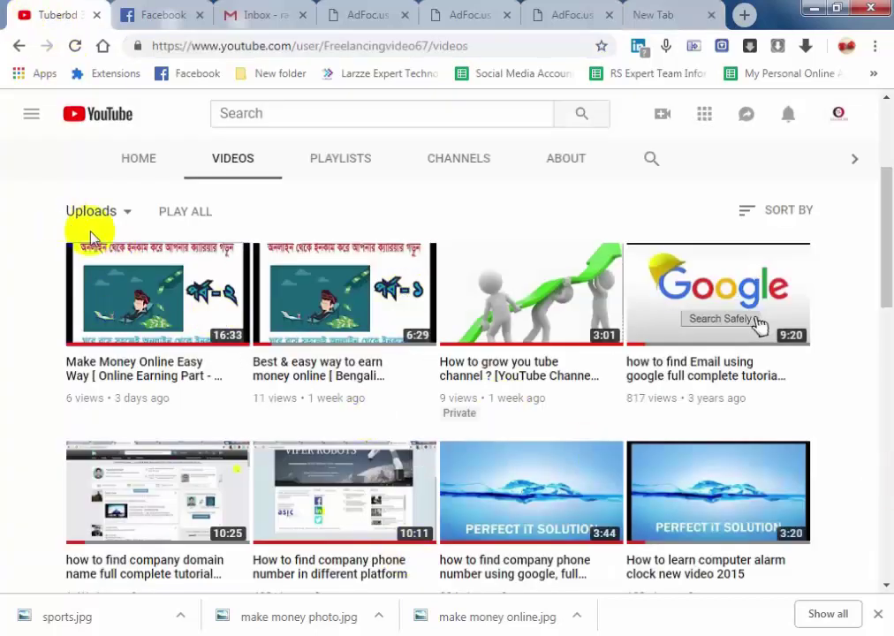
click(163, 300)
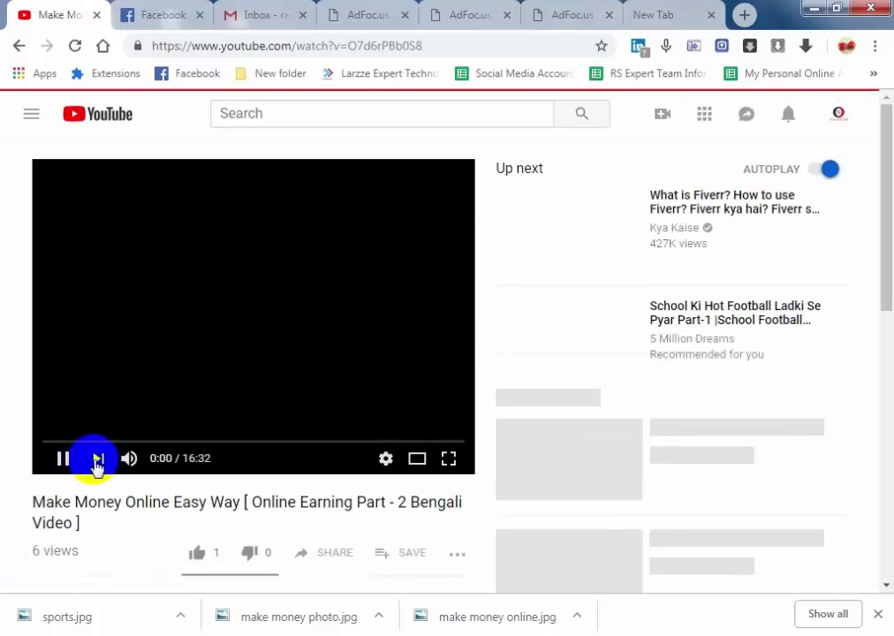
click(131, 457)
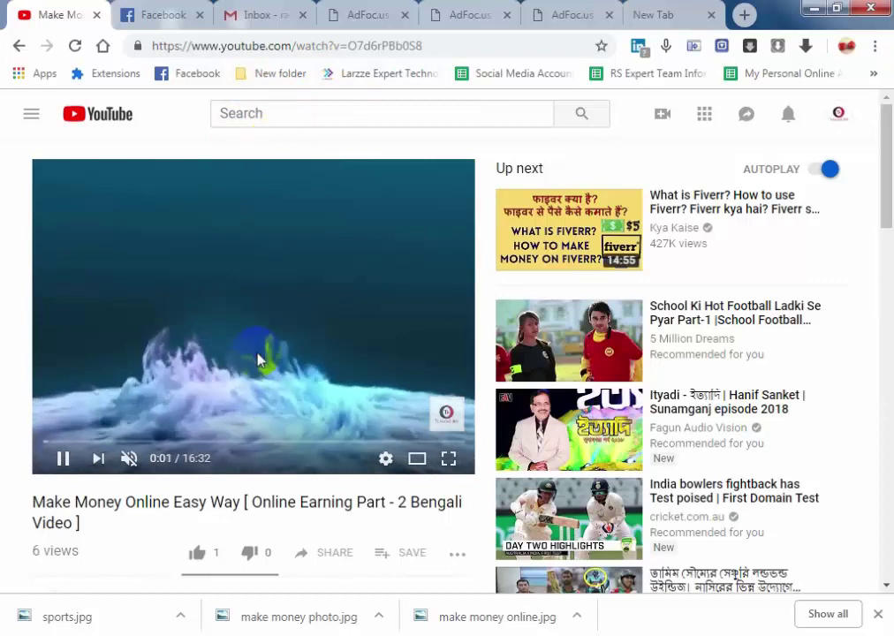
click(258, 360)
- Close the account settings tab and shorten the video's copied address as a single link on the AdFoc.us user page
click(298, 48)
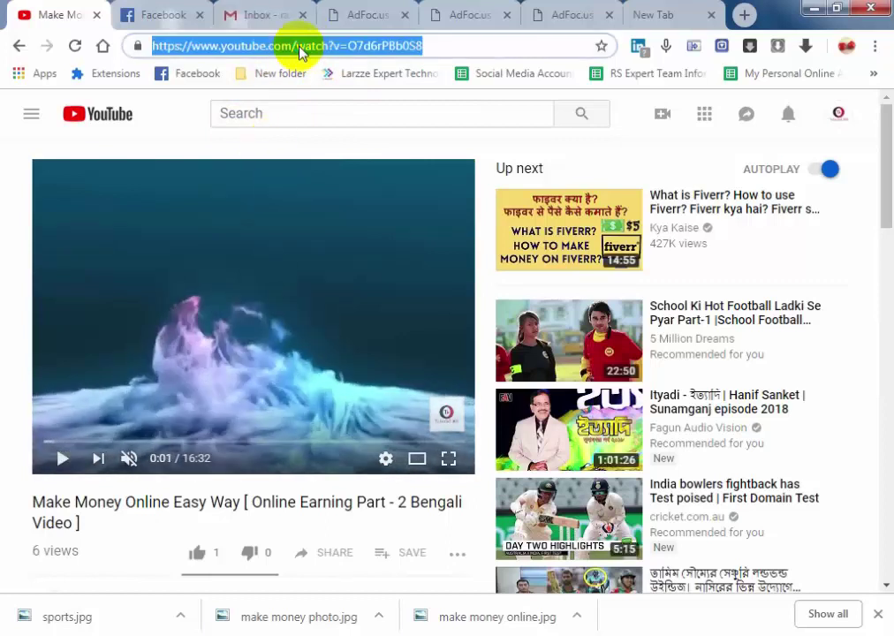
right_click(298, 48)
click(330, 111)
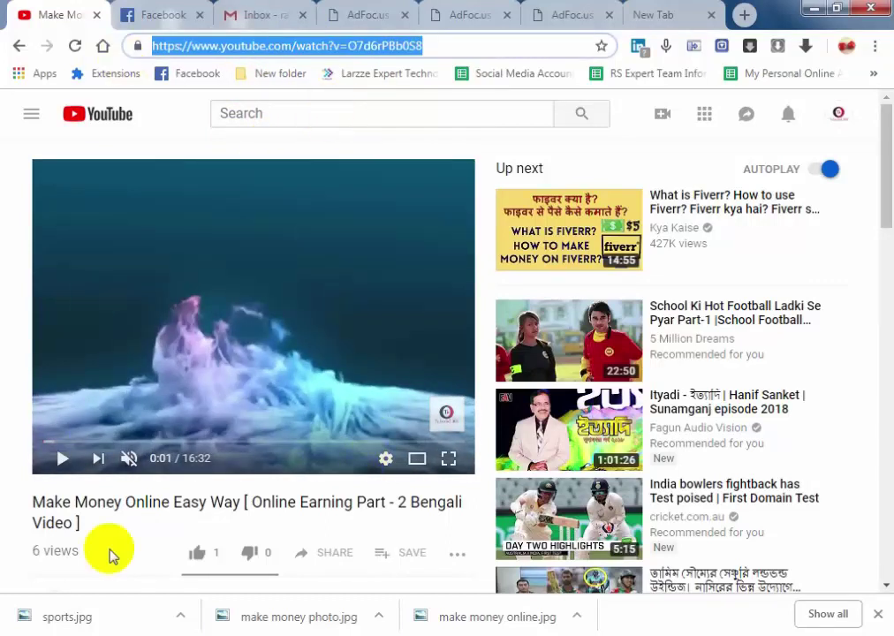
click(490, 15)
click(516, 15)
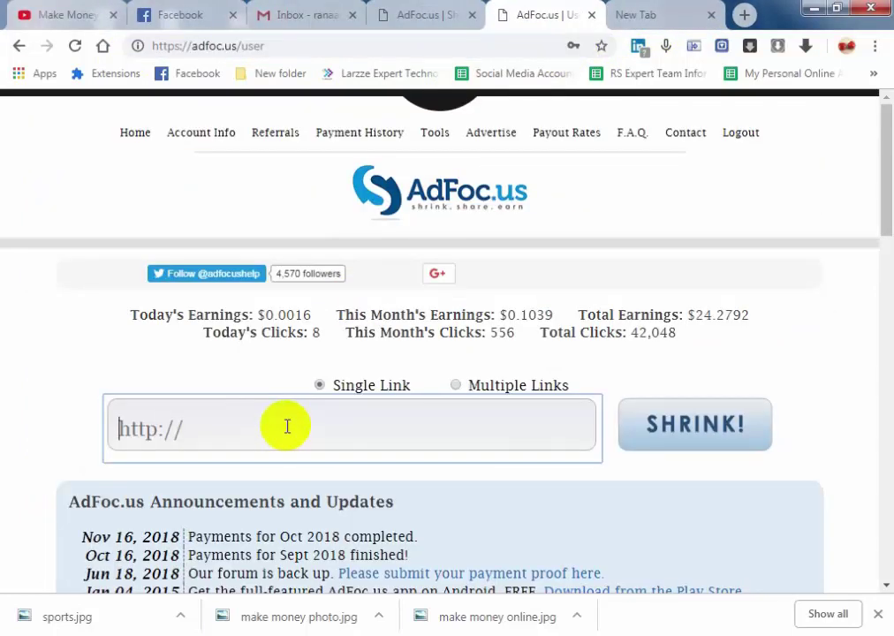
key(ctrl+v)
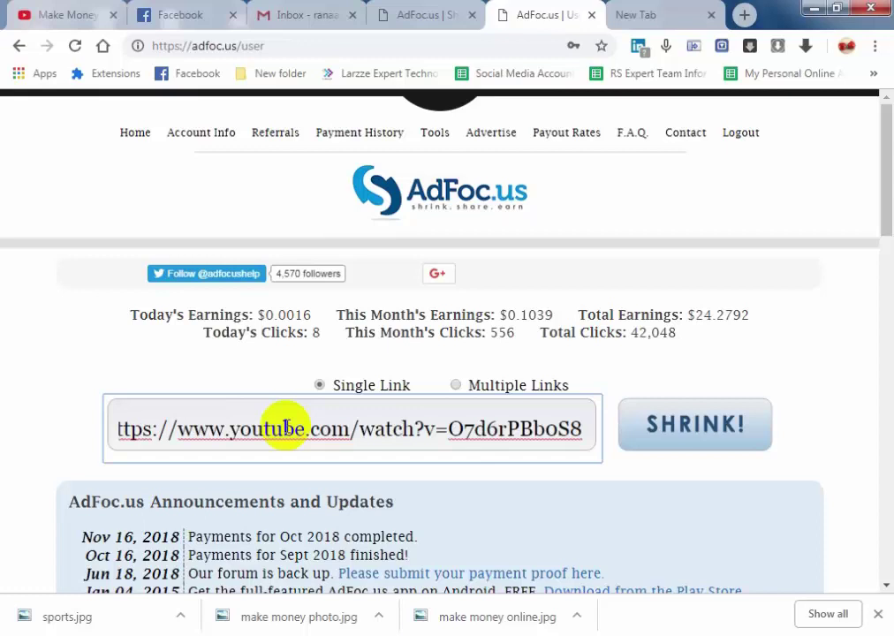
click(687, 427)
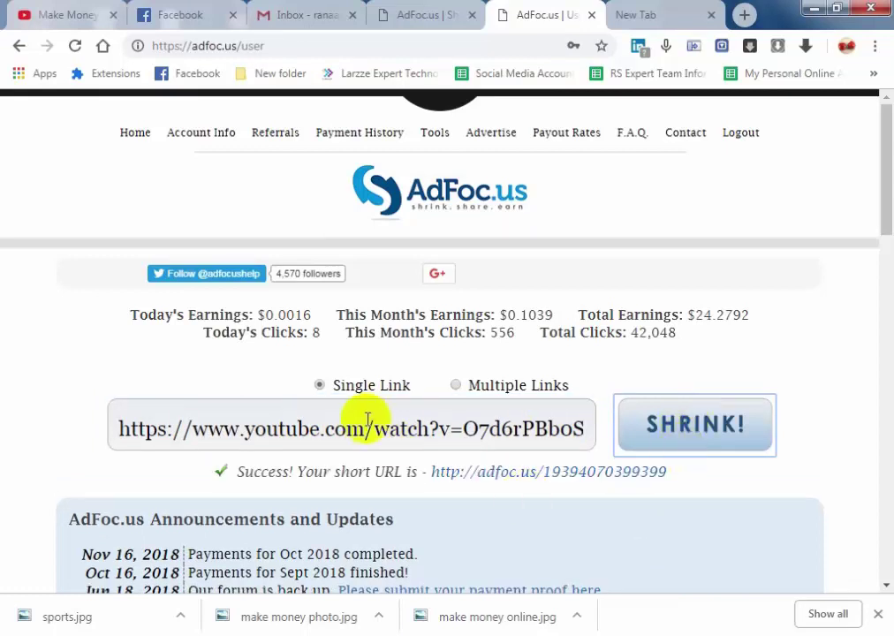
- Copy the generated short URL, open it in the blank tab and skip through the AdFoc.us waiting page to its destination
right_click(510, 482)
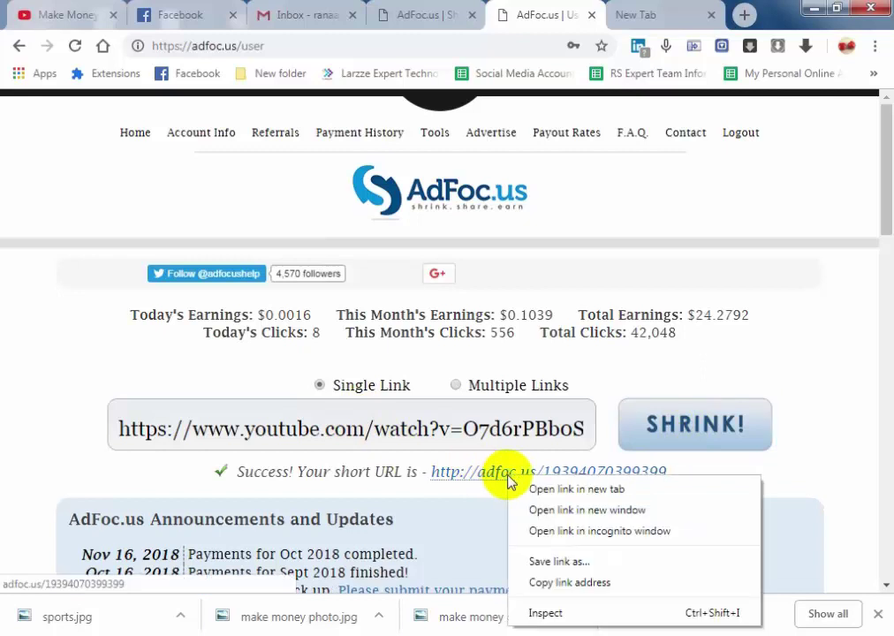
click(557, 583)
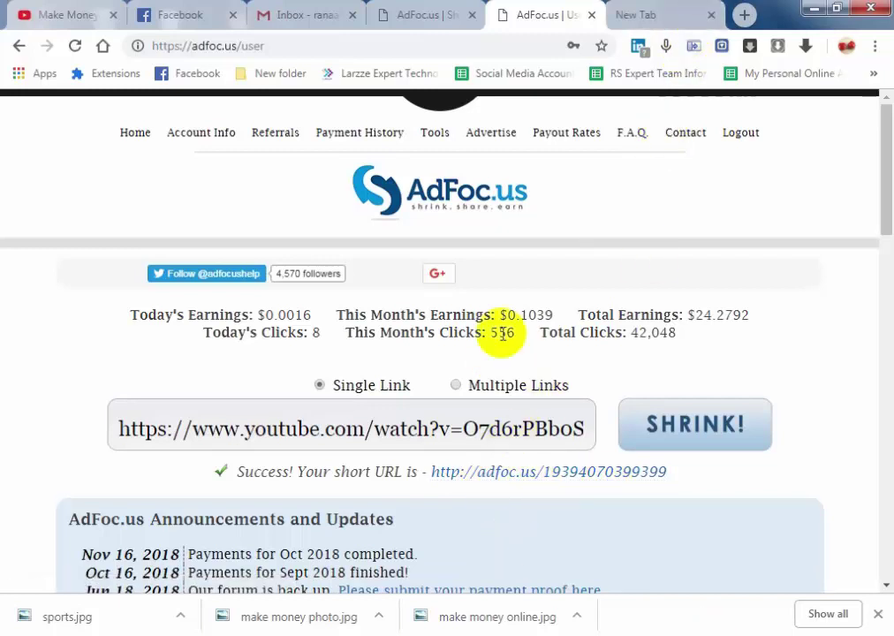
click(663, 19)
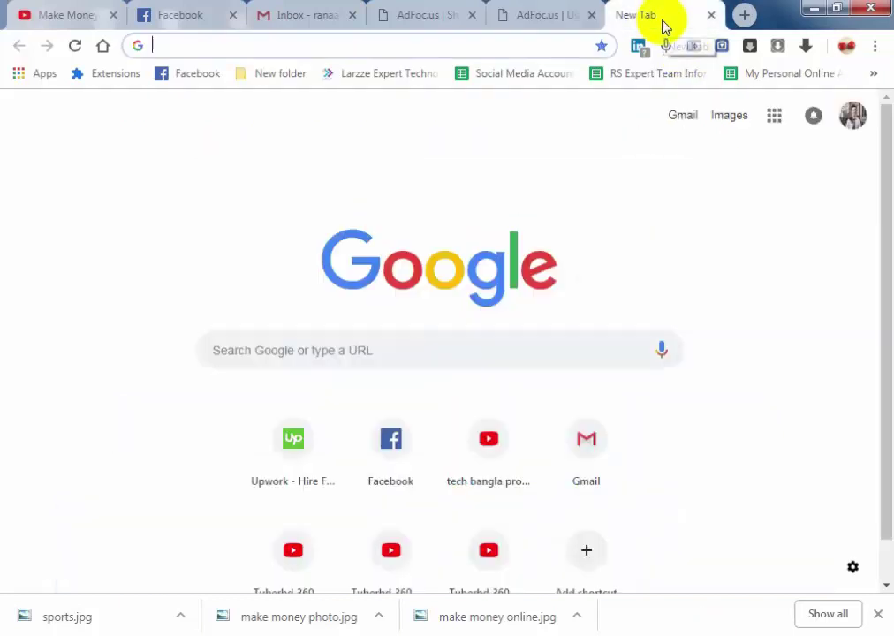
right_click(336, 46)
click(385, 152)
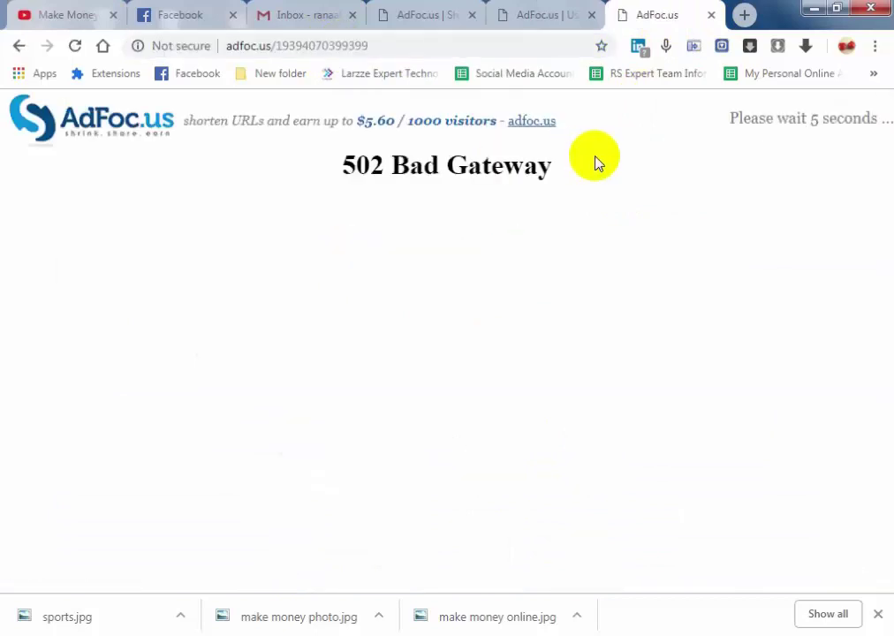
click(836, 123)
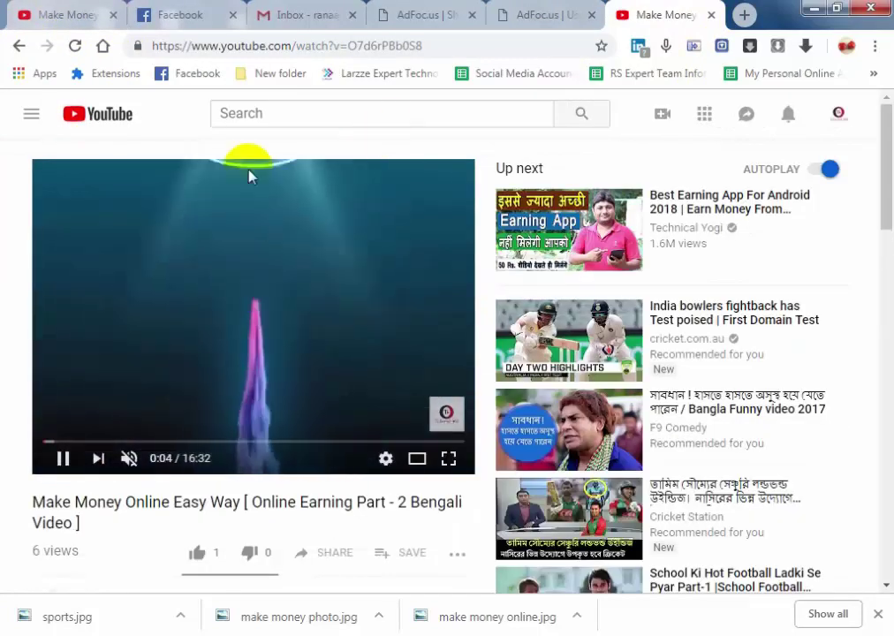
- Compare the video reached through the short link with the original, pausing it and viewing its details, and close its tab
click(69, 16)
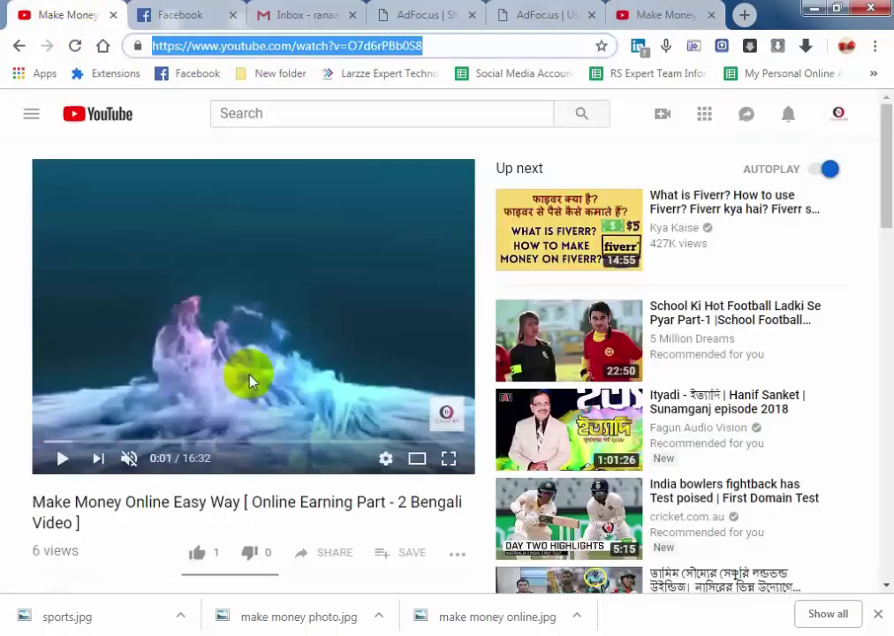
click(664, 14)
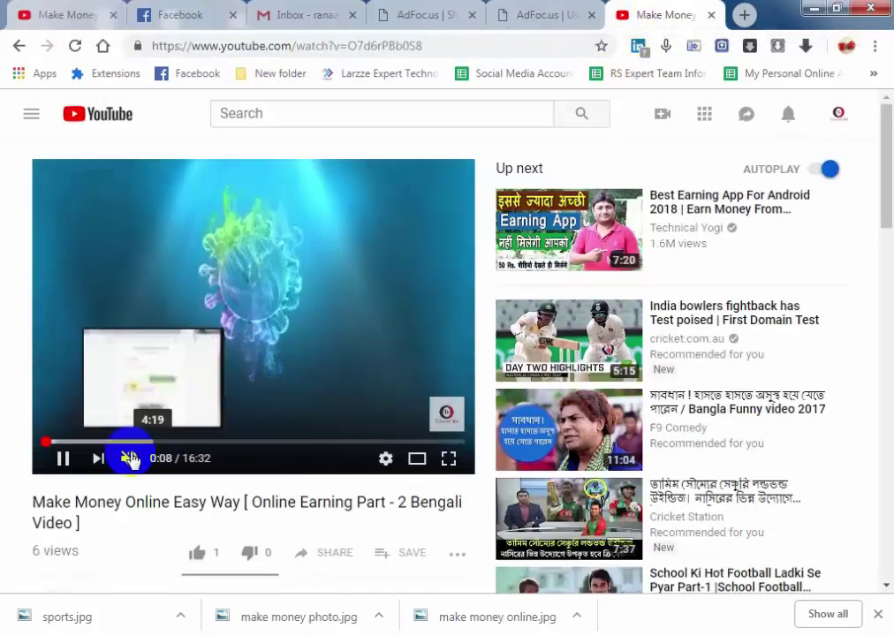
click(63, 459)
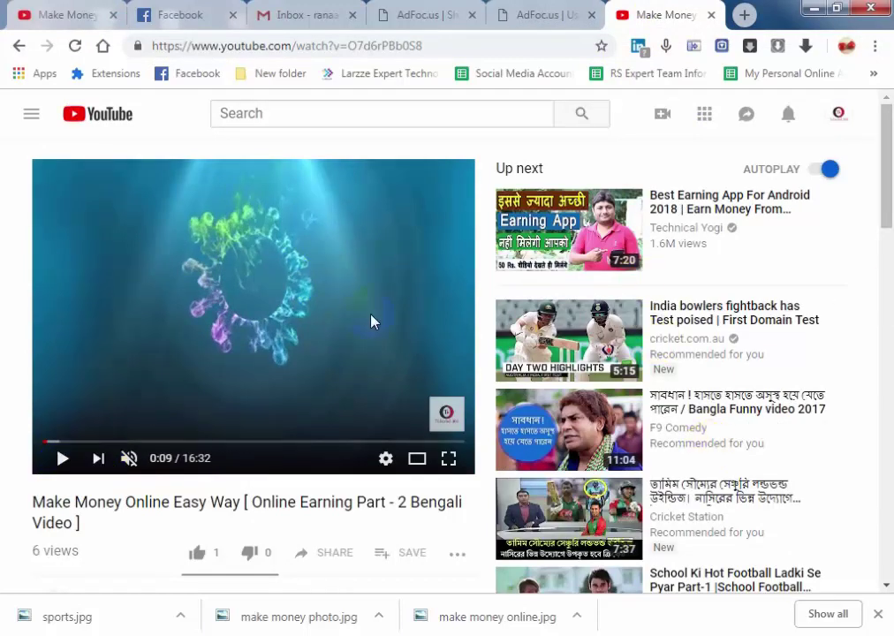
scroll(380, 279, down, 3)
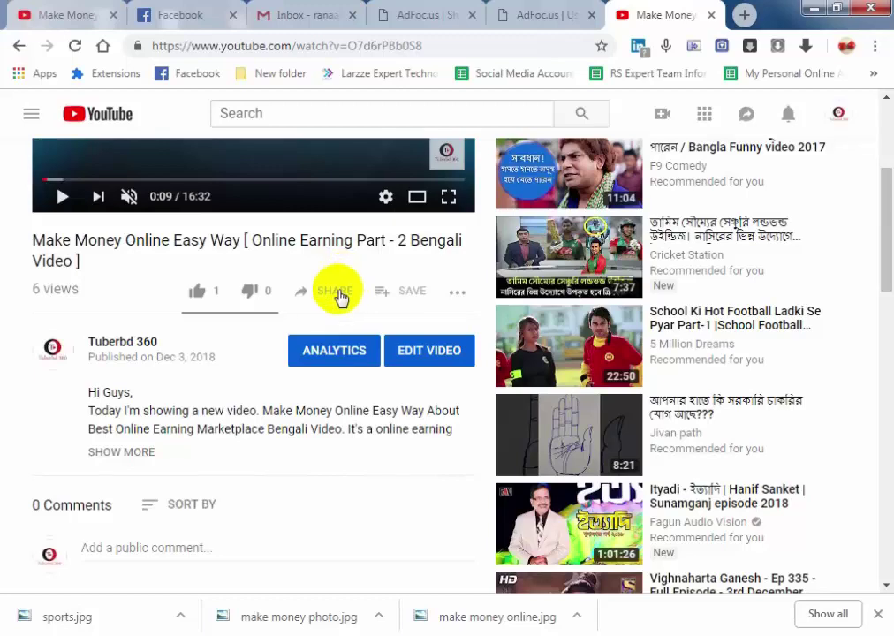
click(709, 15)
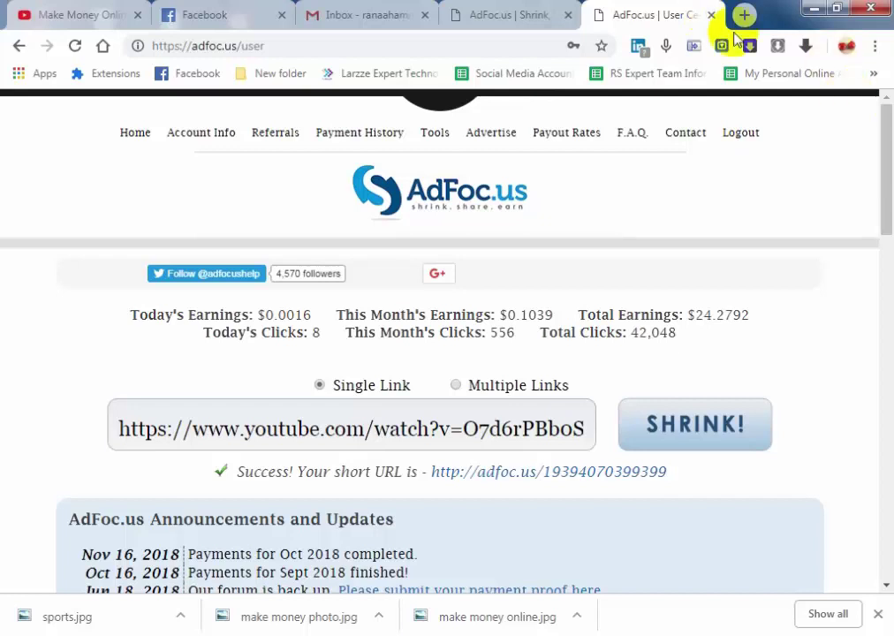
- Open Blogger from the Google apps list in a new browser tab
click(744, 15)
click(774, 114)
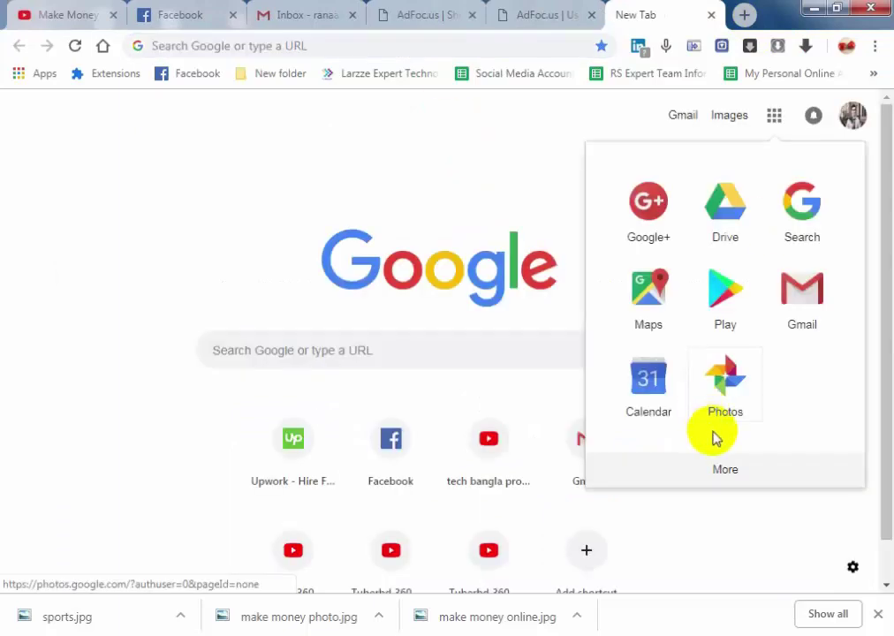
click(718, 465)
click(732, 231)
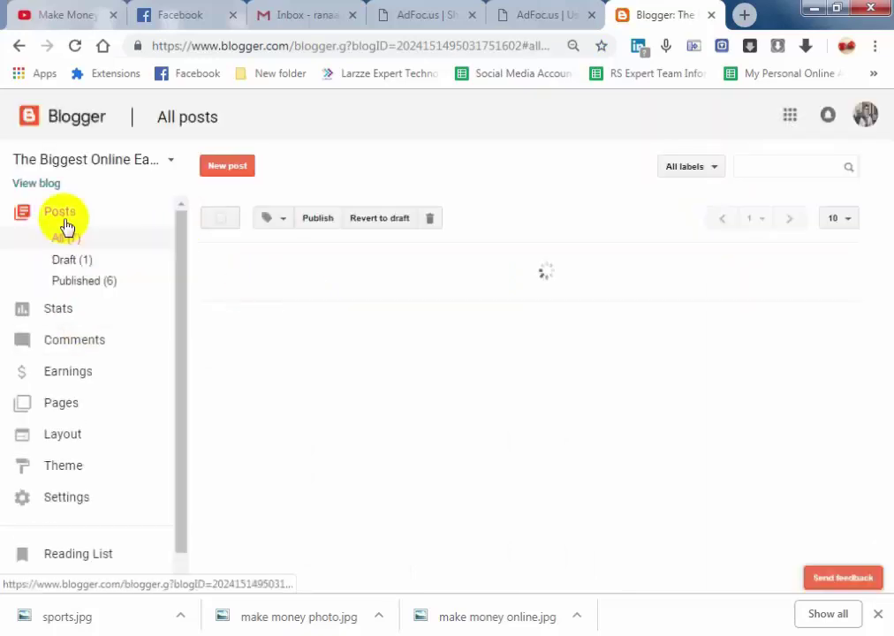
- Create a new blog post titled "How to earn Money in easy way"
click(228, 166)
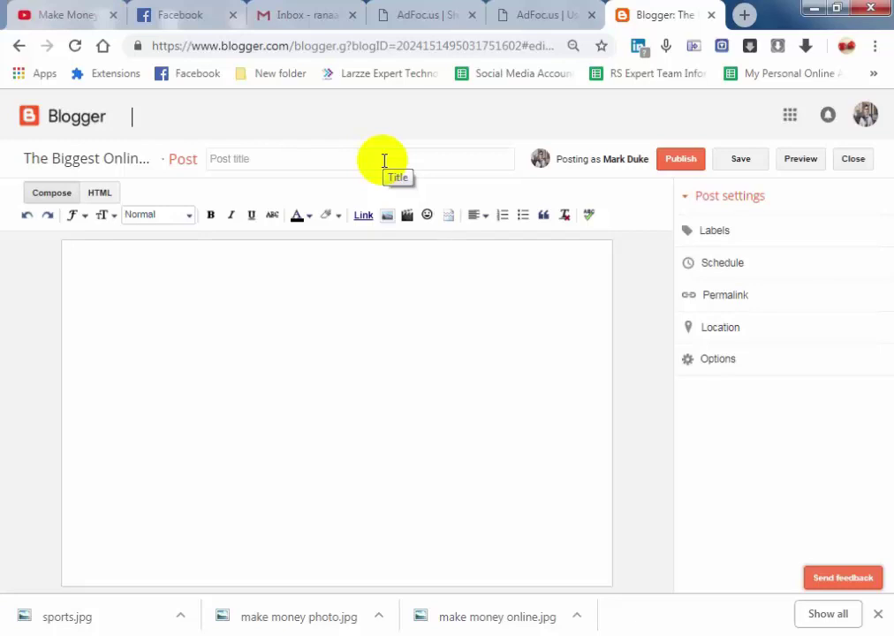
click(359, 160)
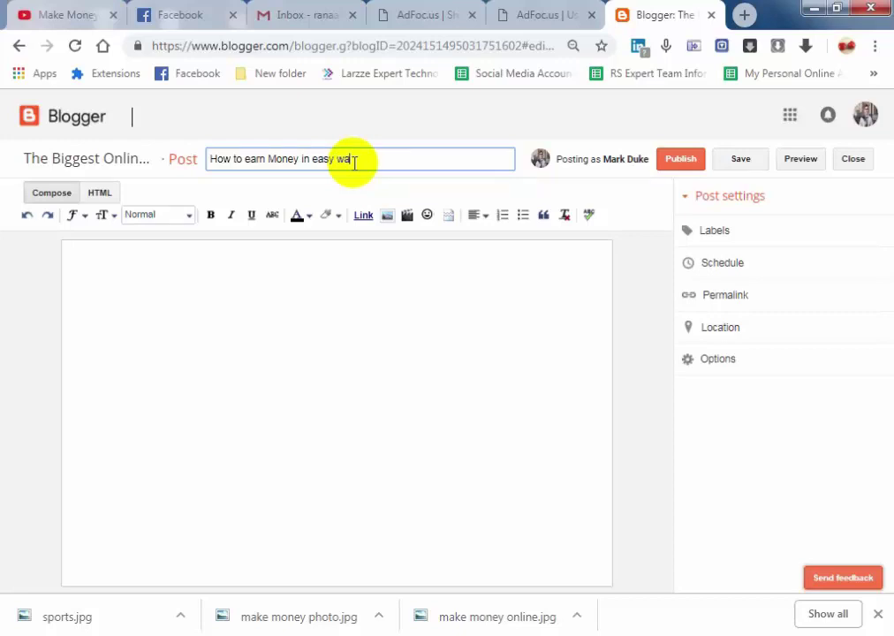
click(352, 281)
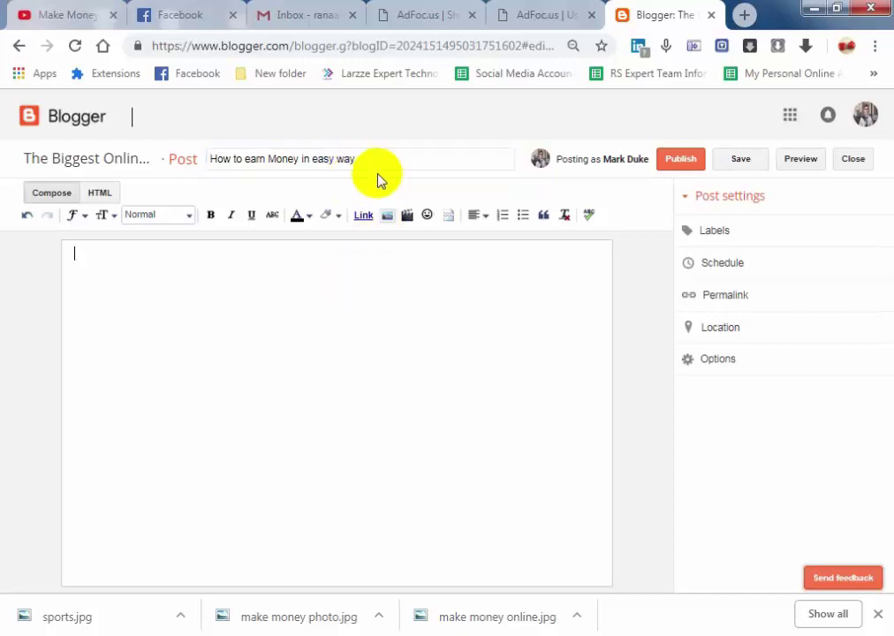
- Copy the post's title into the body and center it
drag(356, 159, 100, 163)
click(279, 259)
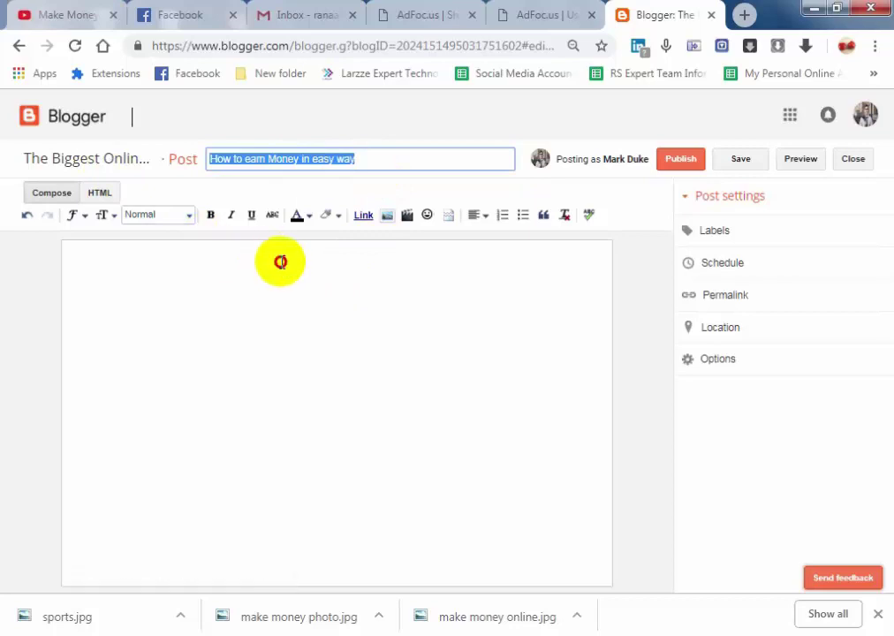
key(ctrl+v)
drag(309, 265, 2, 254)
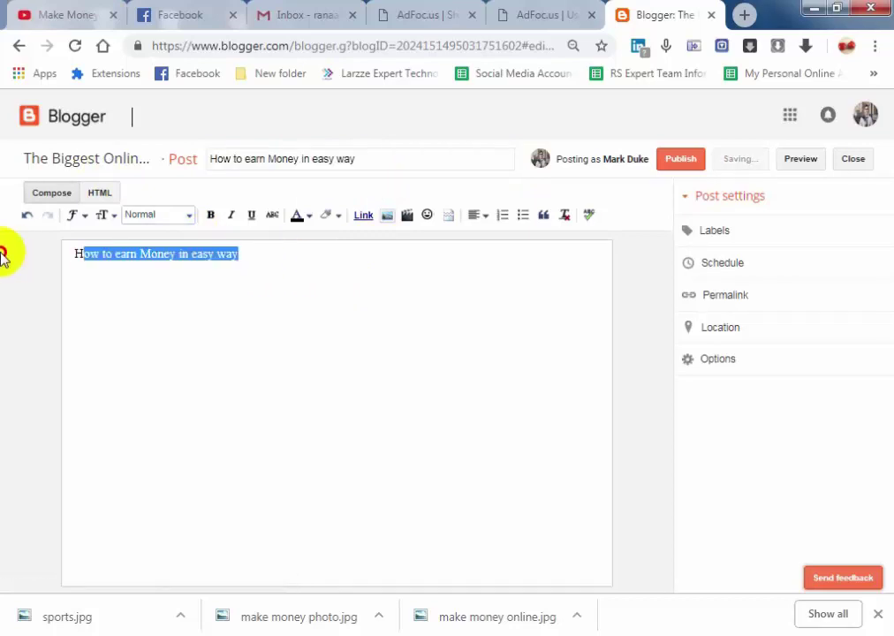
click(479, 215)
click(491, 257)
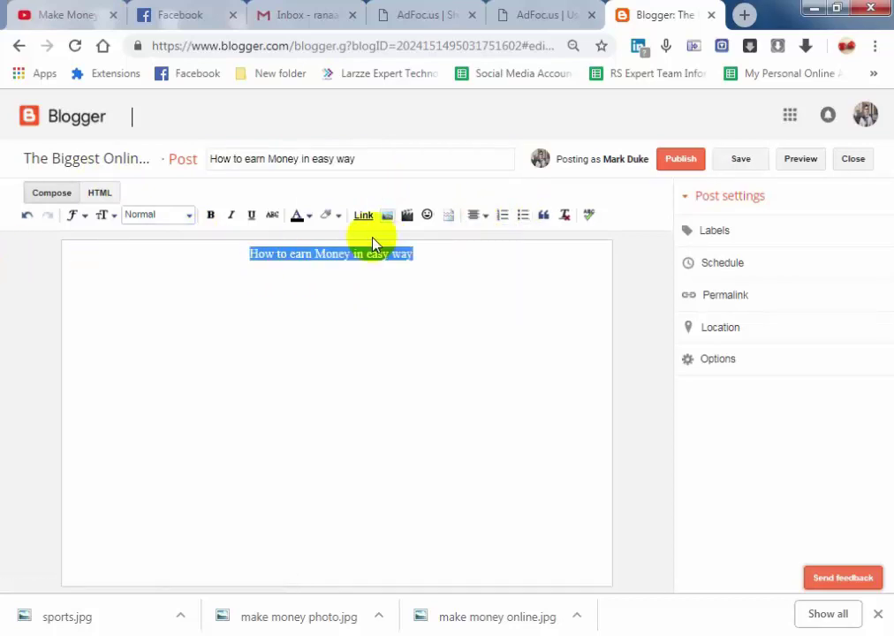
- Add a blank line below the title text in the post body and make that text bold
click(424, 256)
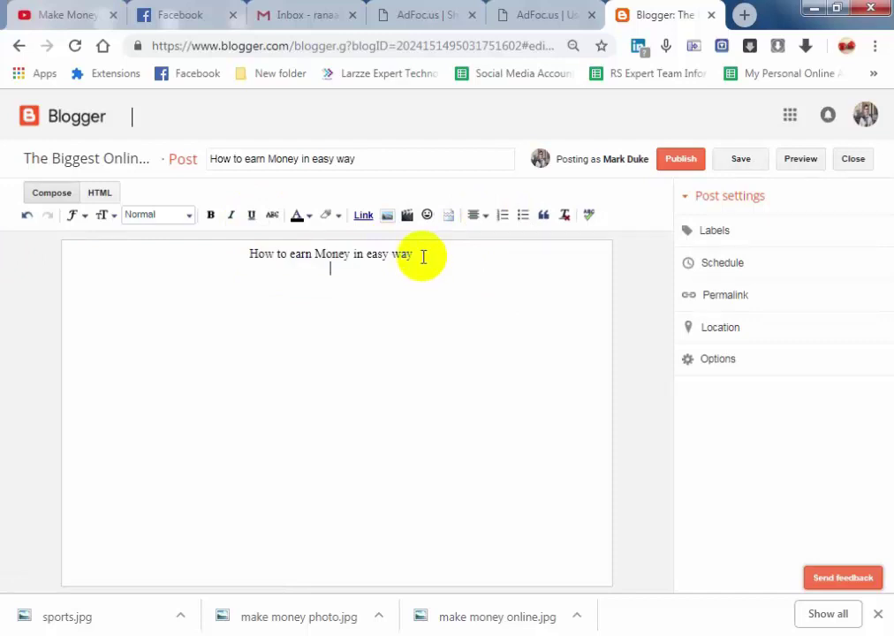
drag(424, 256, 190, 260)
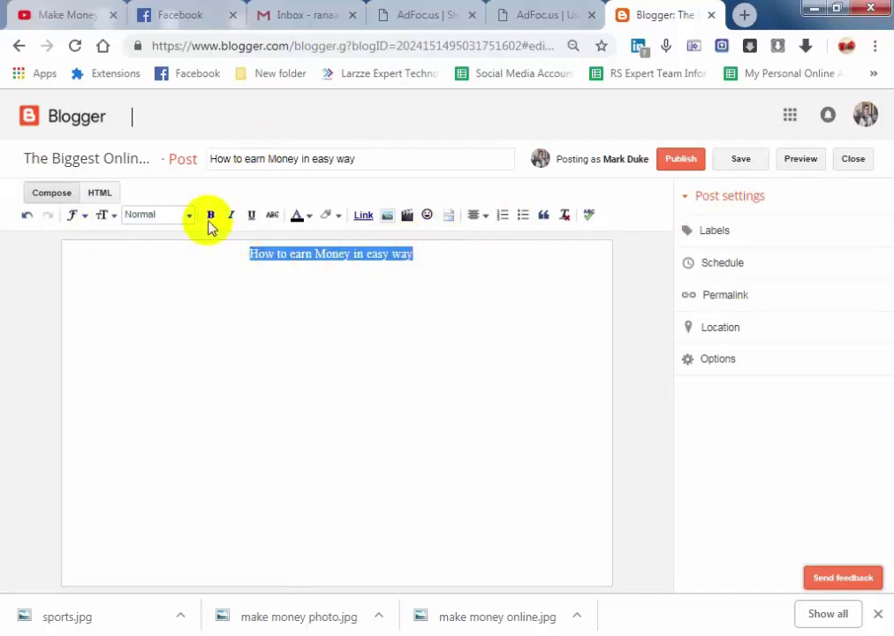
click(210, 219)
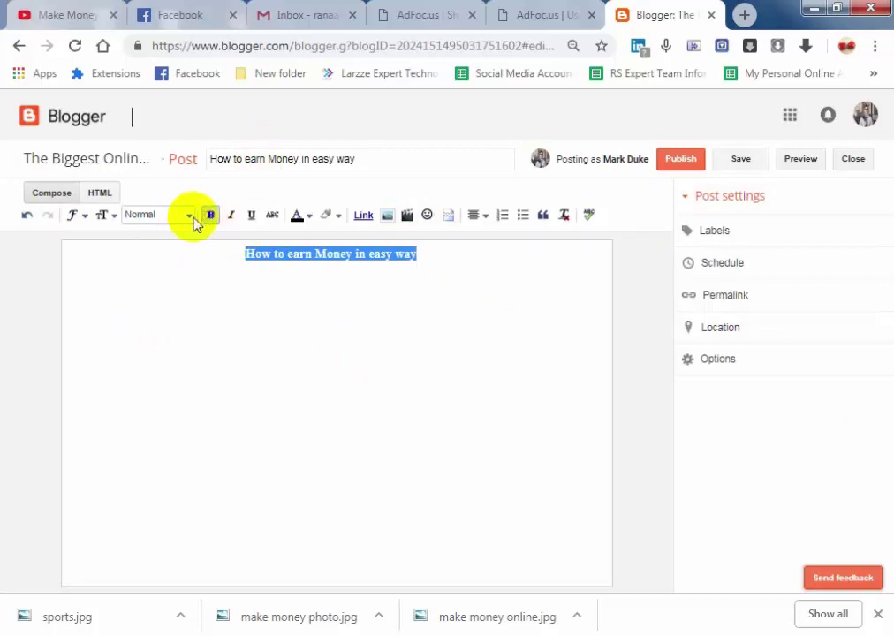
- Try the Heading style on the bold title text in the body and undo it
click(183, 220)
click(176, 239)
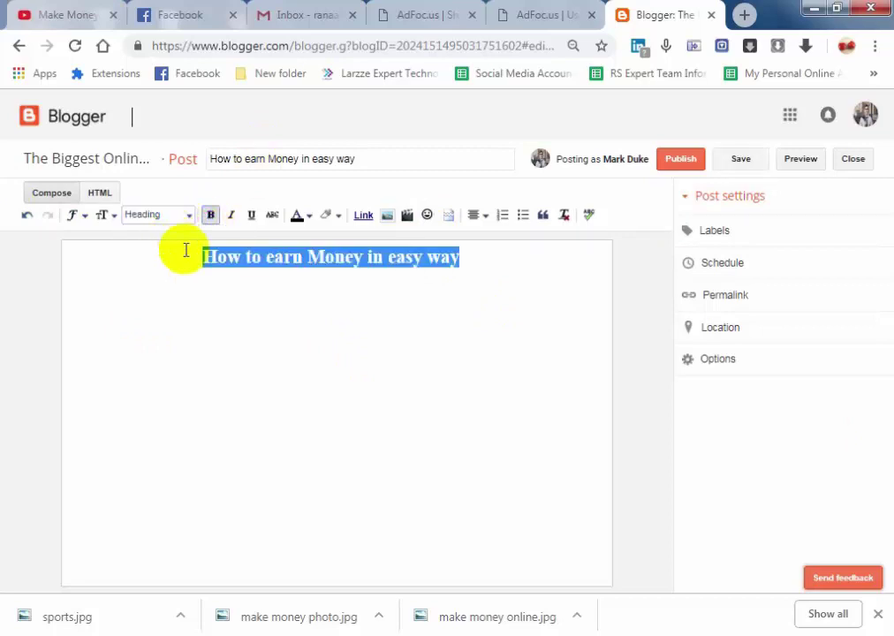
click(320, 283)
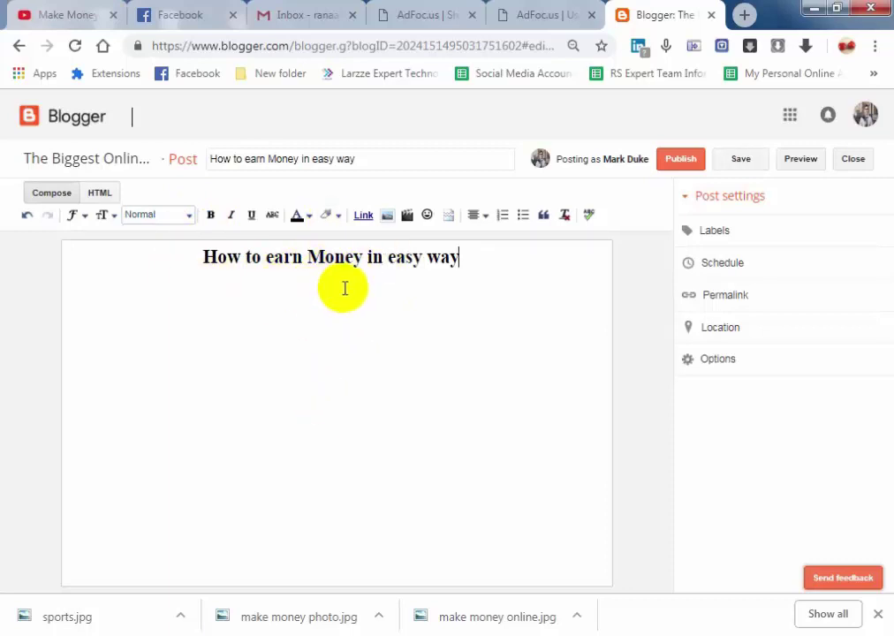
click(350, 289)
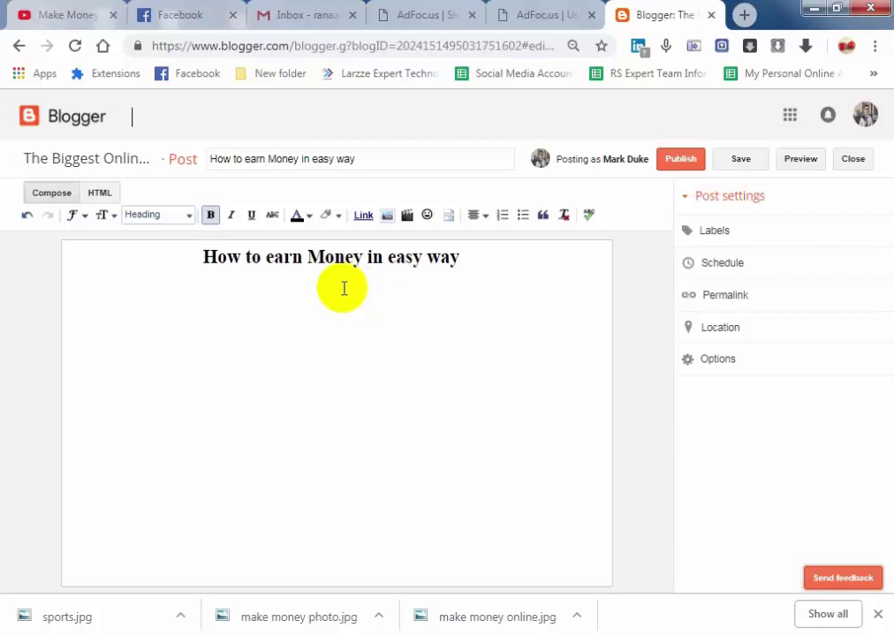
key(ctrl+a)
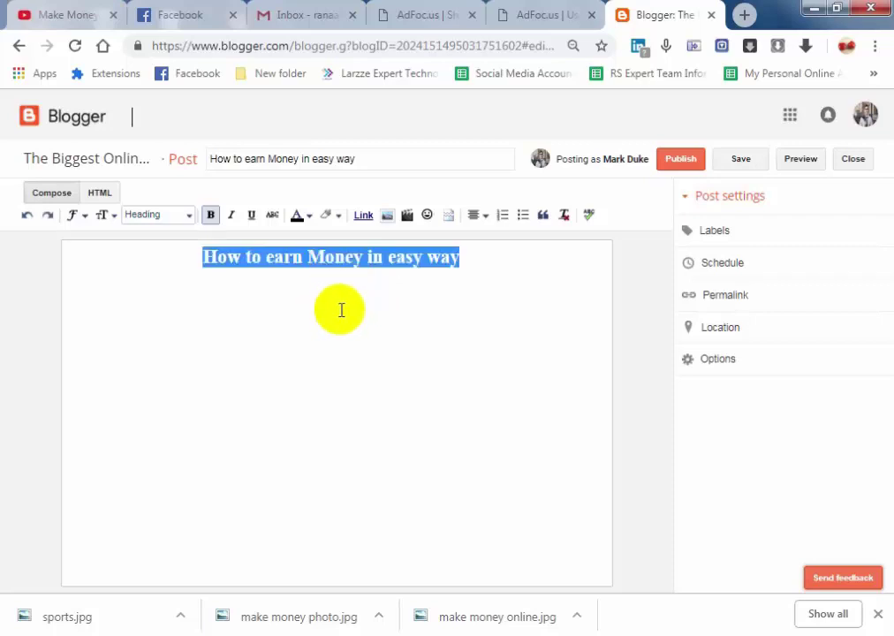
key(ctrl+z)
- Apply the Heading style to only the bold title text in the post body
click(349, 285)
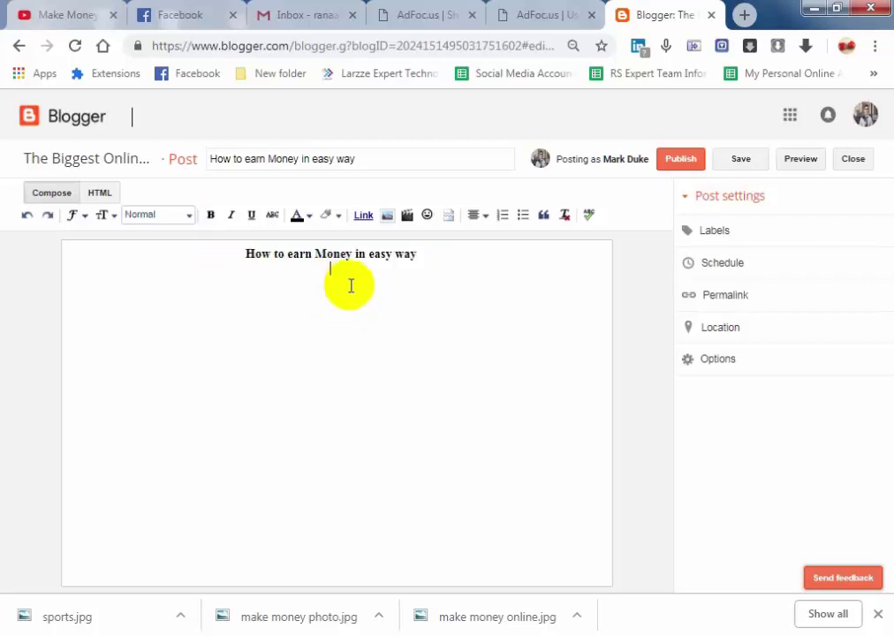
drag(236, 253, 414, 251)
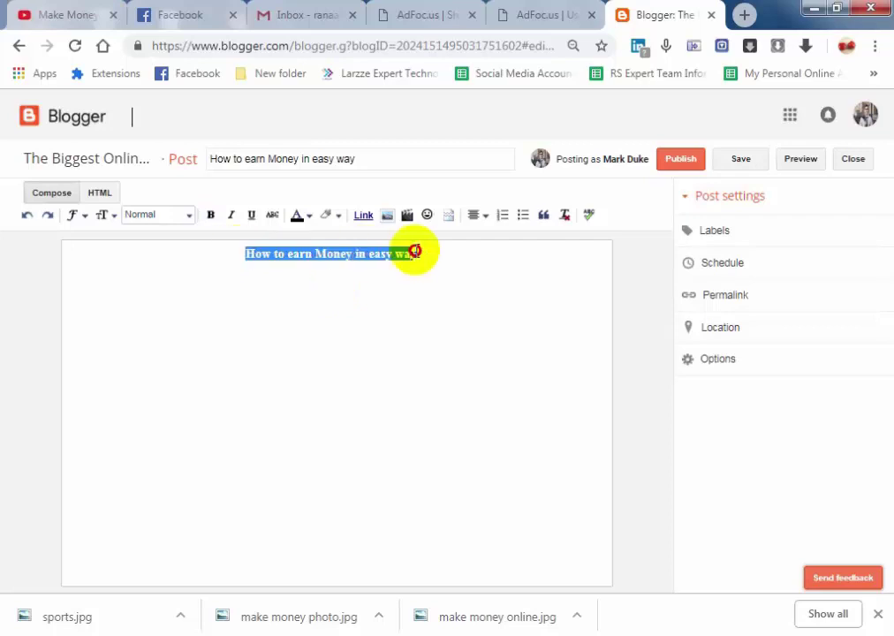
click(184, 215)
click(163, 241)
- Open the image upload dialog for the line below the heading, and search Google Images for "online earning" in a new tab
click(340, 300)
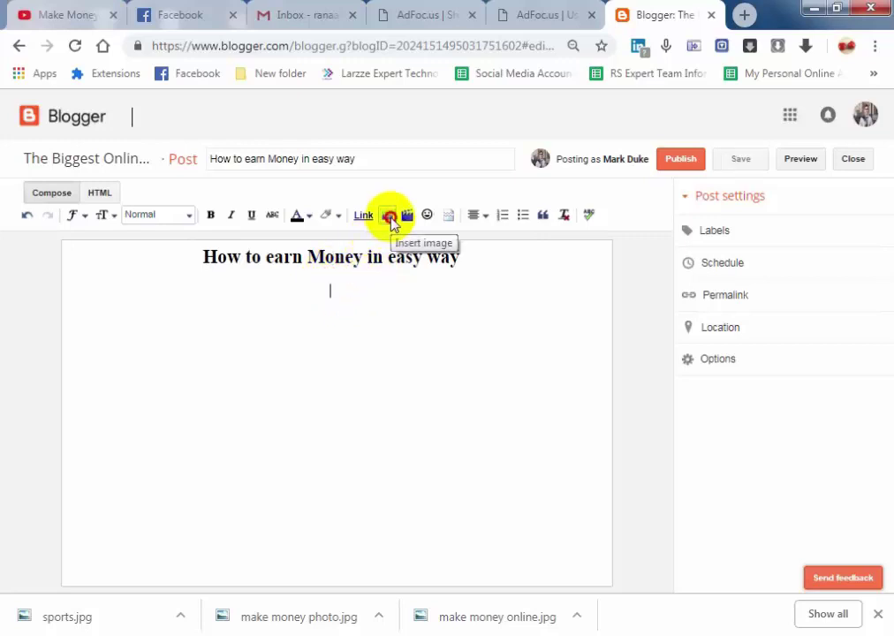
click(388, 218)
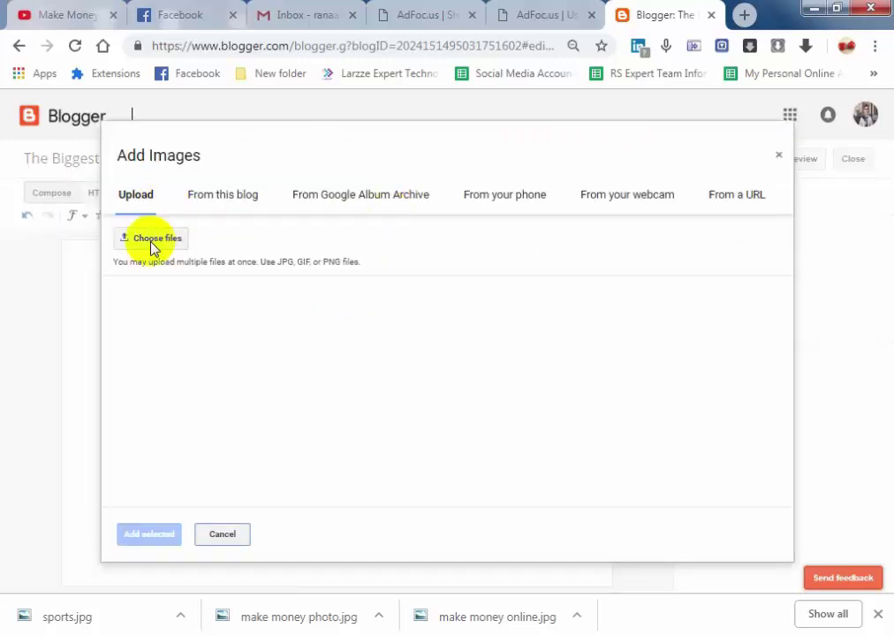
click(743, 15)
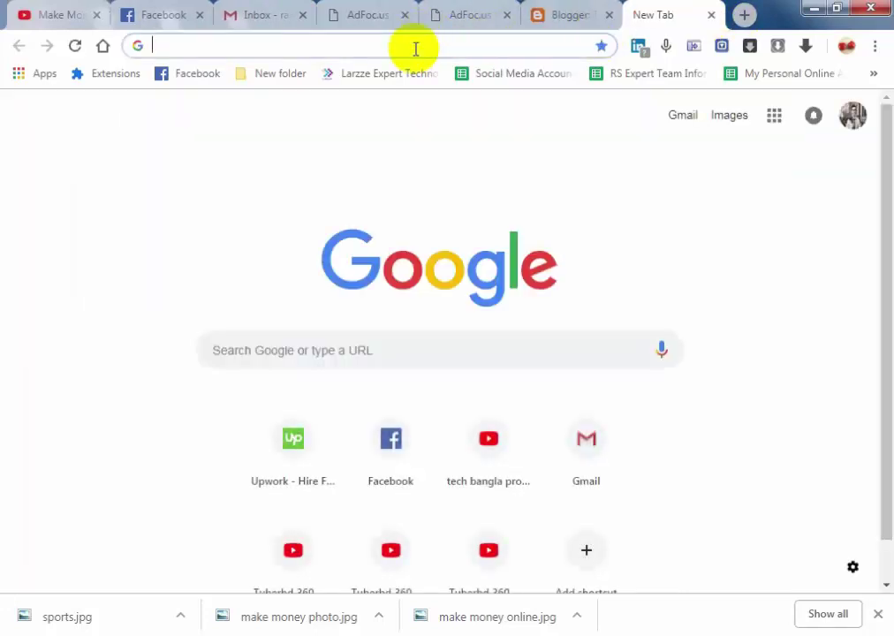
text(onlin)
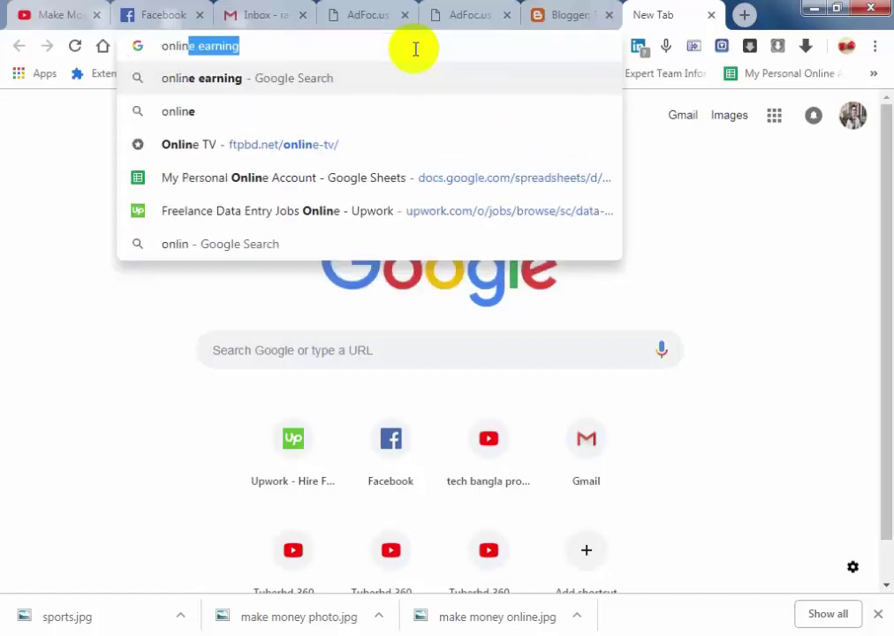
text(e earning)
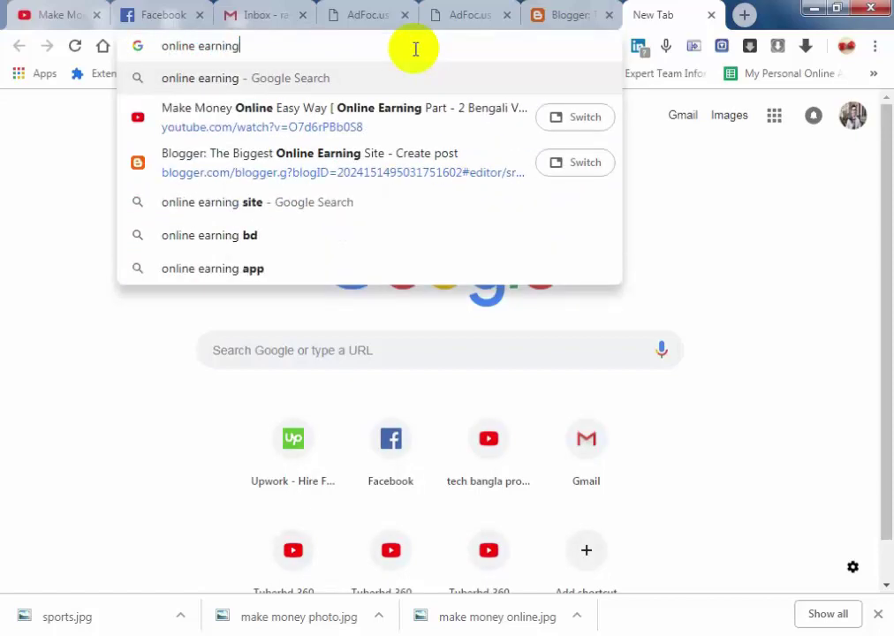
key(Return)
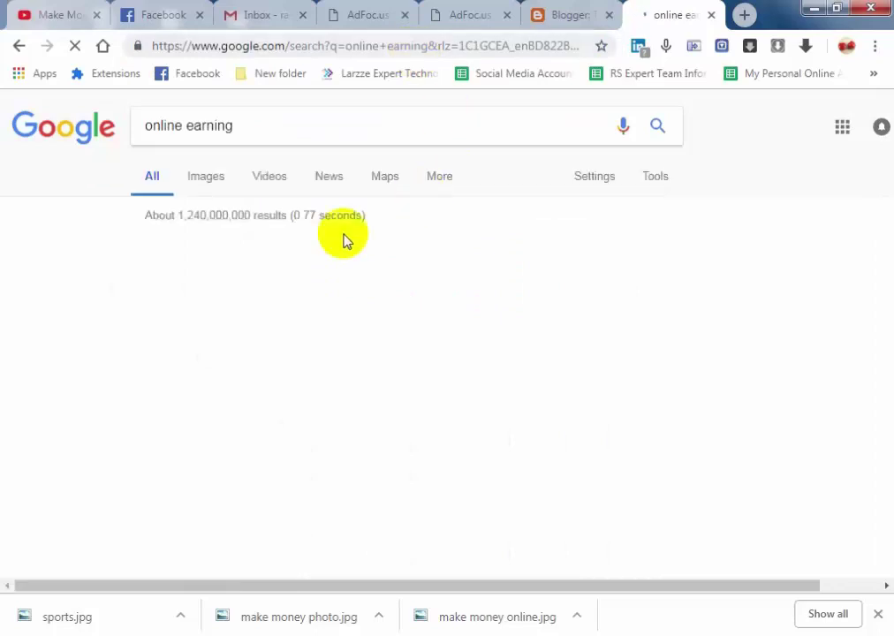
click(216, 190)
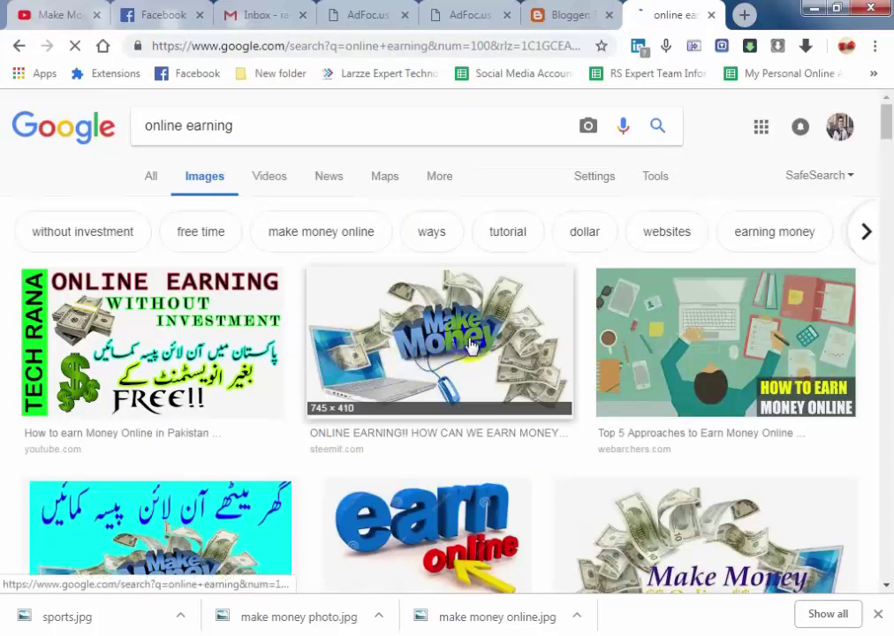
- Save the "Make Money" laptop picture from Steemit to the Desktop as 115411-1.jpg and close the search tab
click(413, 329)
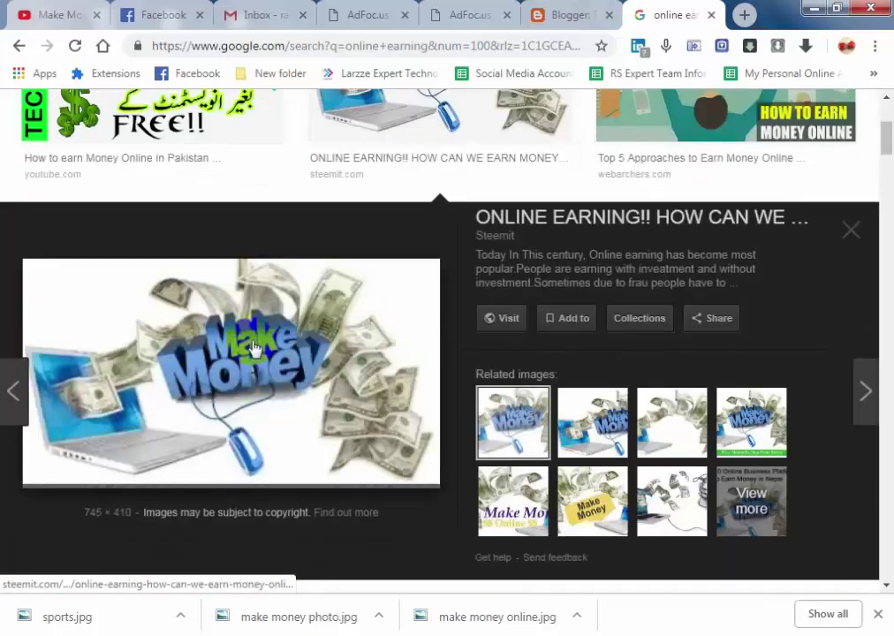
right_click(235, 322)
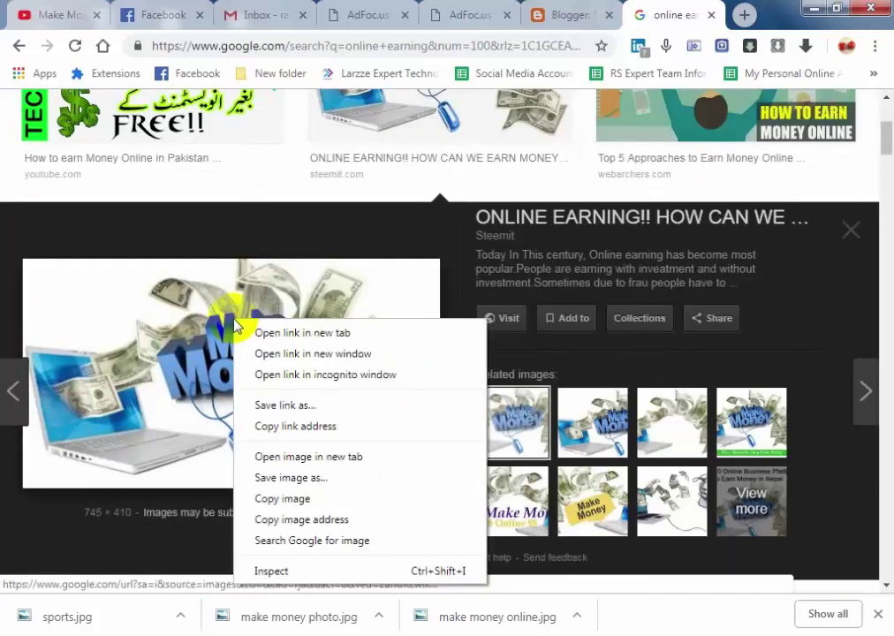
click(294, 478)
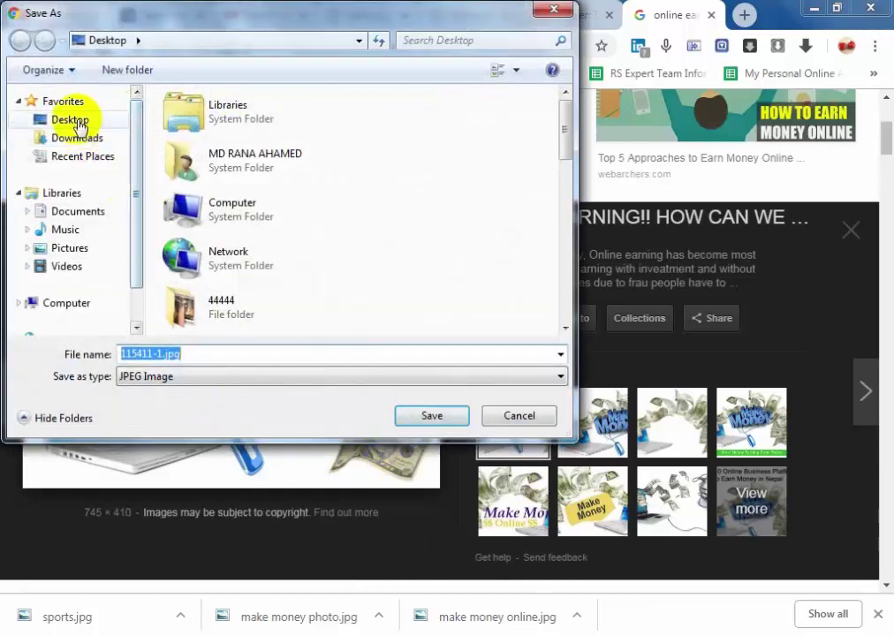
click(64, 117)
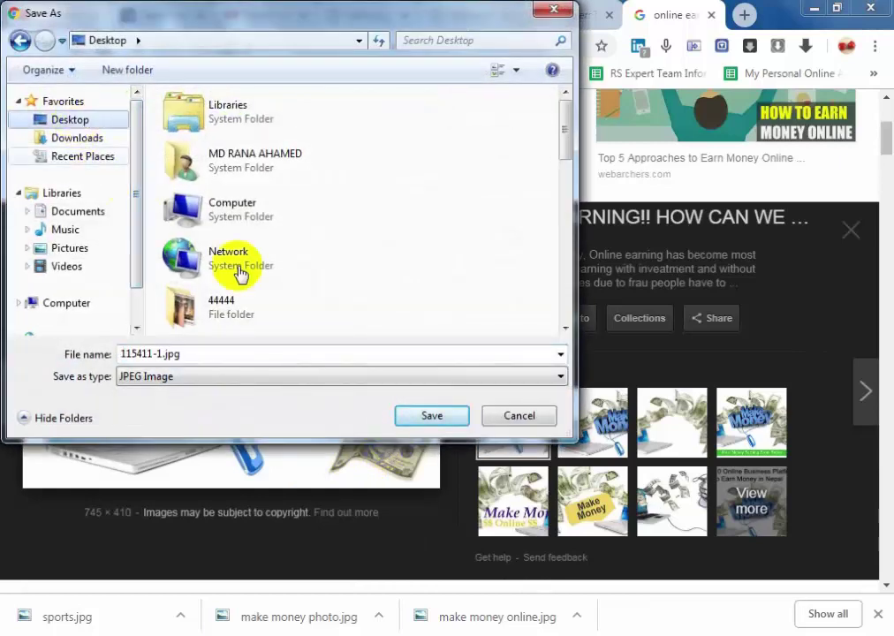
click(413, 416)
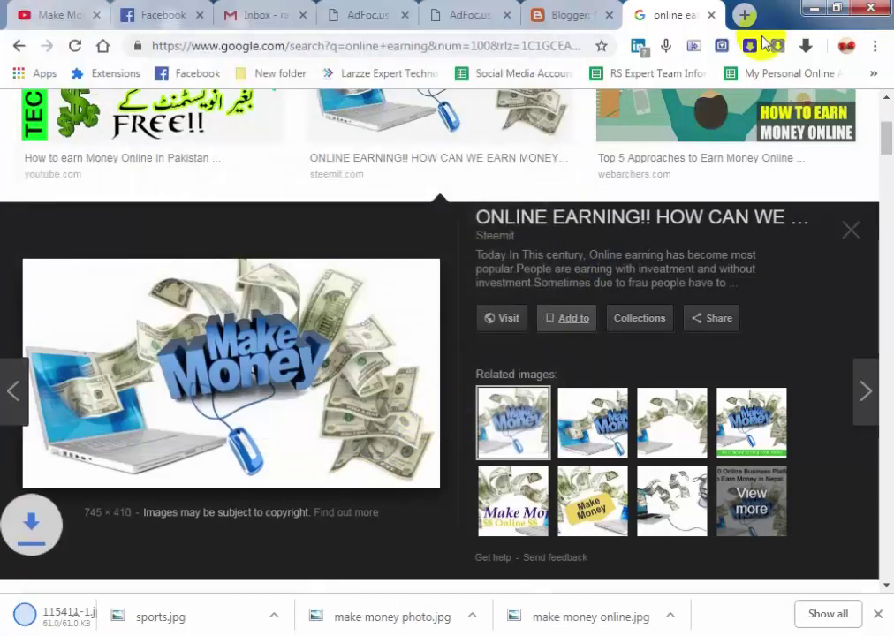
click(711, 15)
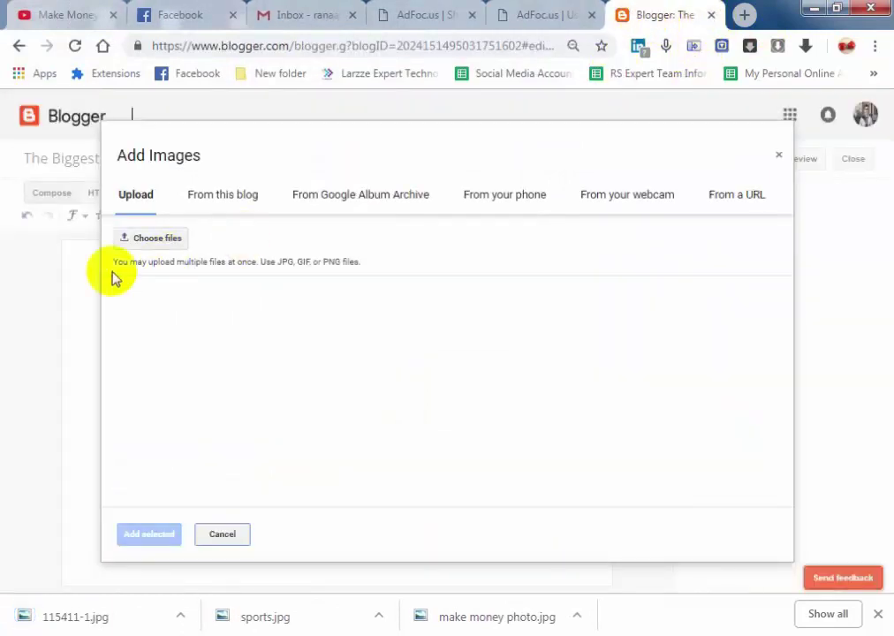
- Upload 115411-1.jpg from the Desktop and add it to the post below the heading
click(144, 240)
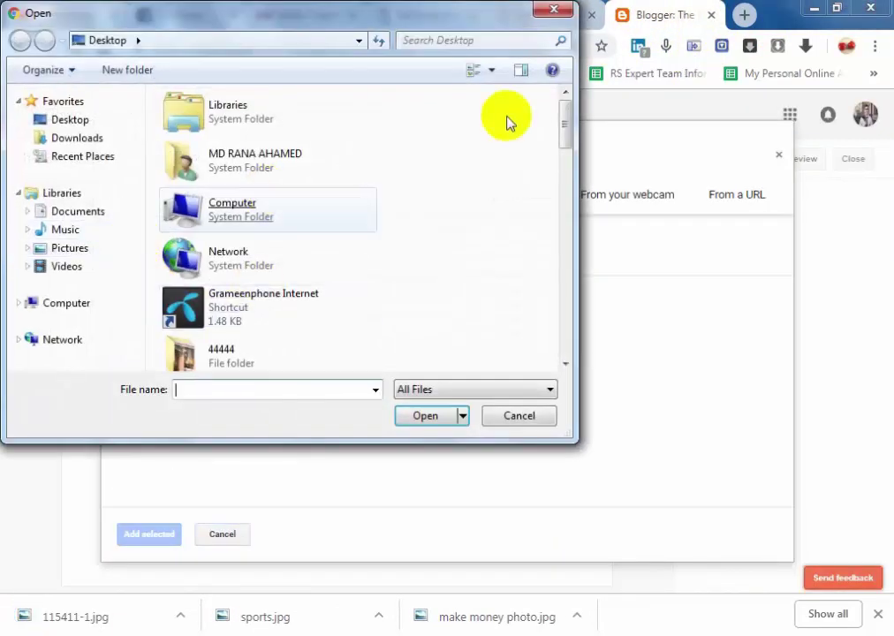
drag(568, 126, 558, 290)
click(62, 118)
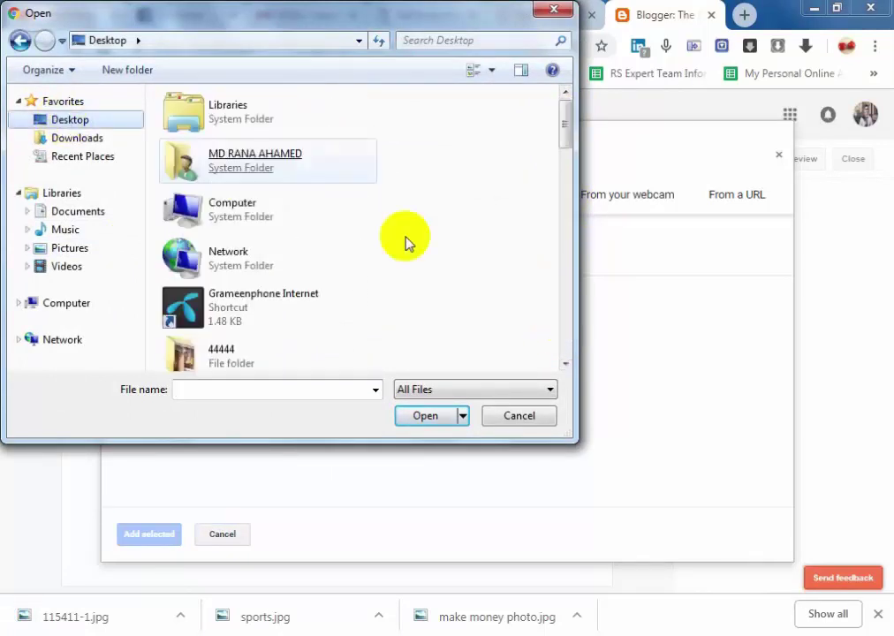
drag(566, 133, 564, 193)
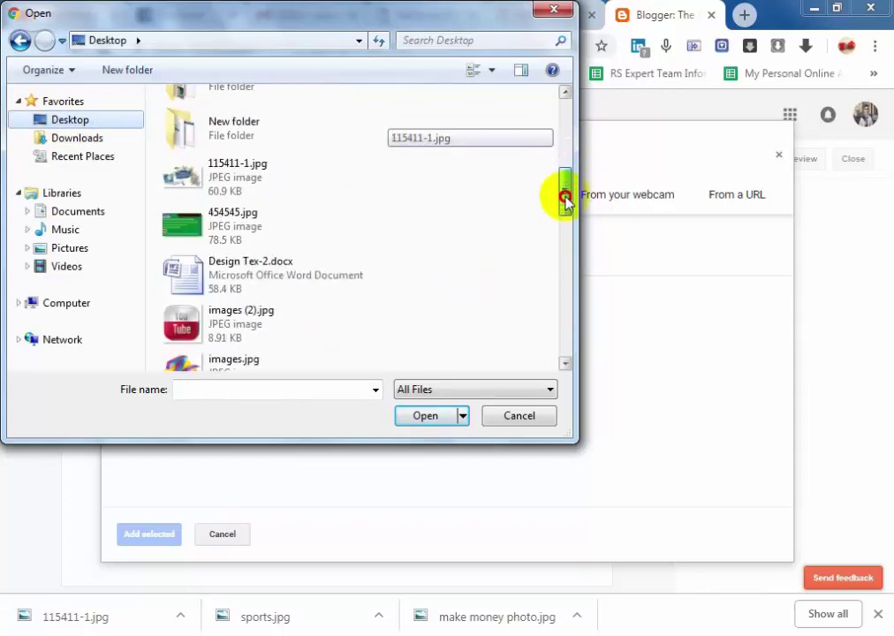
double_click(255, 176)
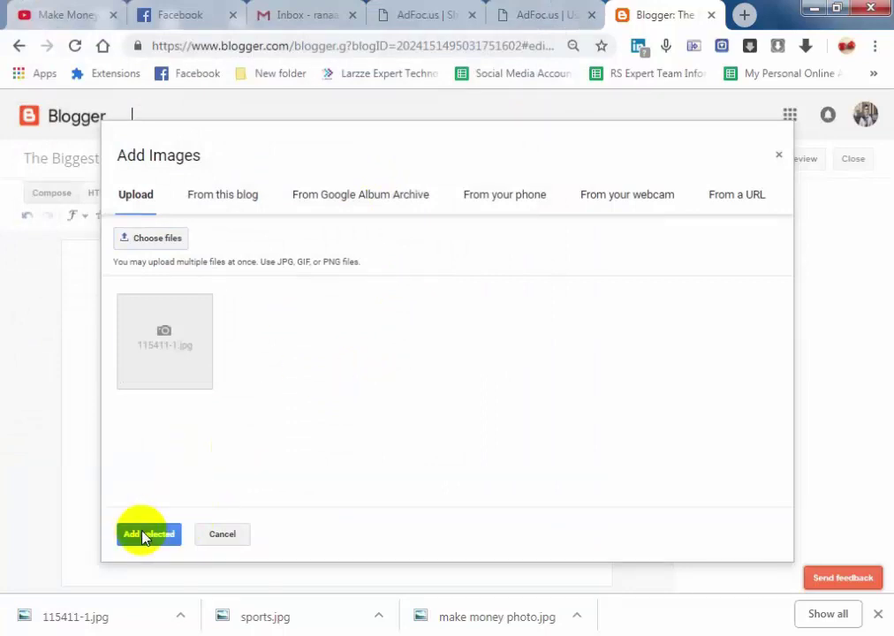
click(147, 533)
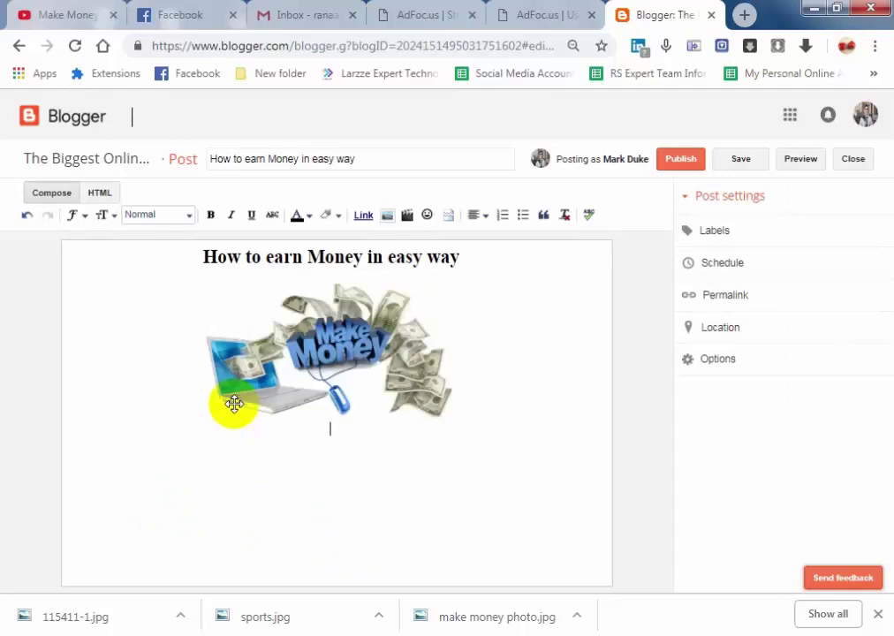
- Resize the post picture to Large and write "If yo want see this video so please click link here" on the line below it
click(287, 322)
click(288, 433)
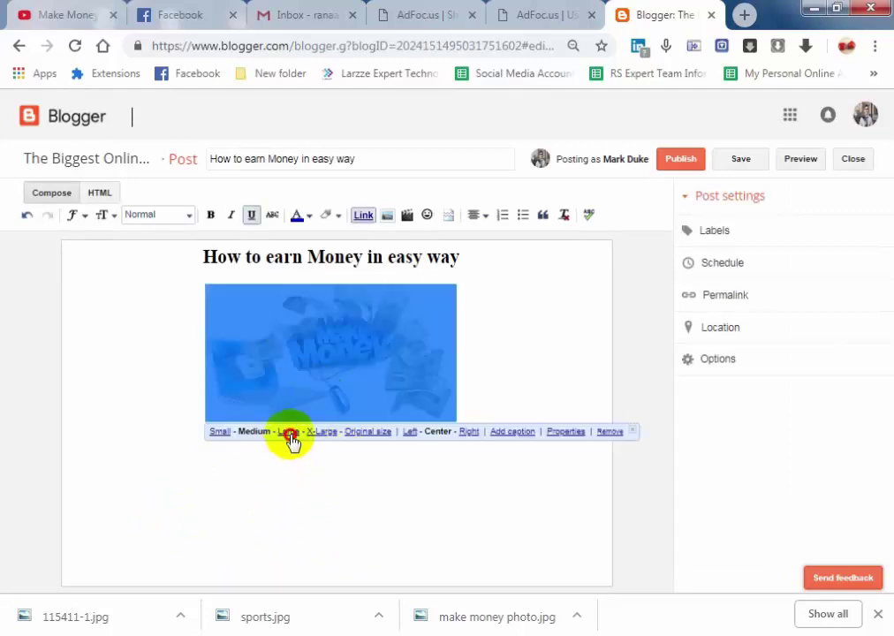
click(300, 487)
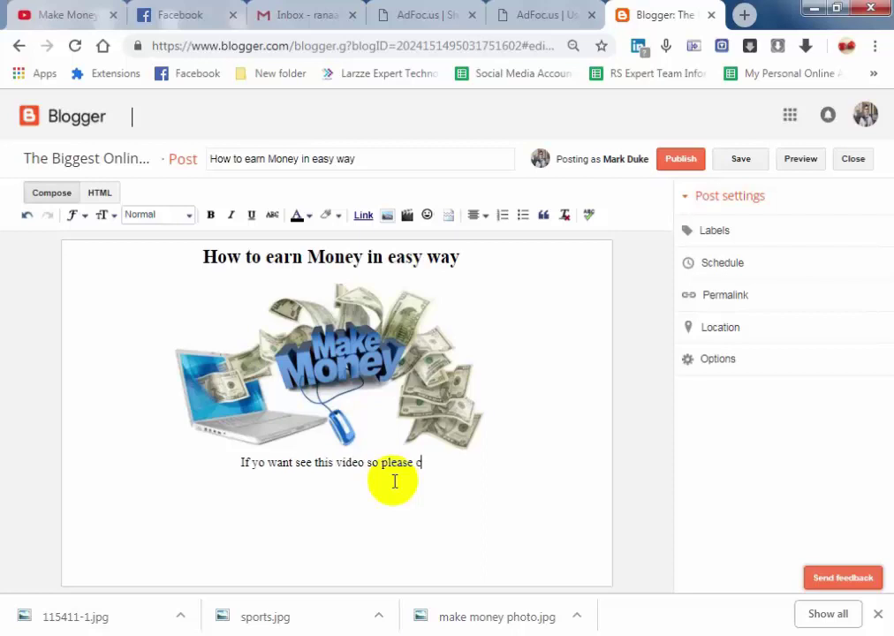
text(k )
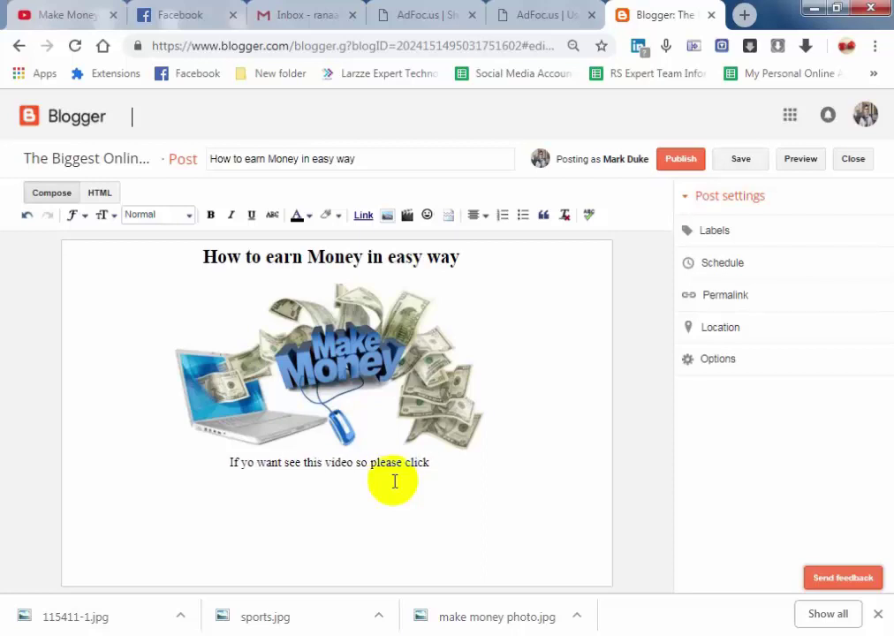
text(link)
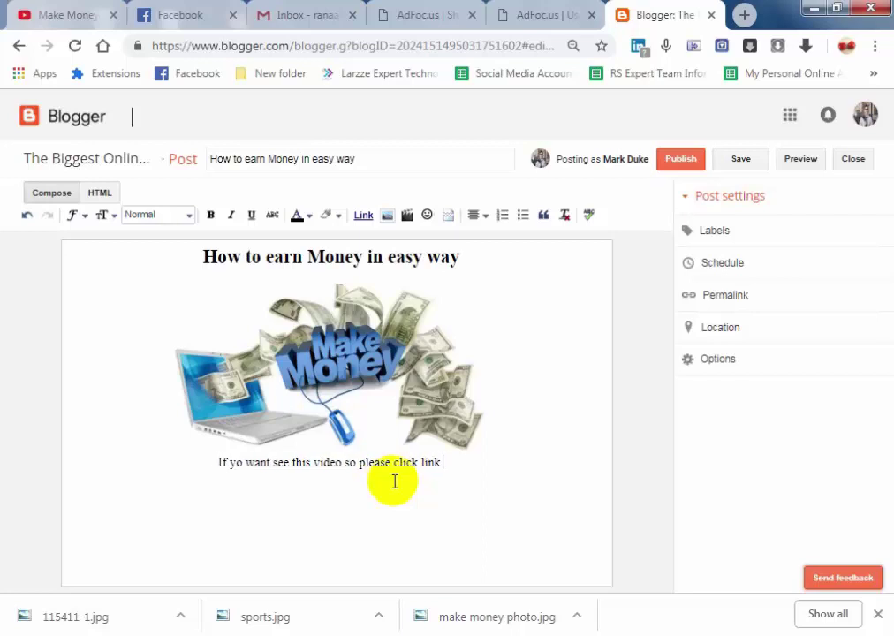
text( here)
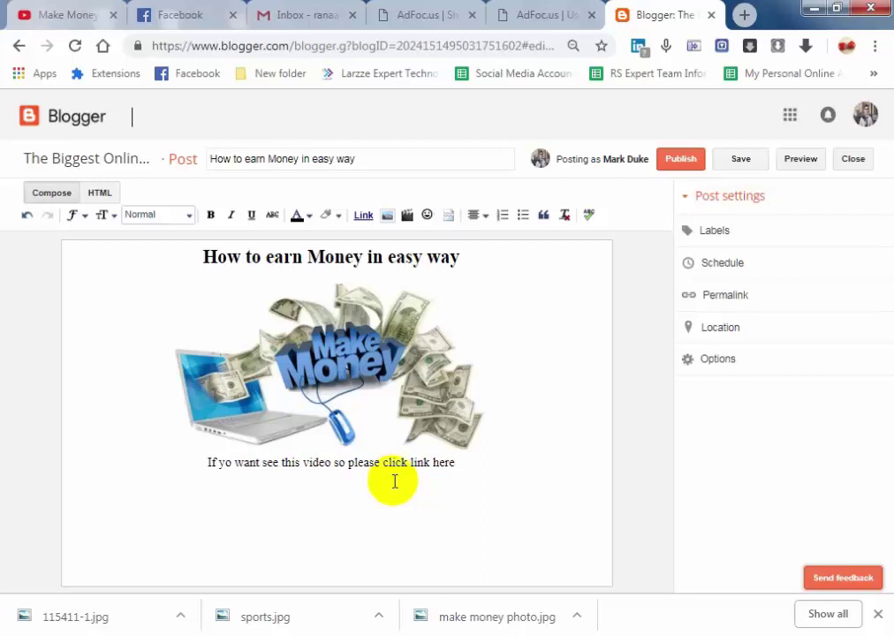
key(Return)
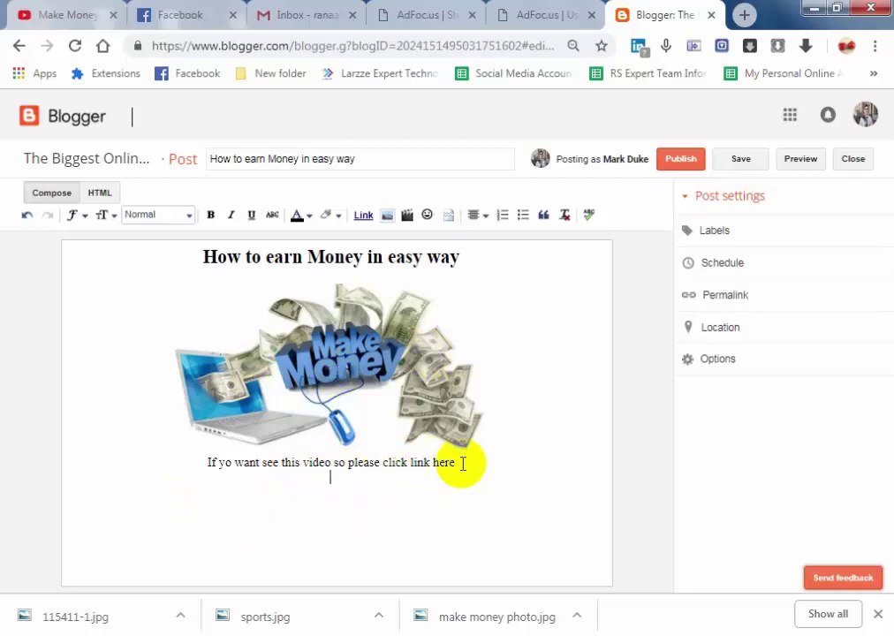
drag(460, 462, 415, 462)
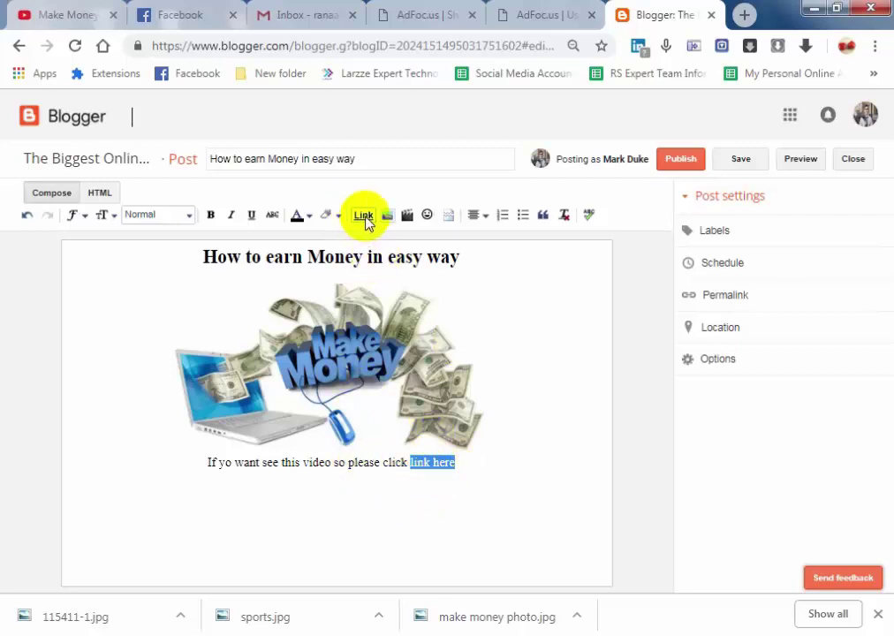
click(364, 219)
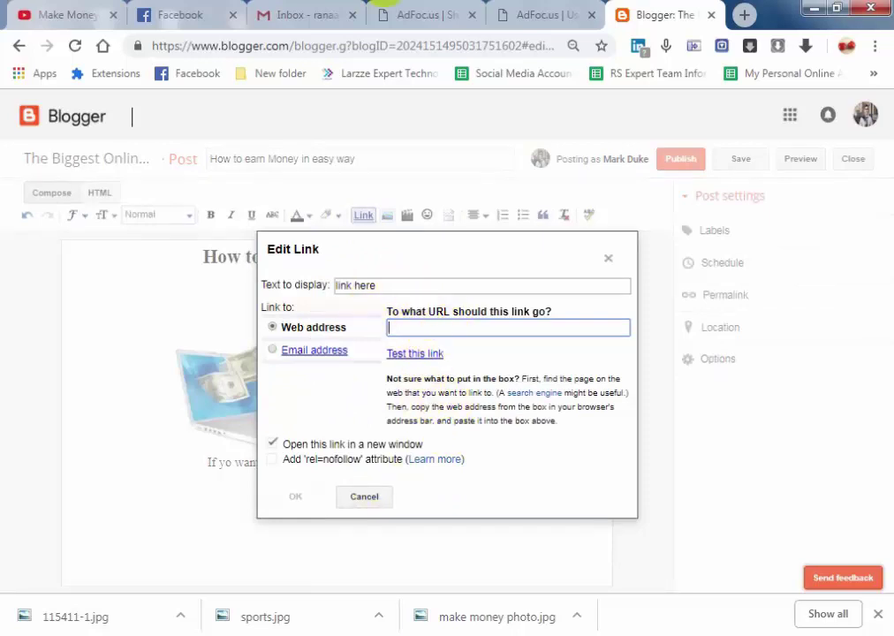
click(528, 18)
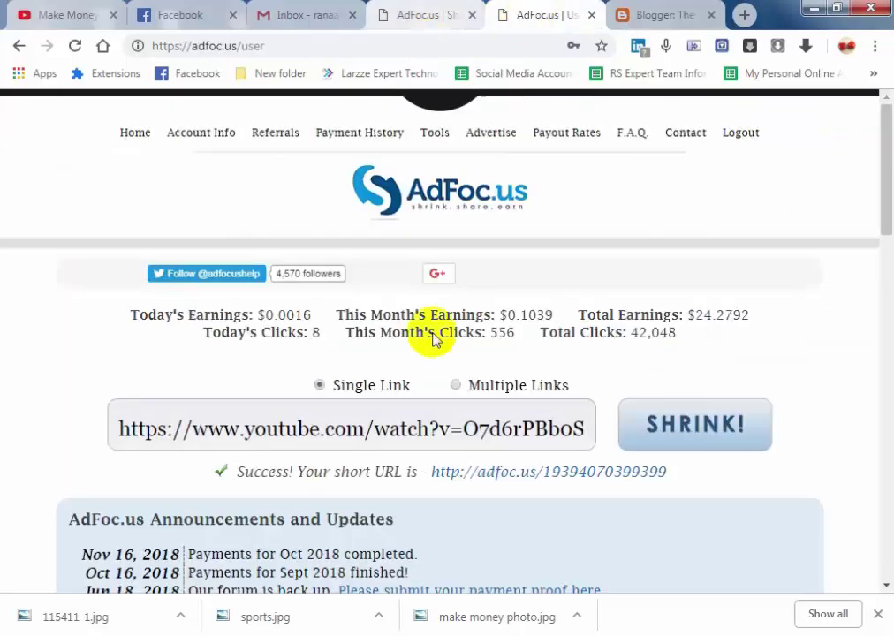
right_click(541, 475)
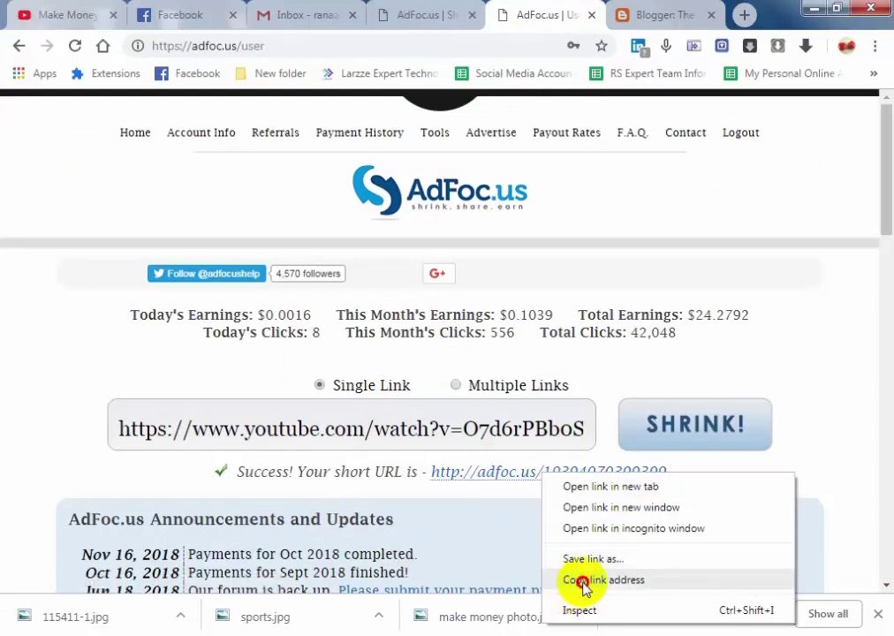
click(583, 581)
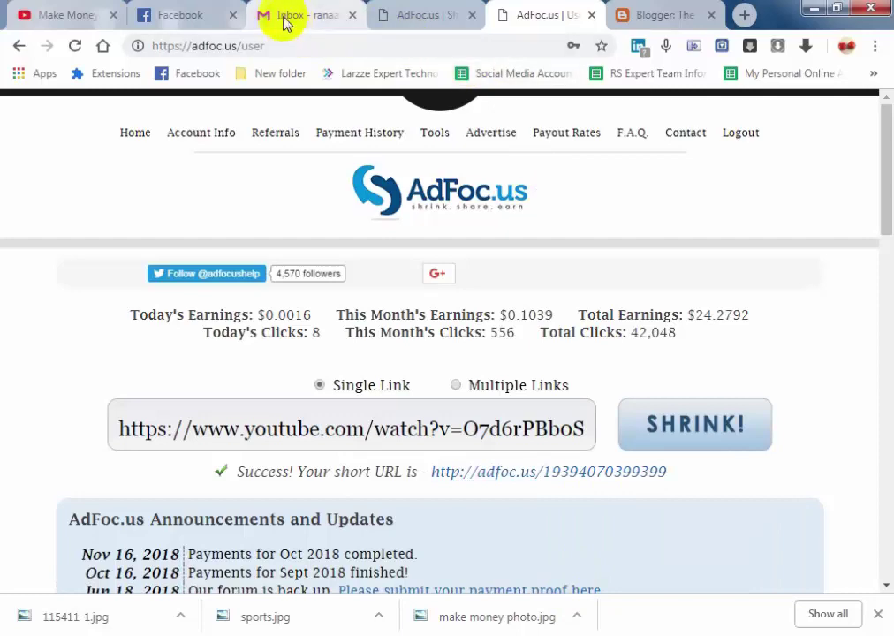
click(630, 12)
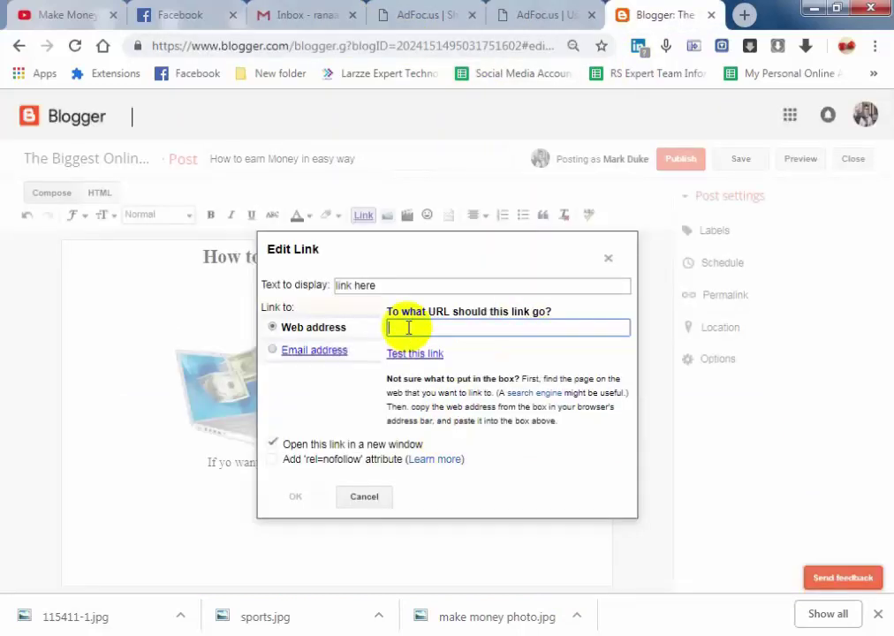
key(ctrl+v)
click(292, 498)
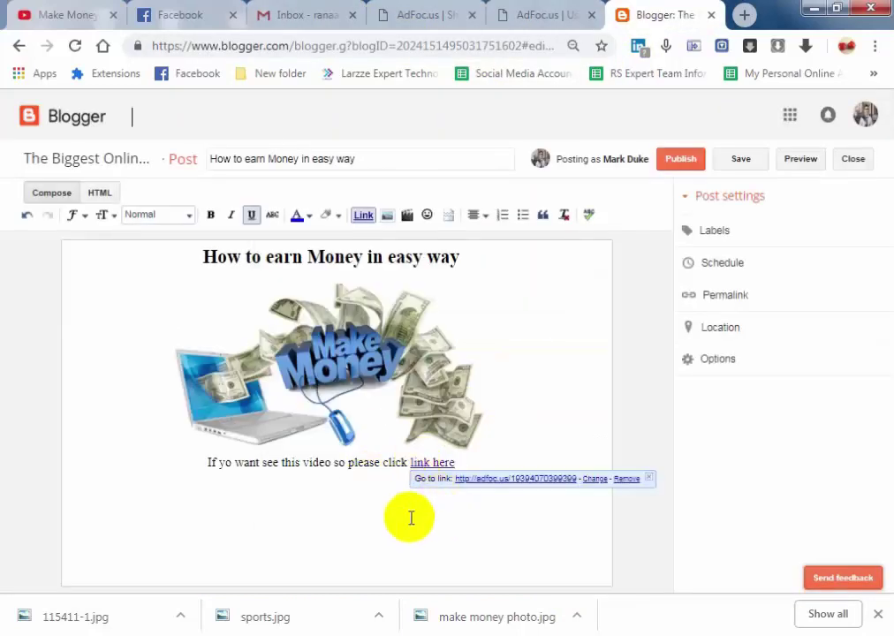
click(410, 518)
- Publish the post without adding labels and close the Google+ share dialog
click(721, 233)
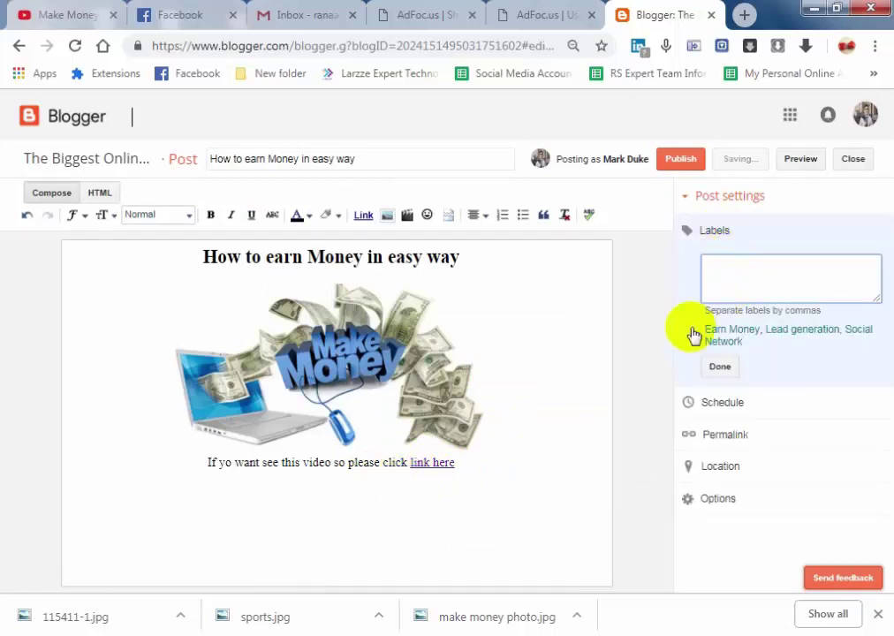
click(730, 369)
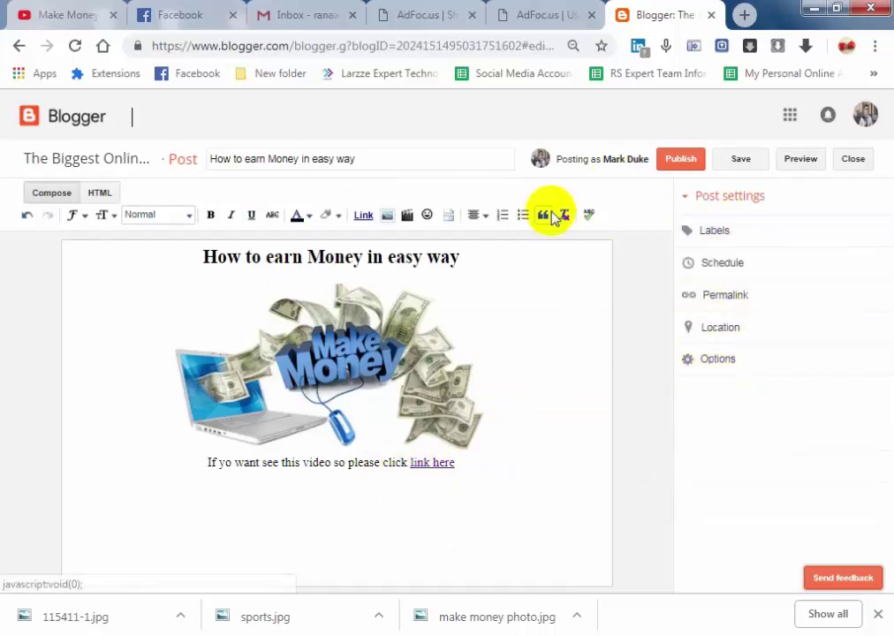
click(690, 165)
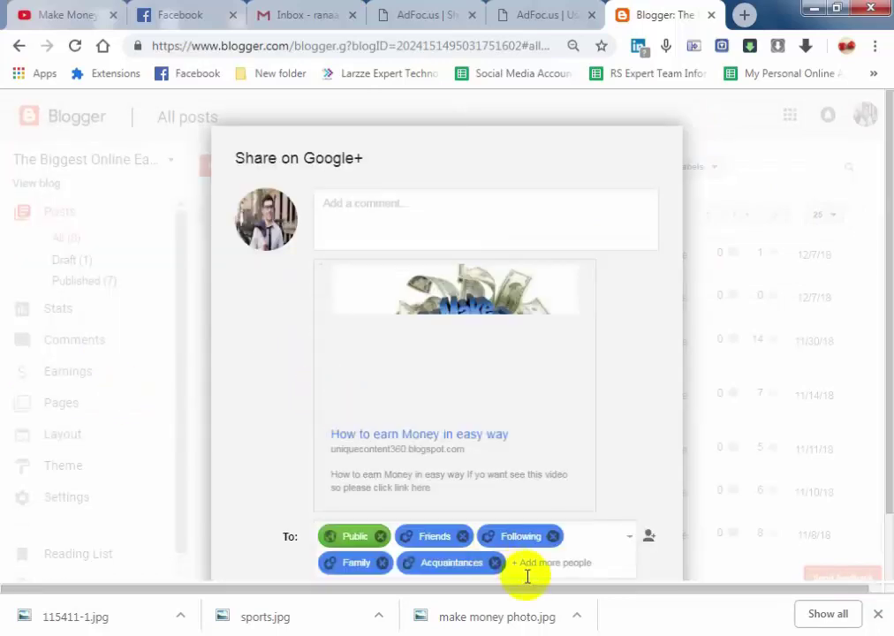
scroll(516, 439, down, 1)
click(317, 557)
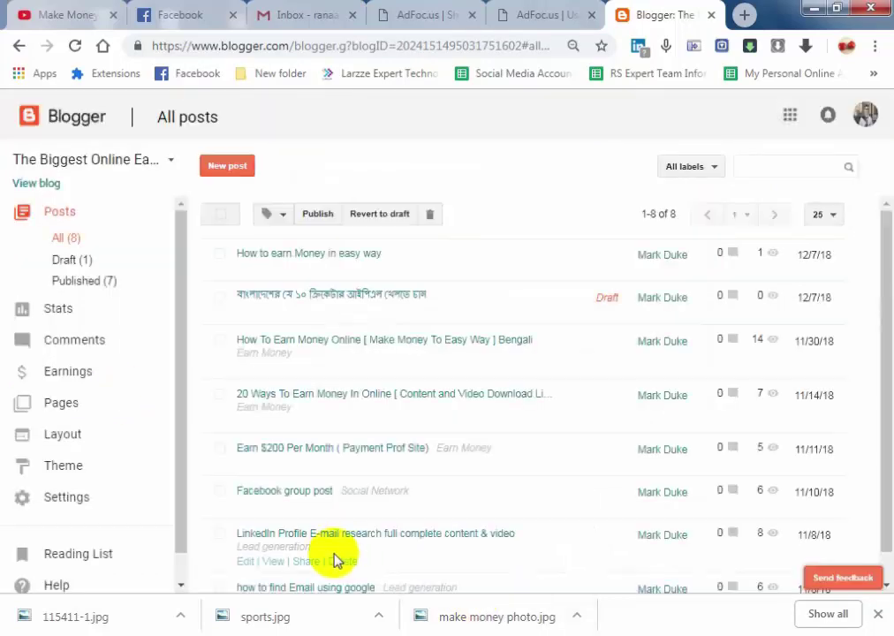
- View the blog and open the published "How to earn Money in easy way" post down to its link
click(40, 183)
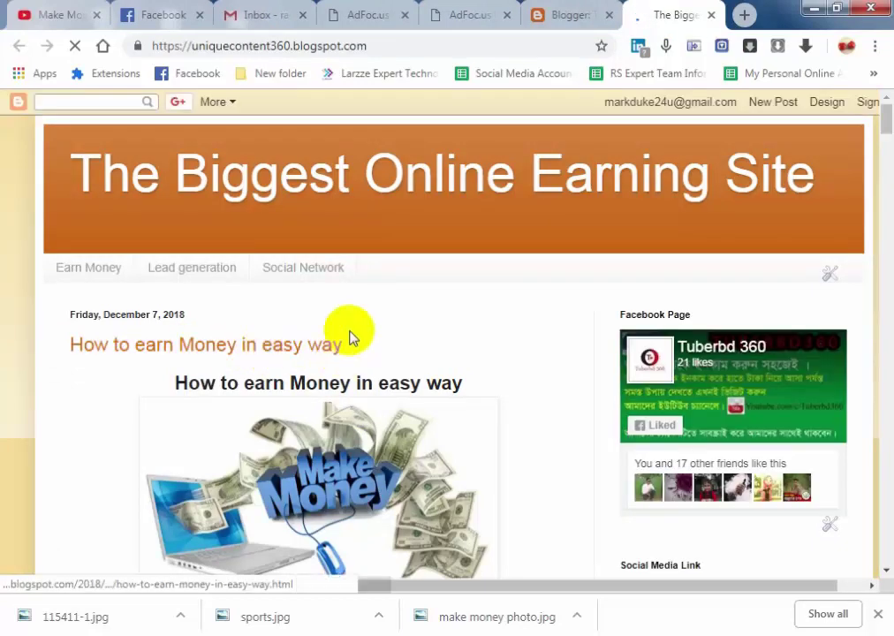
scroll(349, 333, down, 3)
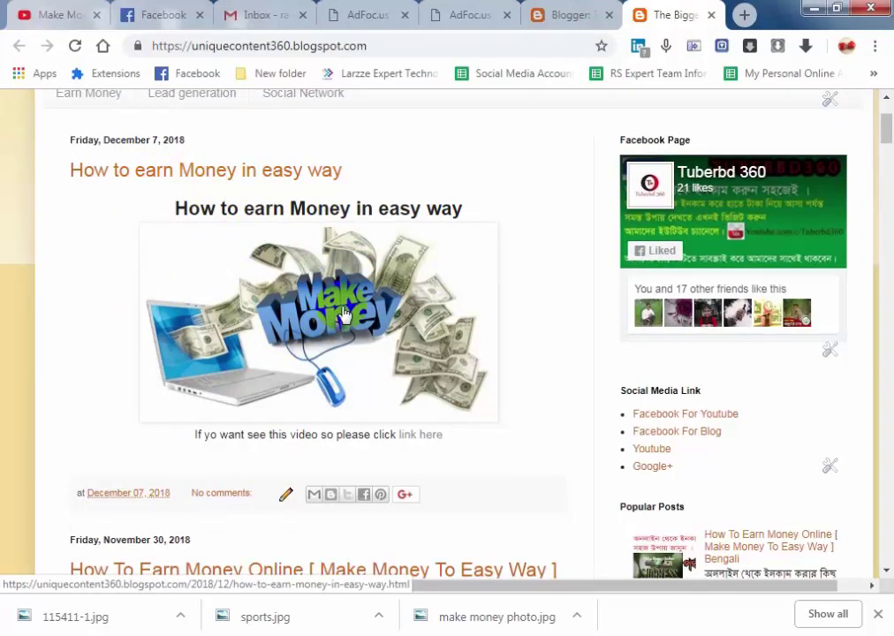
click(192, 176)
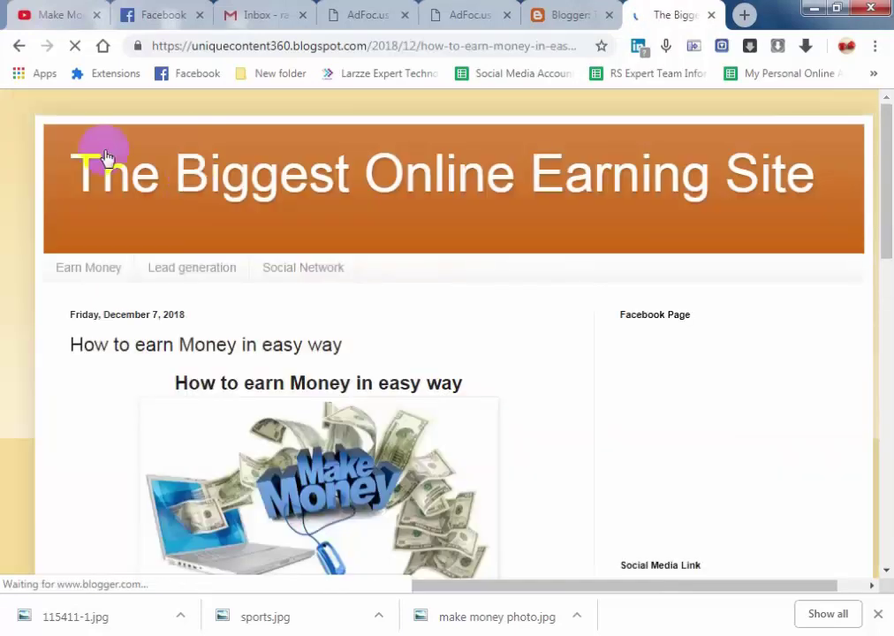
scroll(220, 340, down, 4)
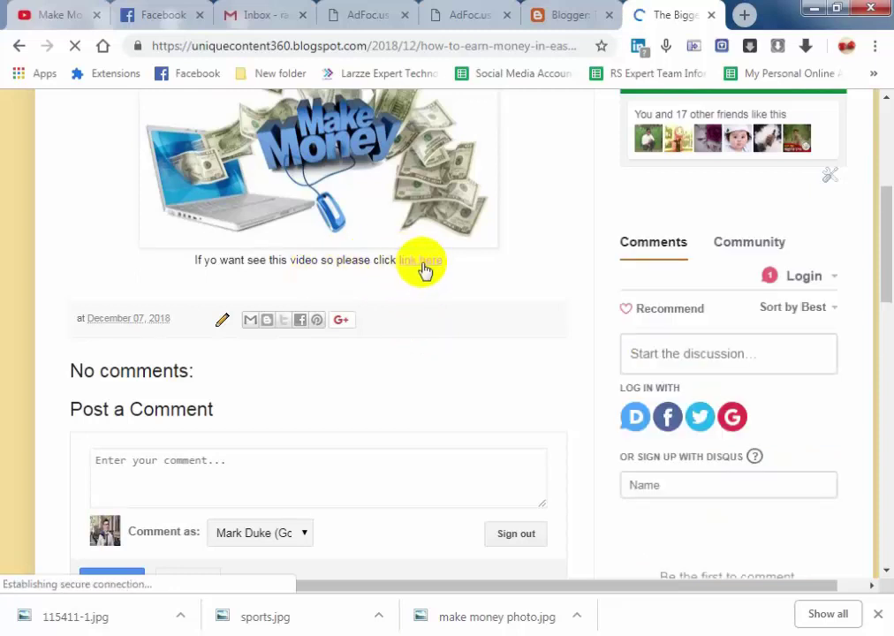
- Test the post's "link here" link by skipping the AdFoc.us ad, closing the pop-up ad tab and pausing the YouTube video
click(421, 262)
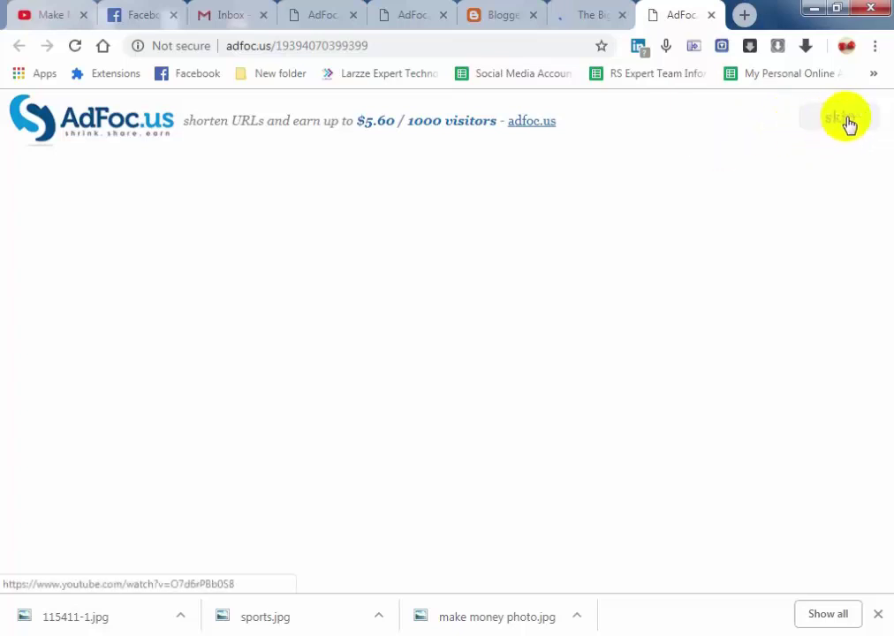
click(845, 121)
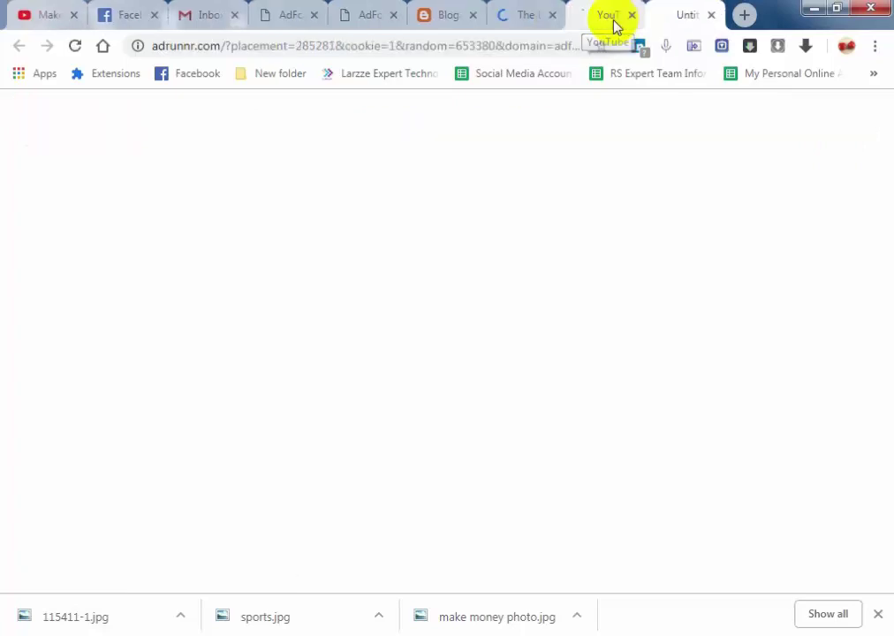
click(713, 15)
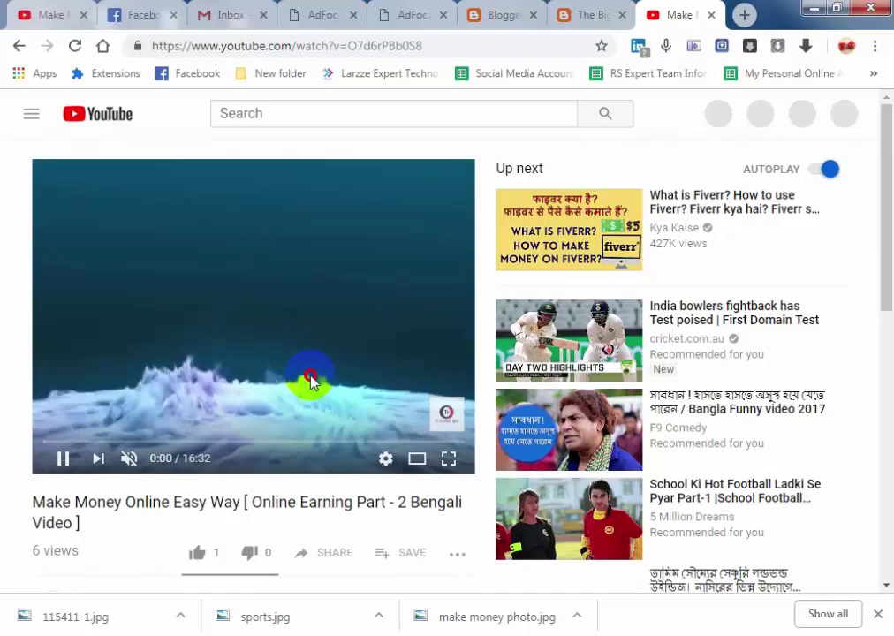
click(311, 379)
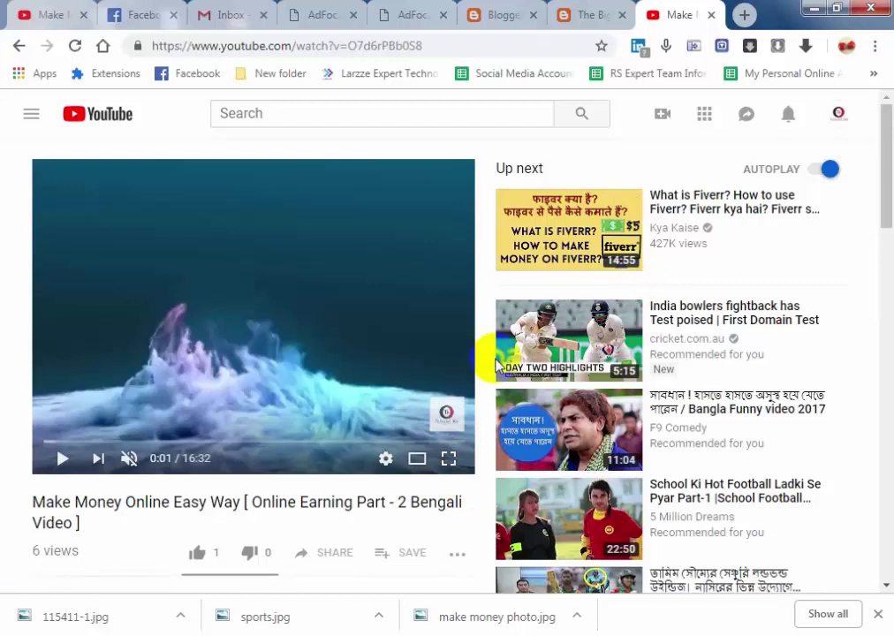
click(340, 340)
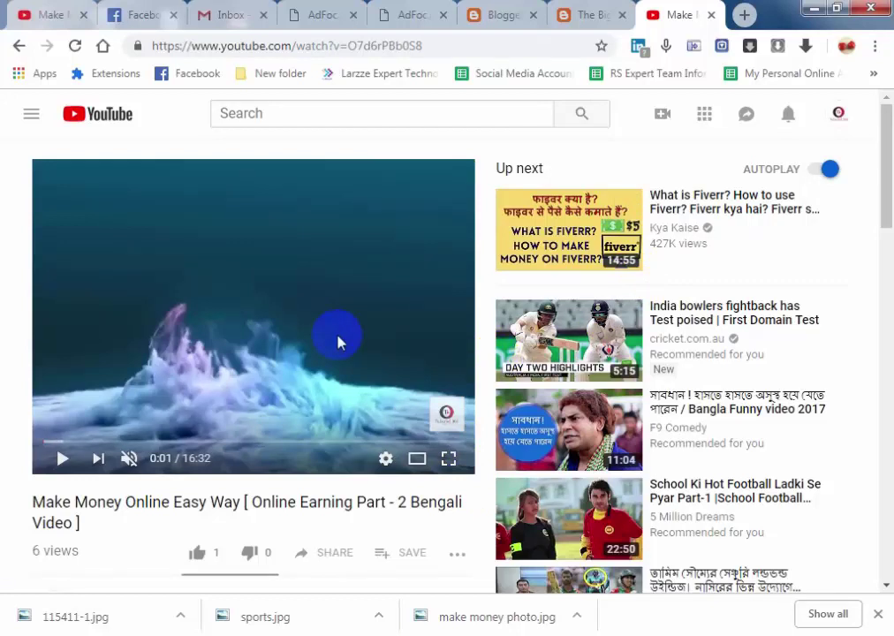
- Return to the published blog post, copy its web address and switch to the Tuberbd 360 Facebook page
click(483, 16)
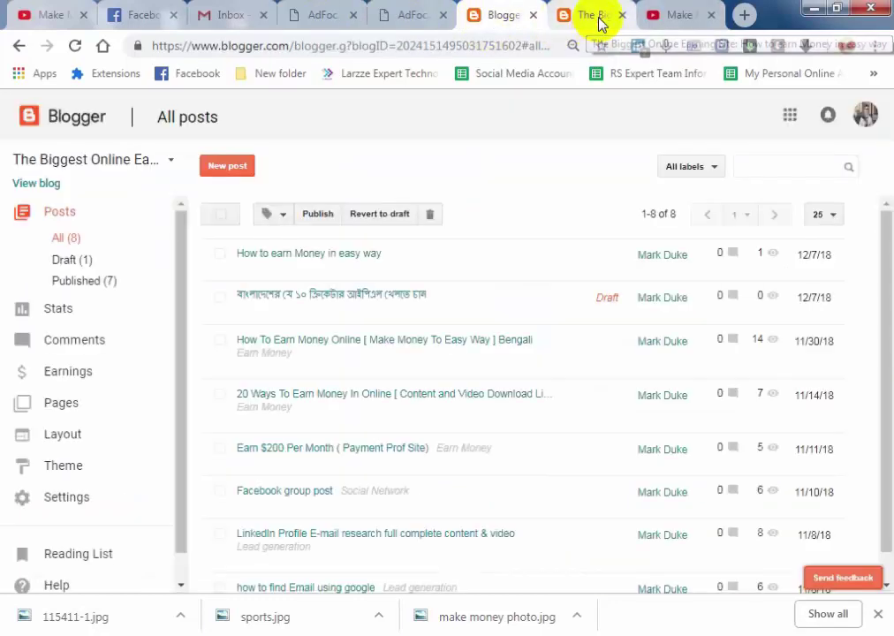
click(594, 18)
scroll(409, 299, up, 8)
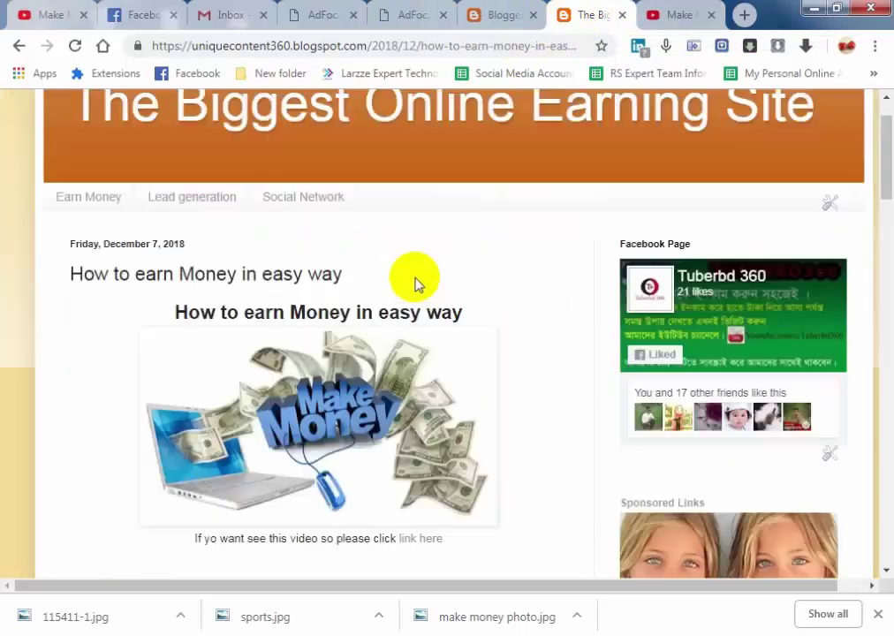
scroll(417, 283, down, 3)
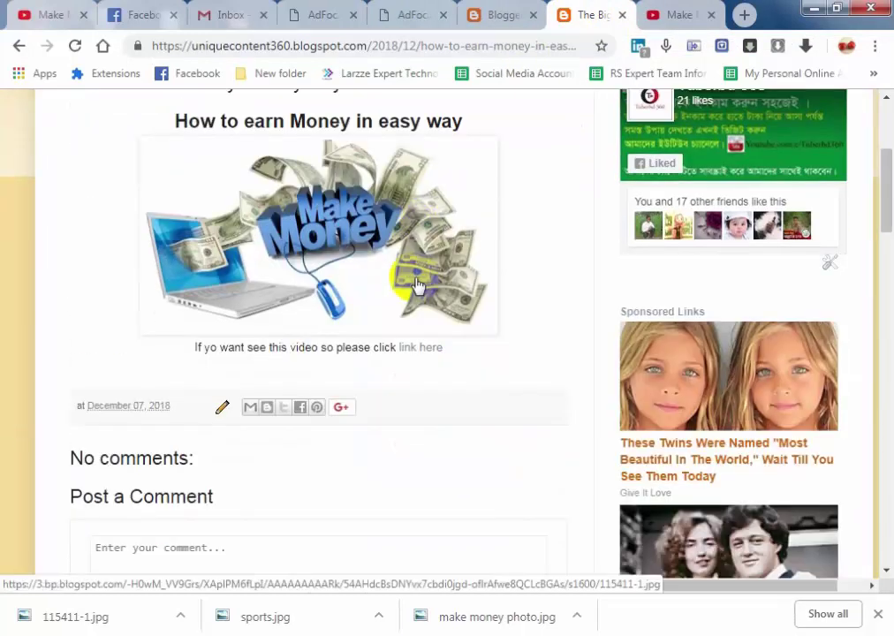
scroll(417, 284, up, 2)
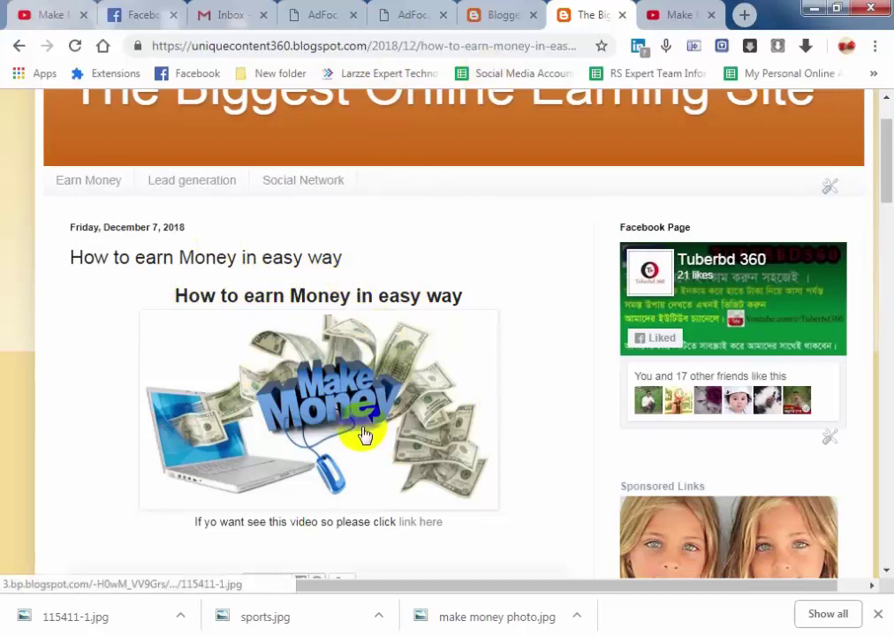
scroll(358, 429, up, 2)
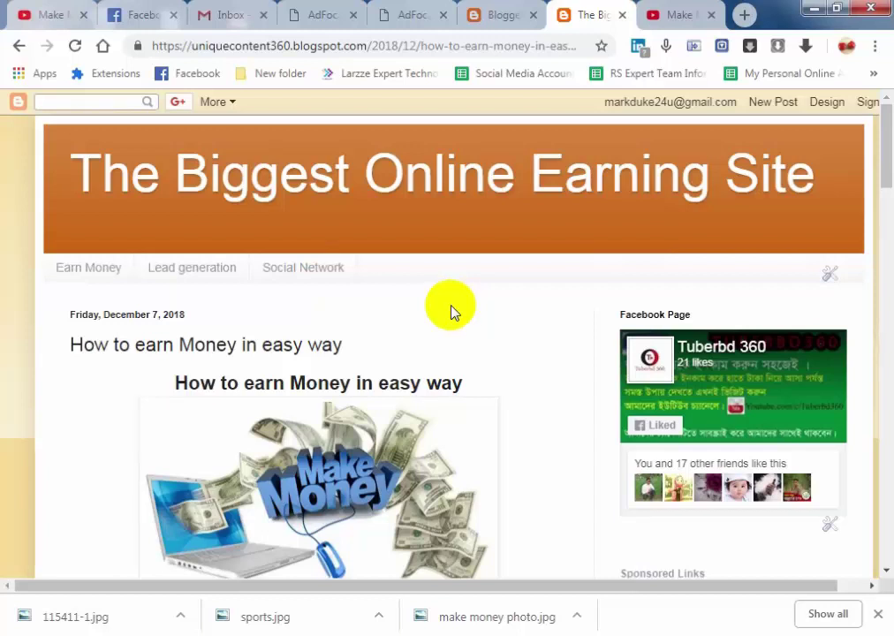
click(253, 274)
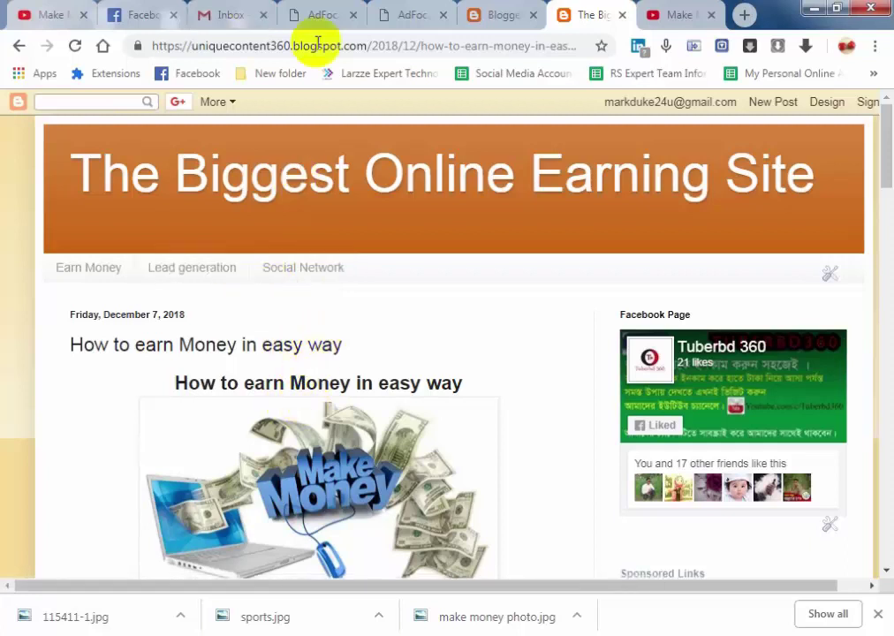
click(349, 45)
right_click(349, 46)
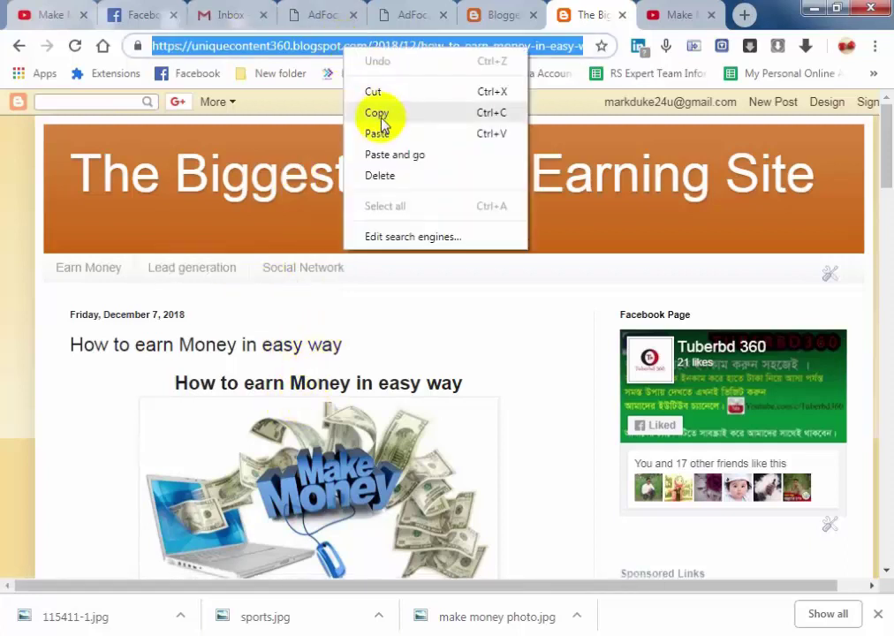
click(378, 114)
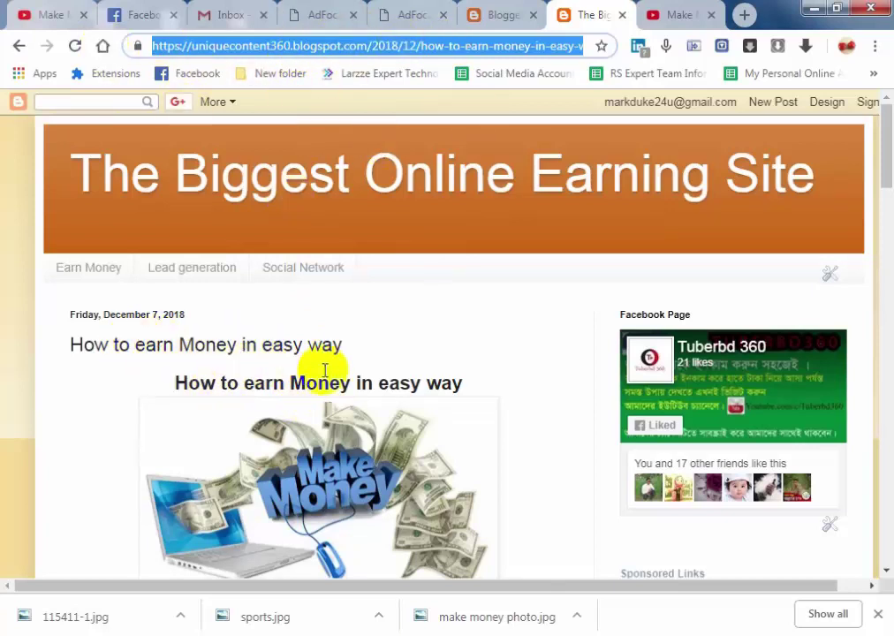
click(126, 19)
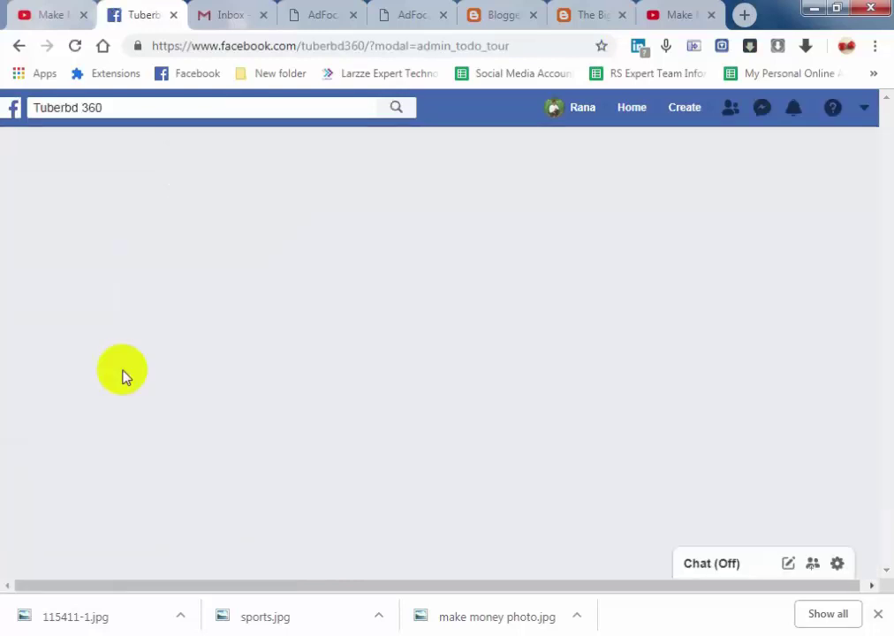
- Start a new post on the Tuberbd 360 page containing the copied "How to earn Money in easy way" blog link
scroll(353, 385, down, 3)
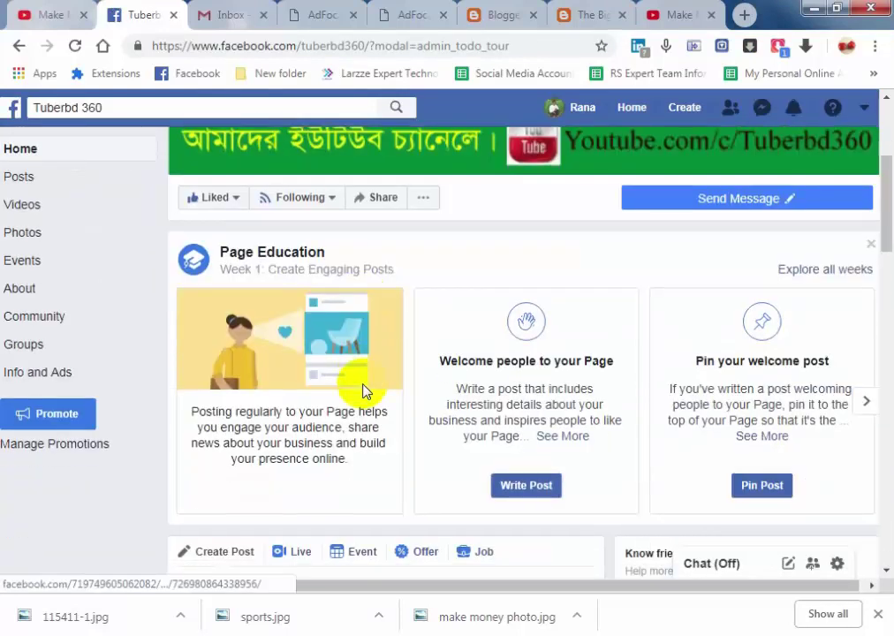
scroll(362, 391, down, 3)
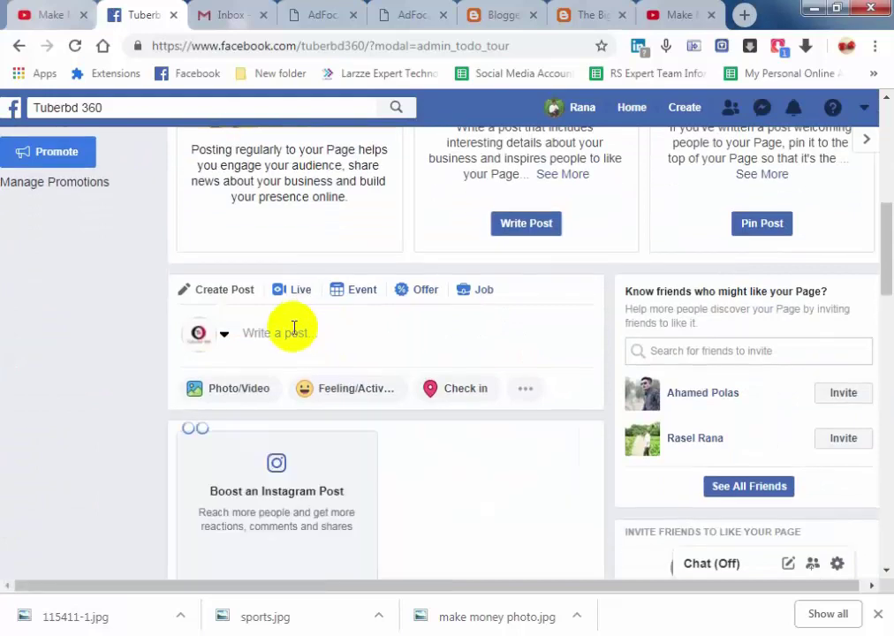
click(302, 332)
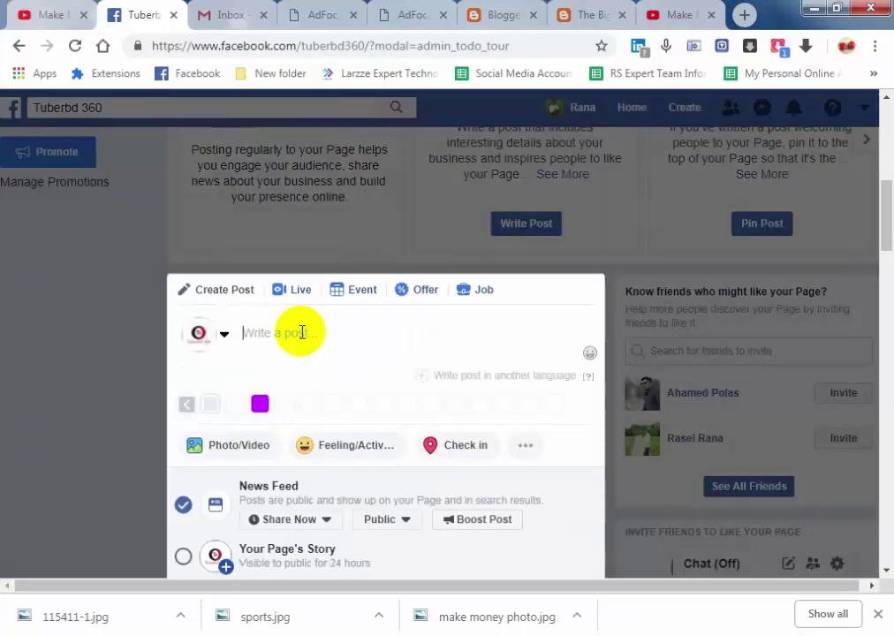
right_click(297, 334)
click(341, 440)
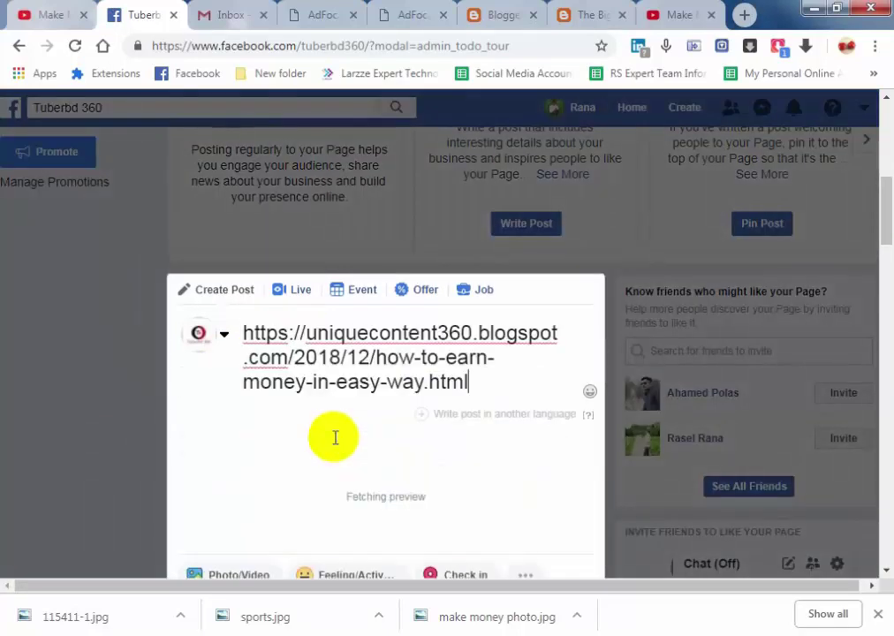
- Keep the link text and preview, share the post publicly to the page's News Feed, and view the published post
click(356, 349)
triple_click(356, 349)
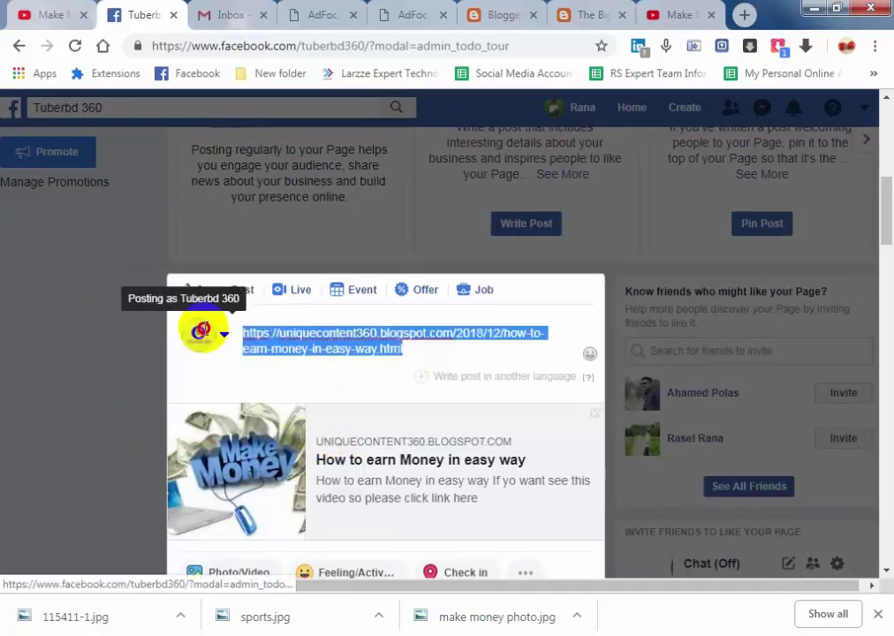
click(391, 362)
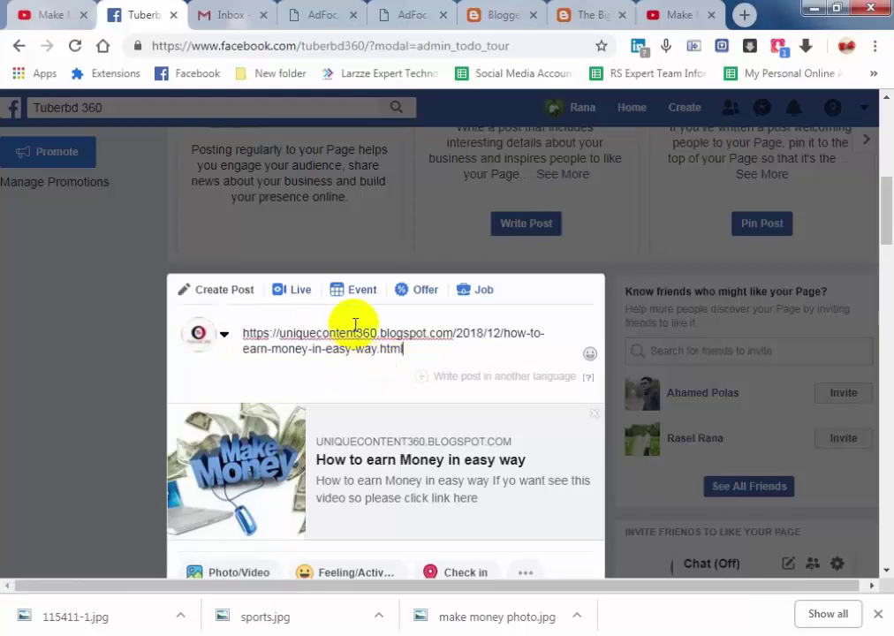
scroll(371, 340, down, 3)
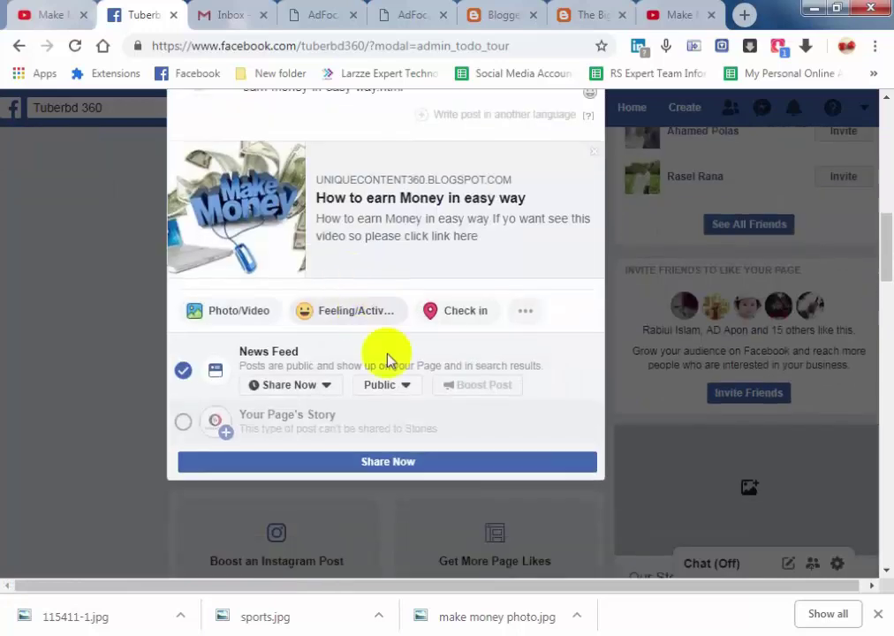
click(409, 468)
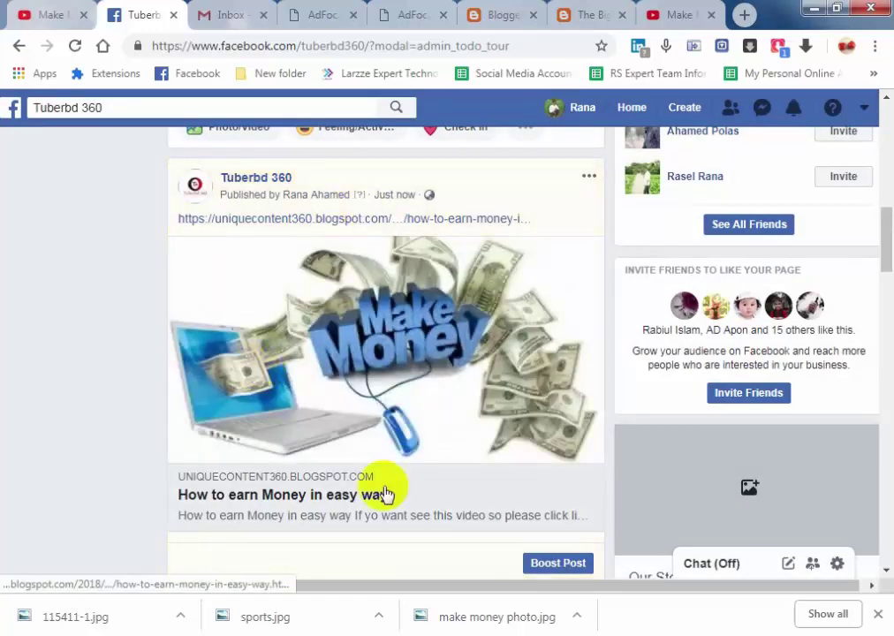
scroll(249, 344, down, 2)
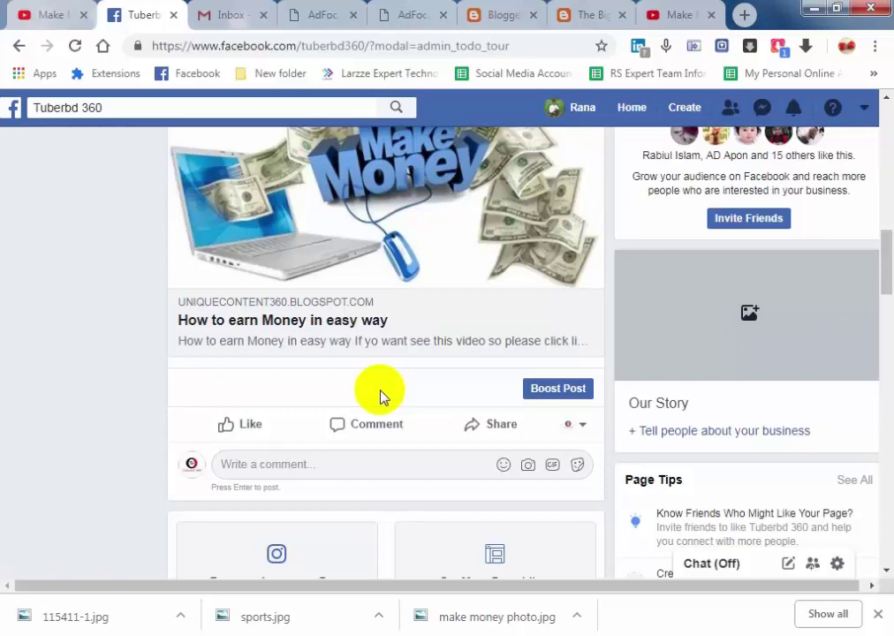
scroll(380, 397, up, 10)
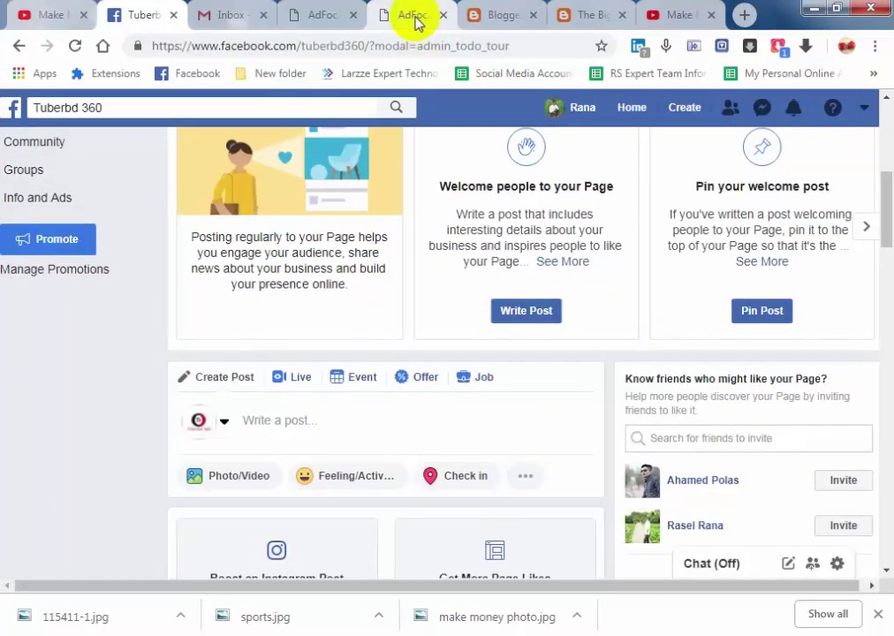
- Switch to AdFoc.us, open the payment history, and examine the date, amount and status of the listed payment
click(415, 19)
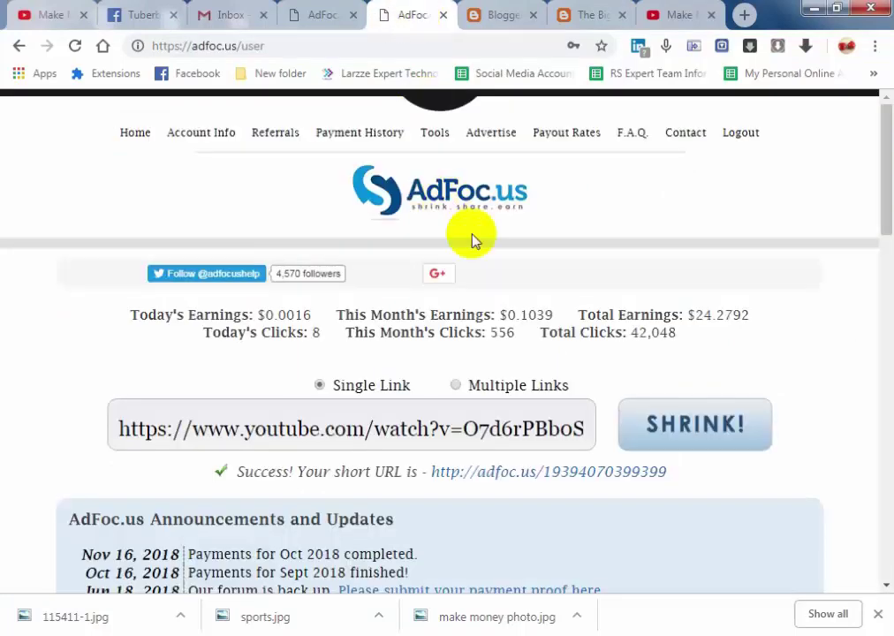
click(363, 142)
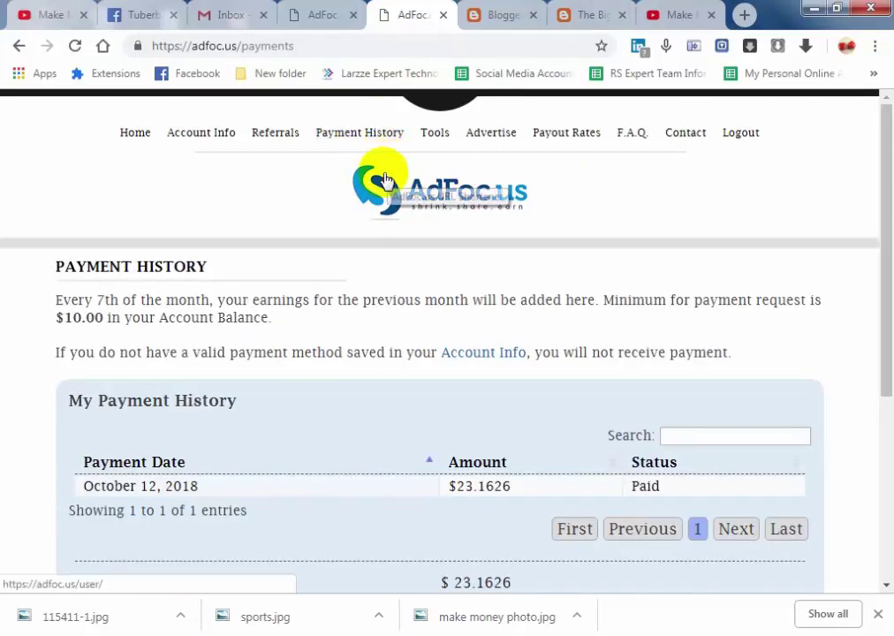
scroll(371, 236, down, 2)
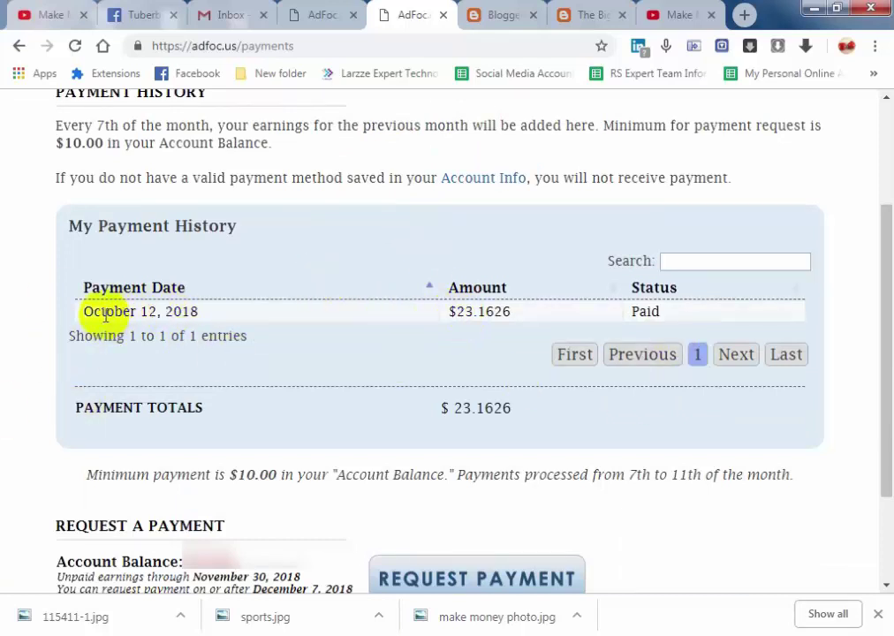
drag(93, 312, 194, 308)
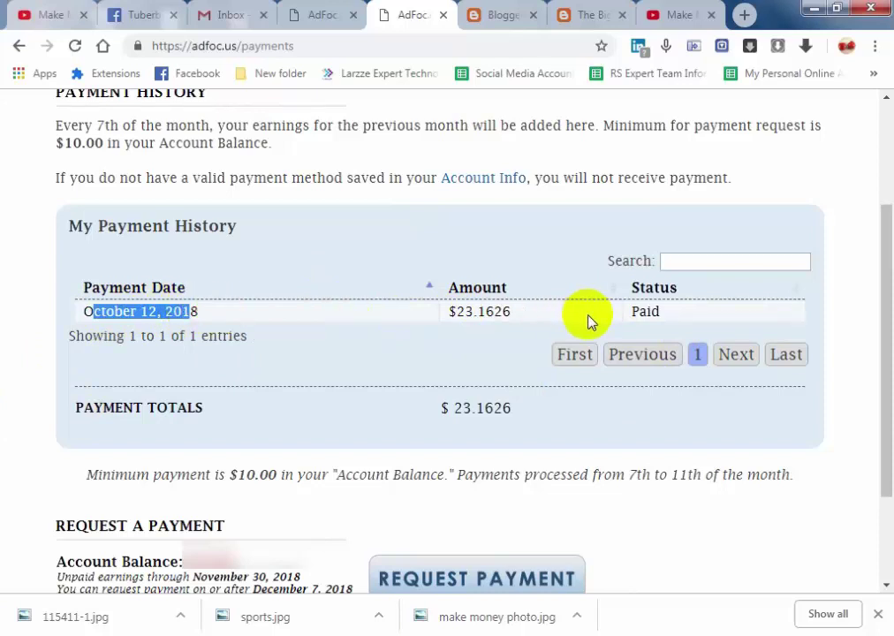
drag(669, 310, 447, 311)
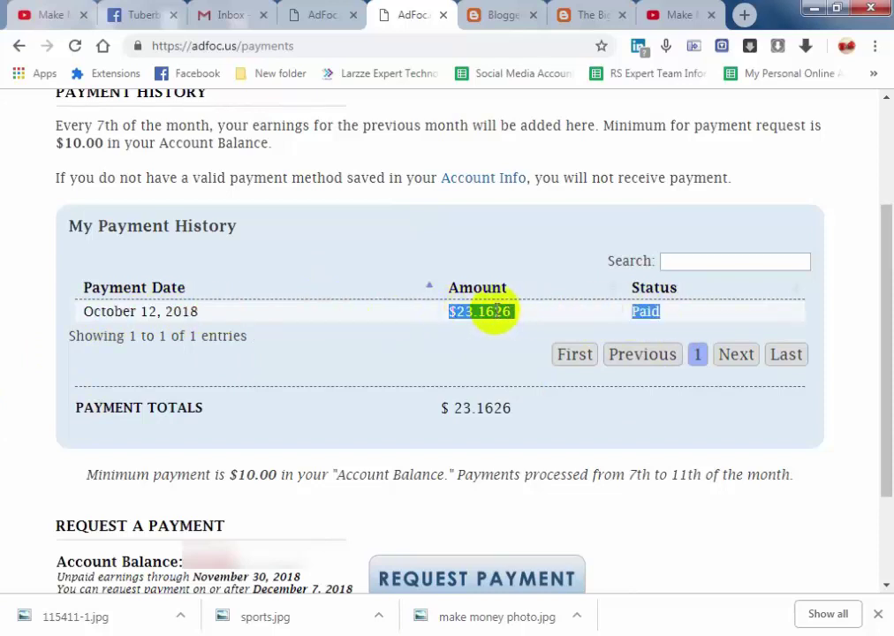
click(433, 316)
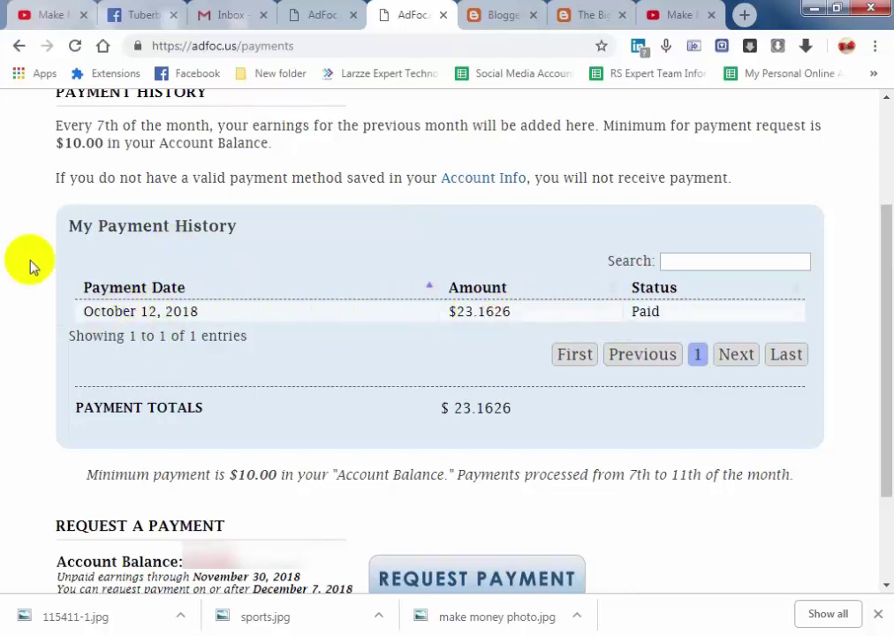
- Review the AdFoc.us minimum payment rules, processing dates and payment request section
scroll(265, 340, up, 2)
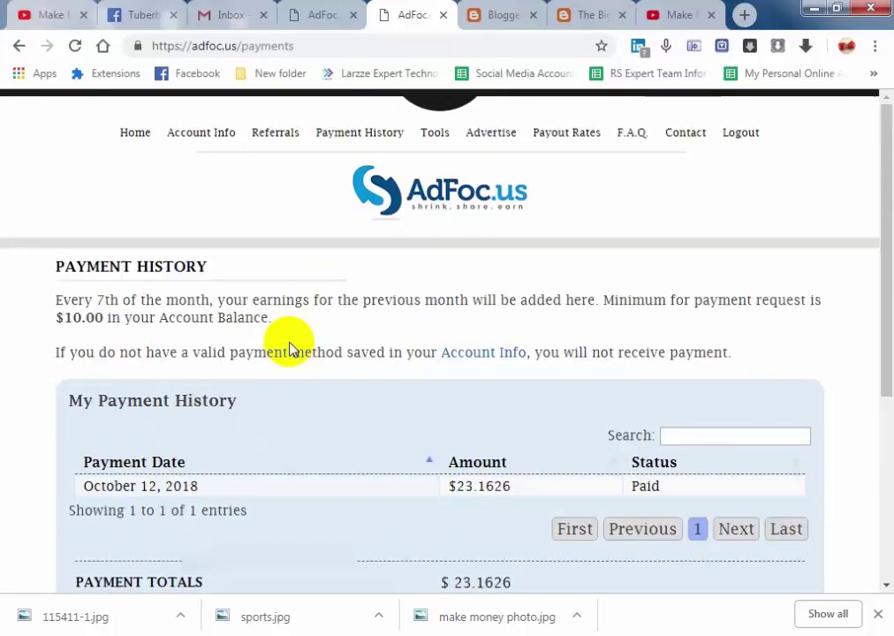
scroll(289, 343, down, 1)
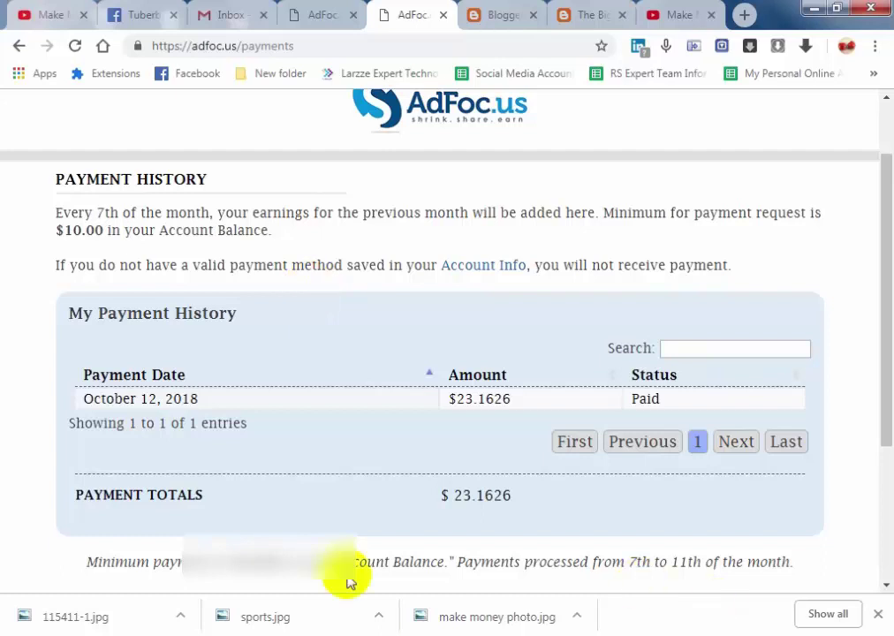
scroll(358, 525, down, 1)
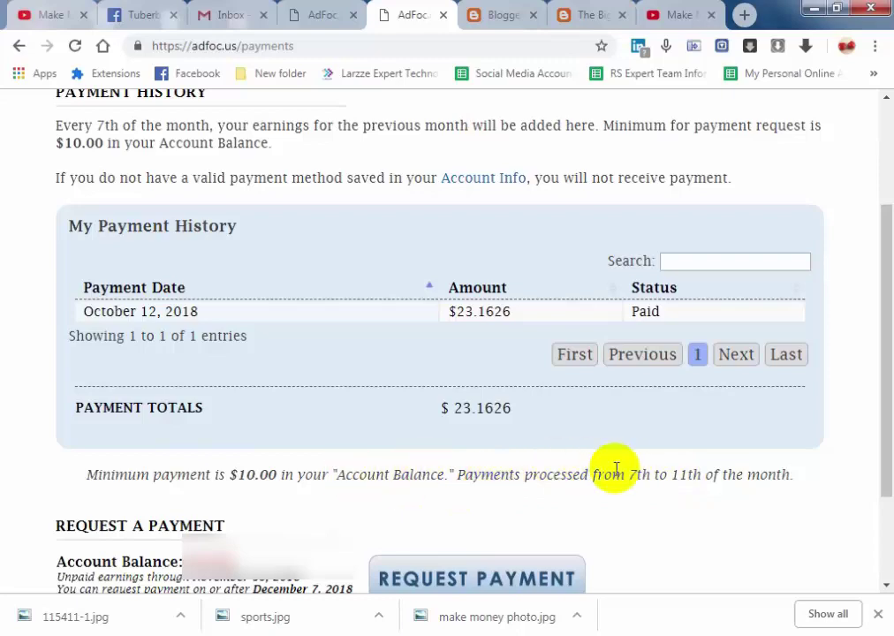
scroll(599, 463, down, 1)
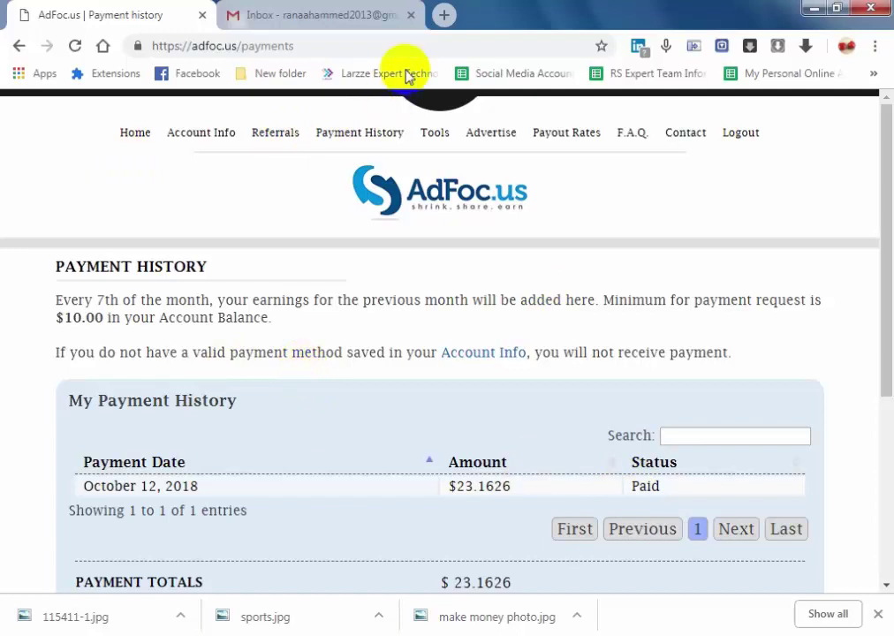
- Open a new browser tab, switch to the other signed-in Google account and open its Gmail inbox
click(444, 15)
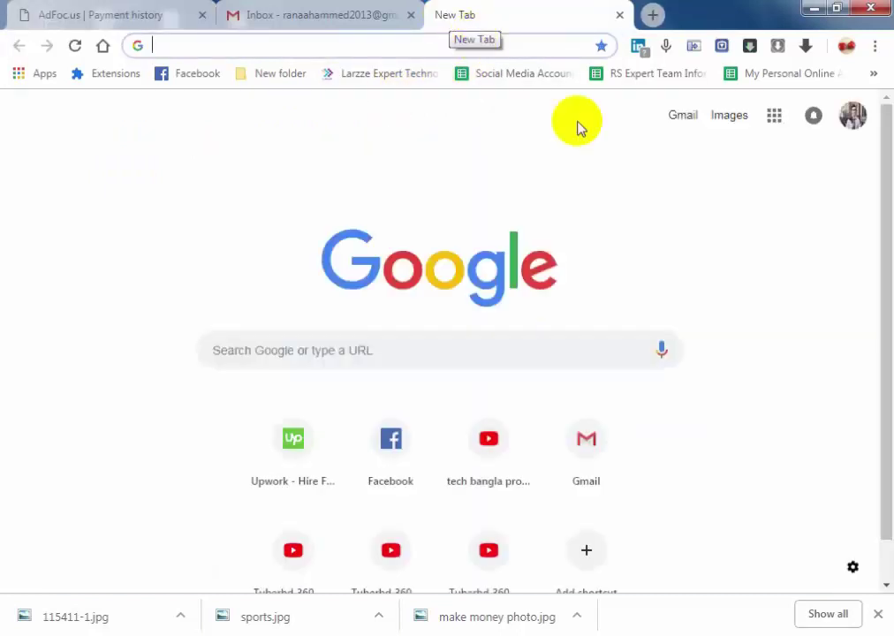
click(848, 115)
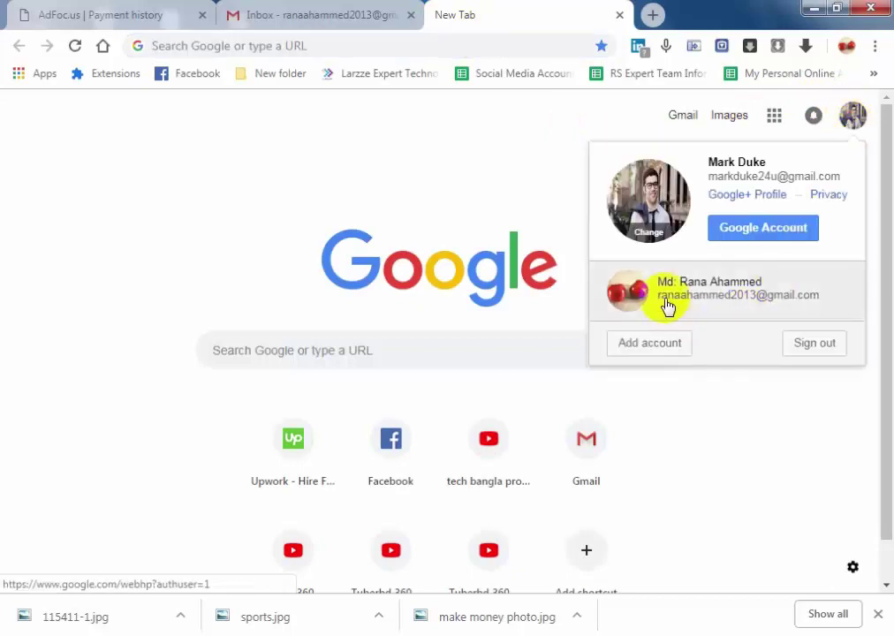
click(667, 298)
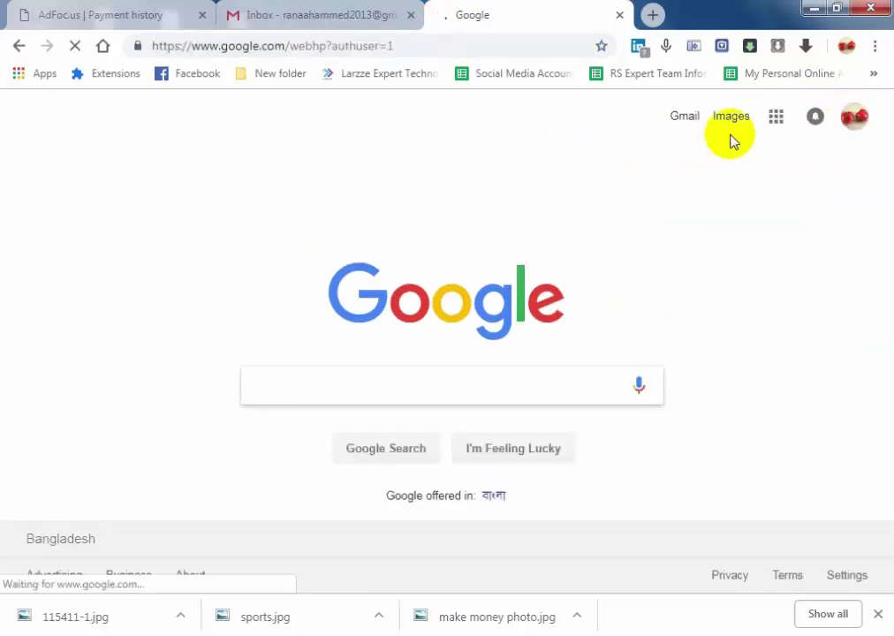
click(687, 120)
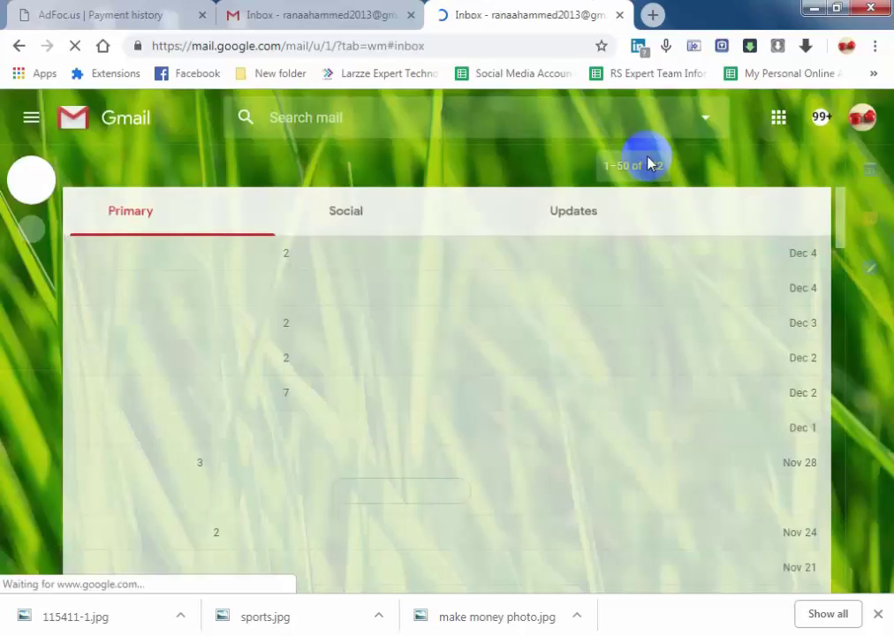
- Look through the second page of the Primary inbox for the payment e-mail
click(649, 163)
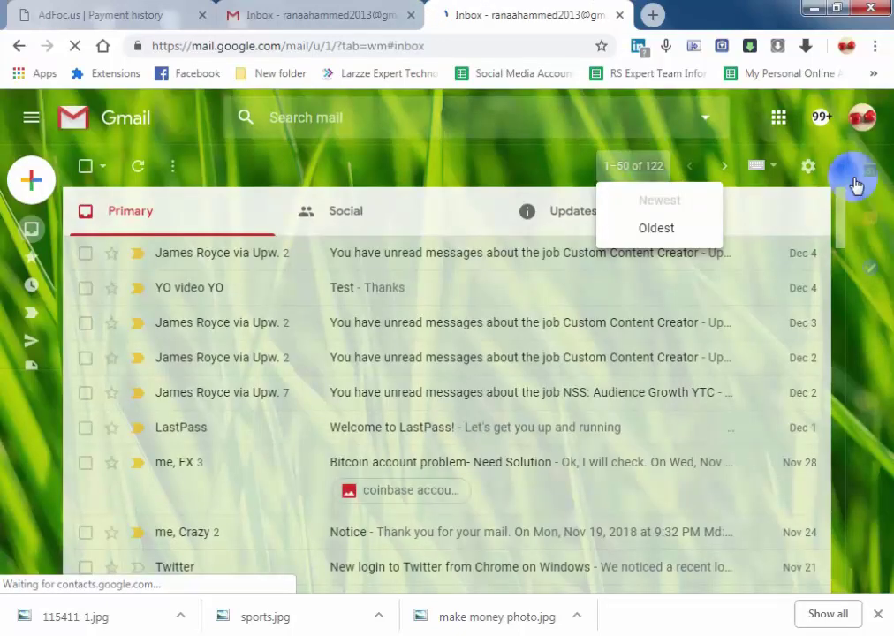
click(846, 231)
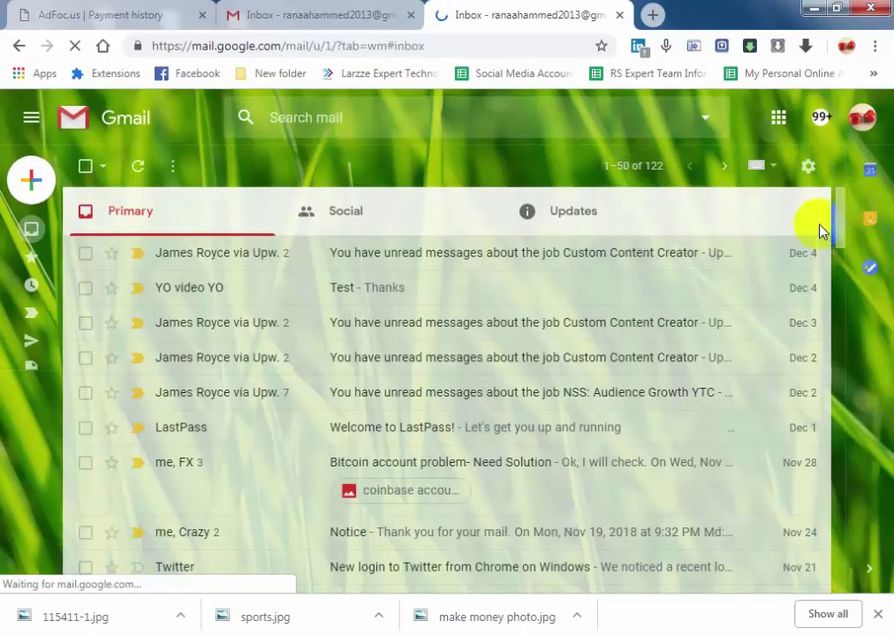
click(723, 171)
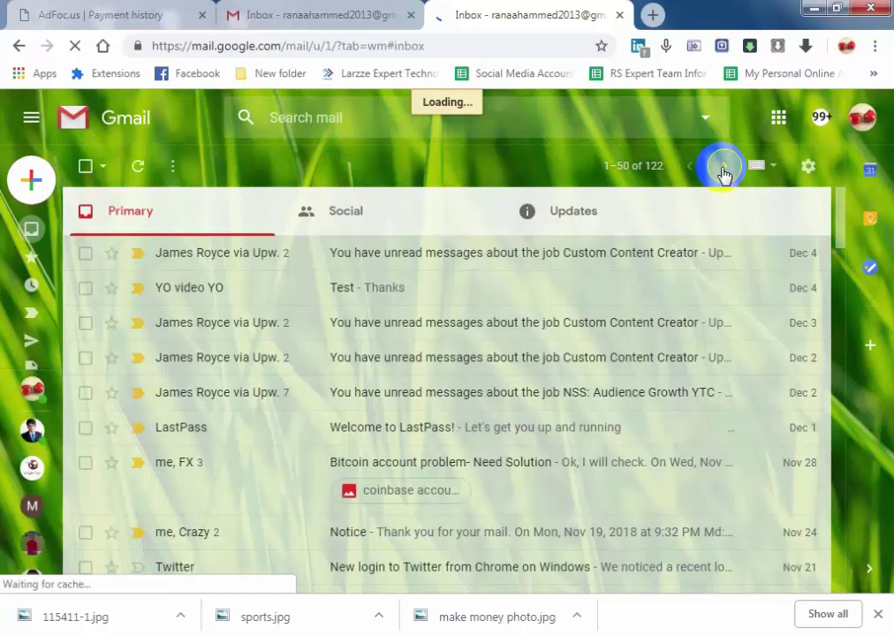
click(722, 169)
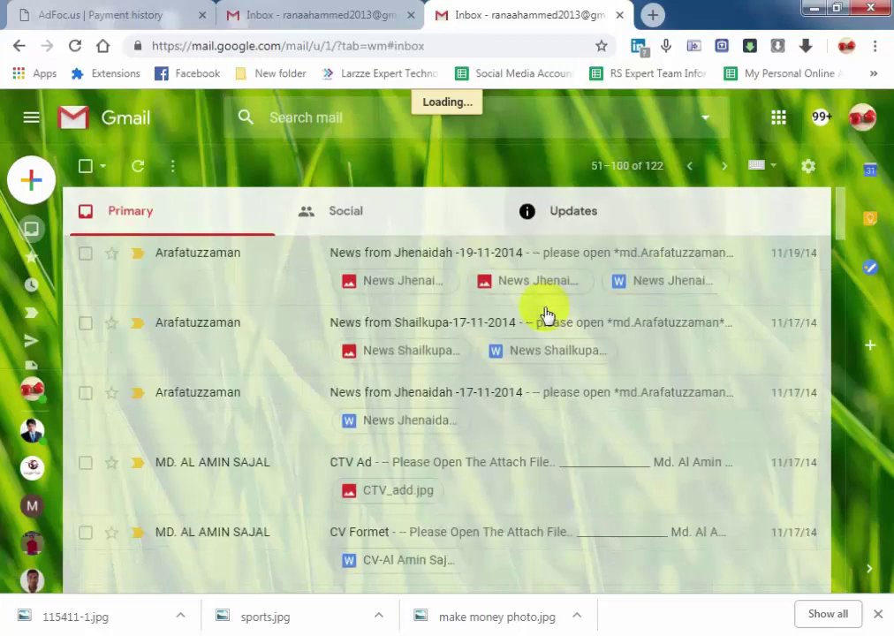
scroll(375, 292, down, 1)
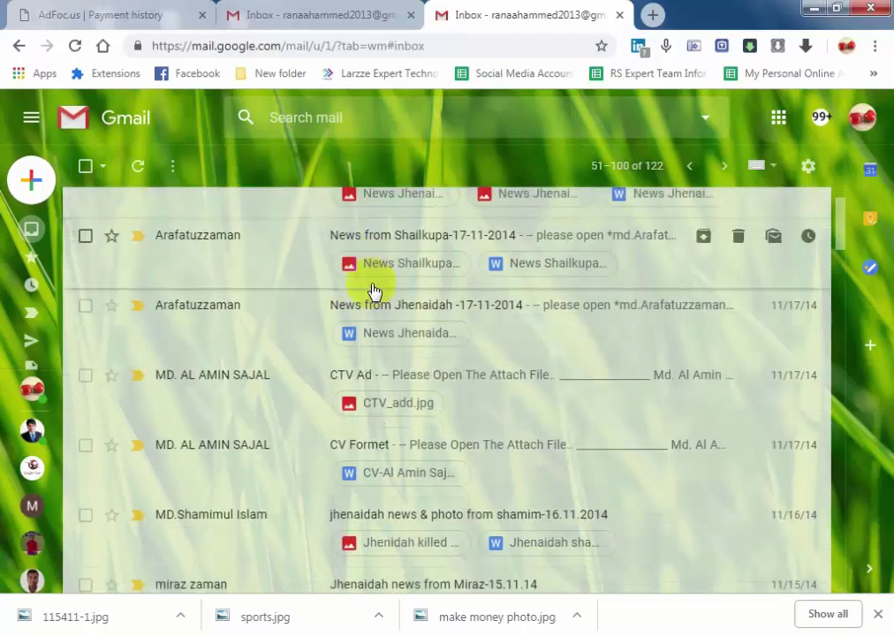
scroll(569, 243, down, 8)
scroll(569, 242, up, 10)
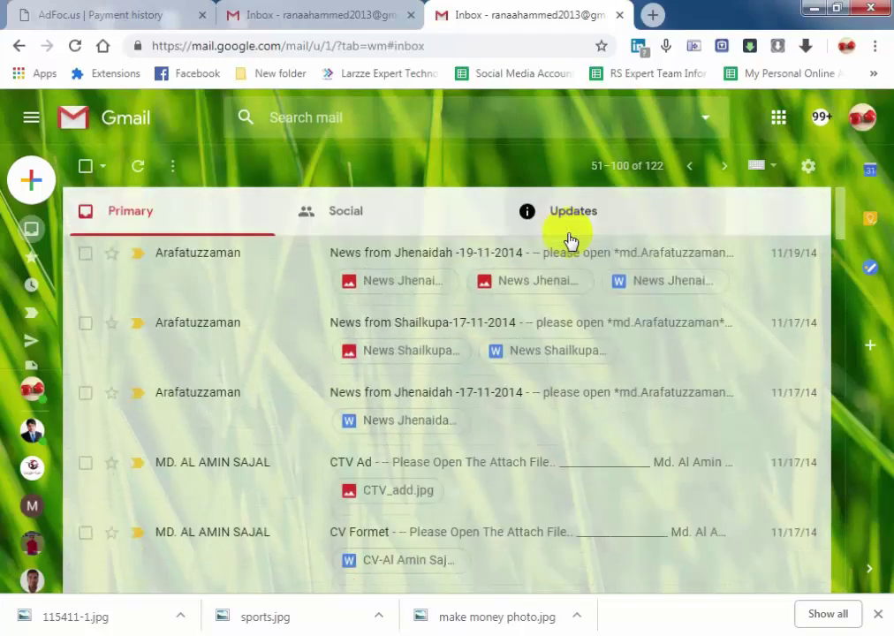
- Find the starred Coinbase e-mail about received BTC on the second page of the Updates category and read it
click(563, 212)
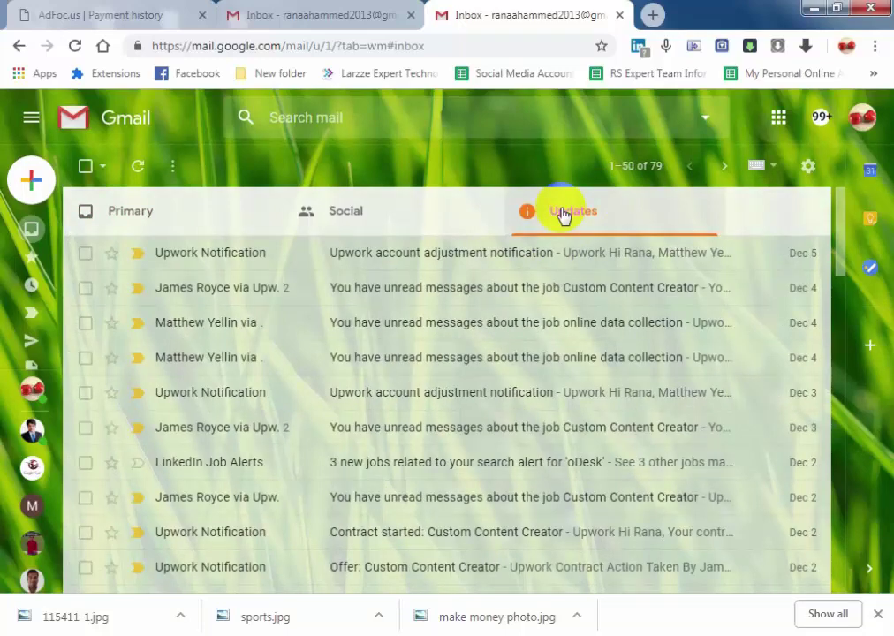
scroll(366, 309, down, 3)
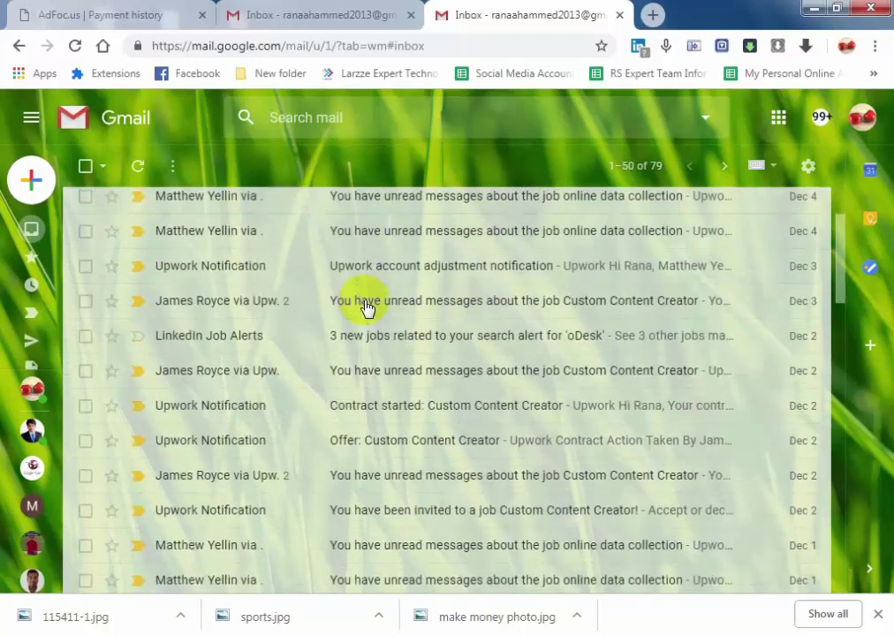
scroll(366, 305, down, 8)
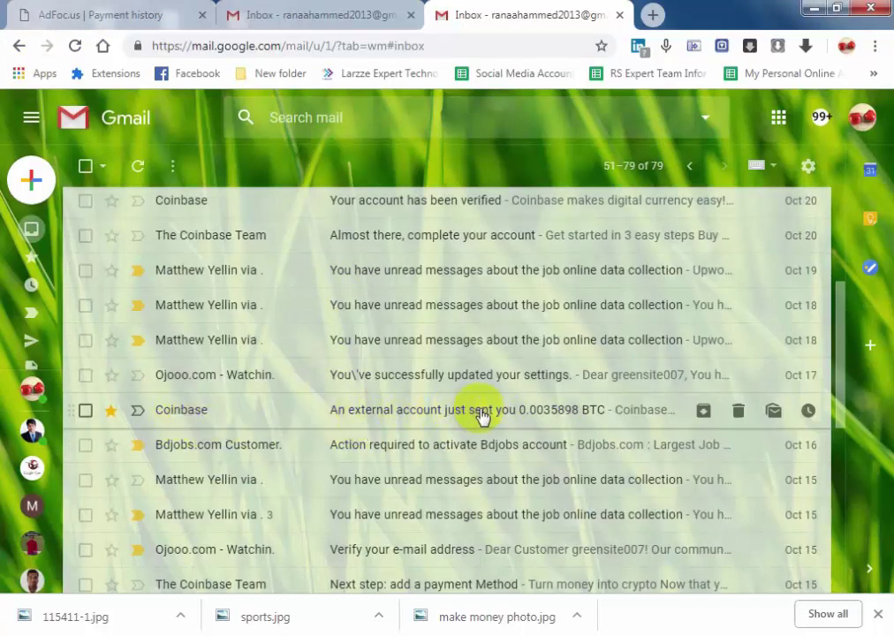
click(574, 416)
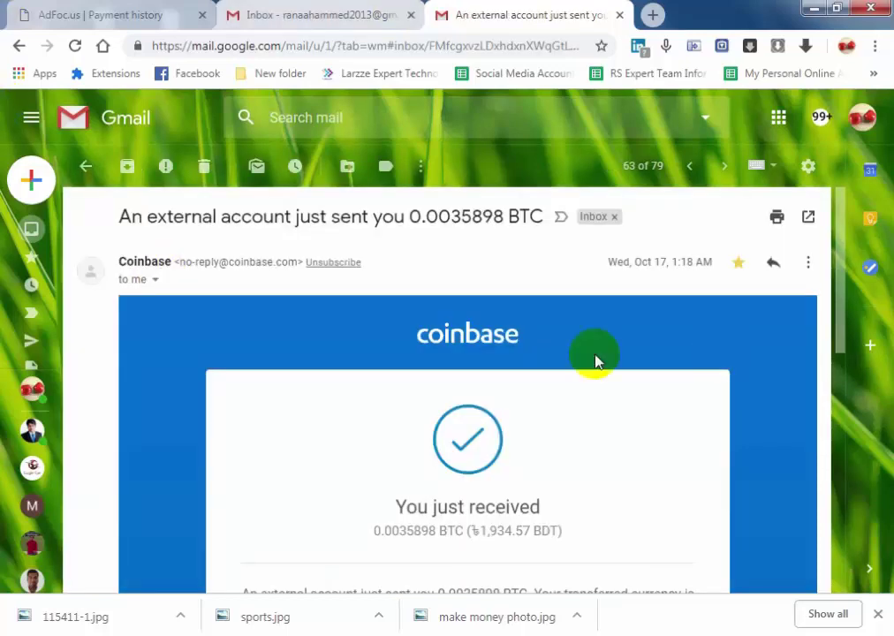
scroll(570, 316, down, 3)
scroll(572, 309, up, 2)
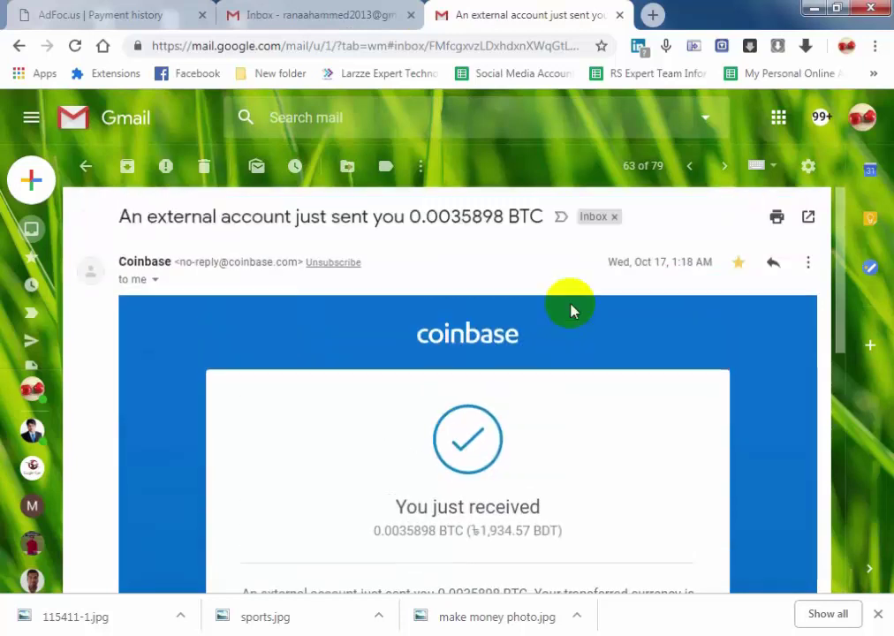